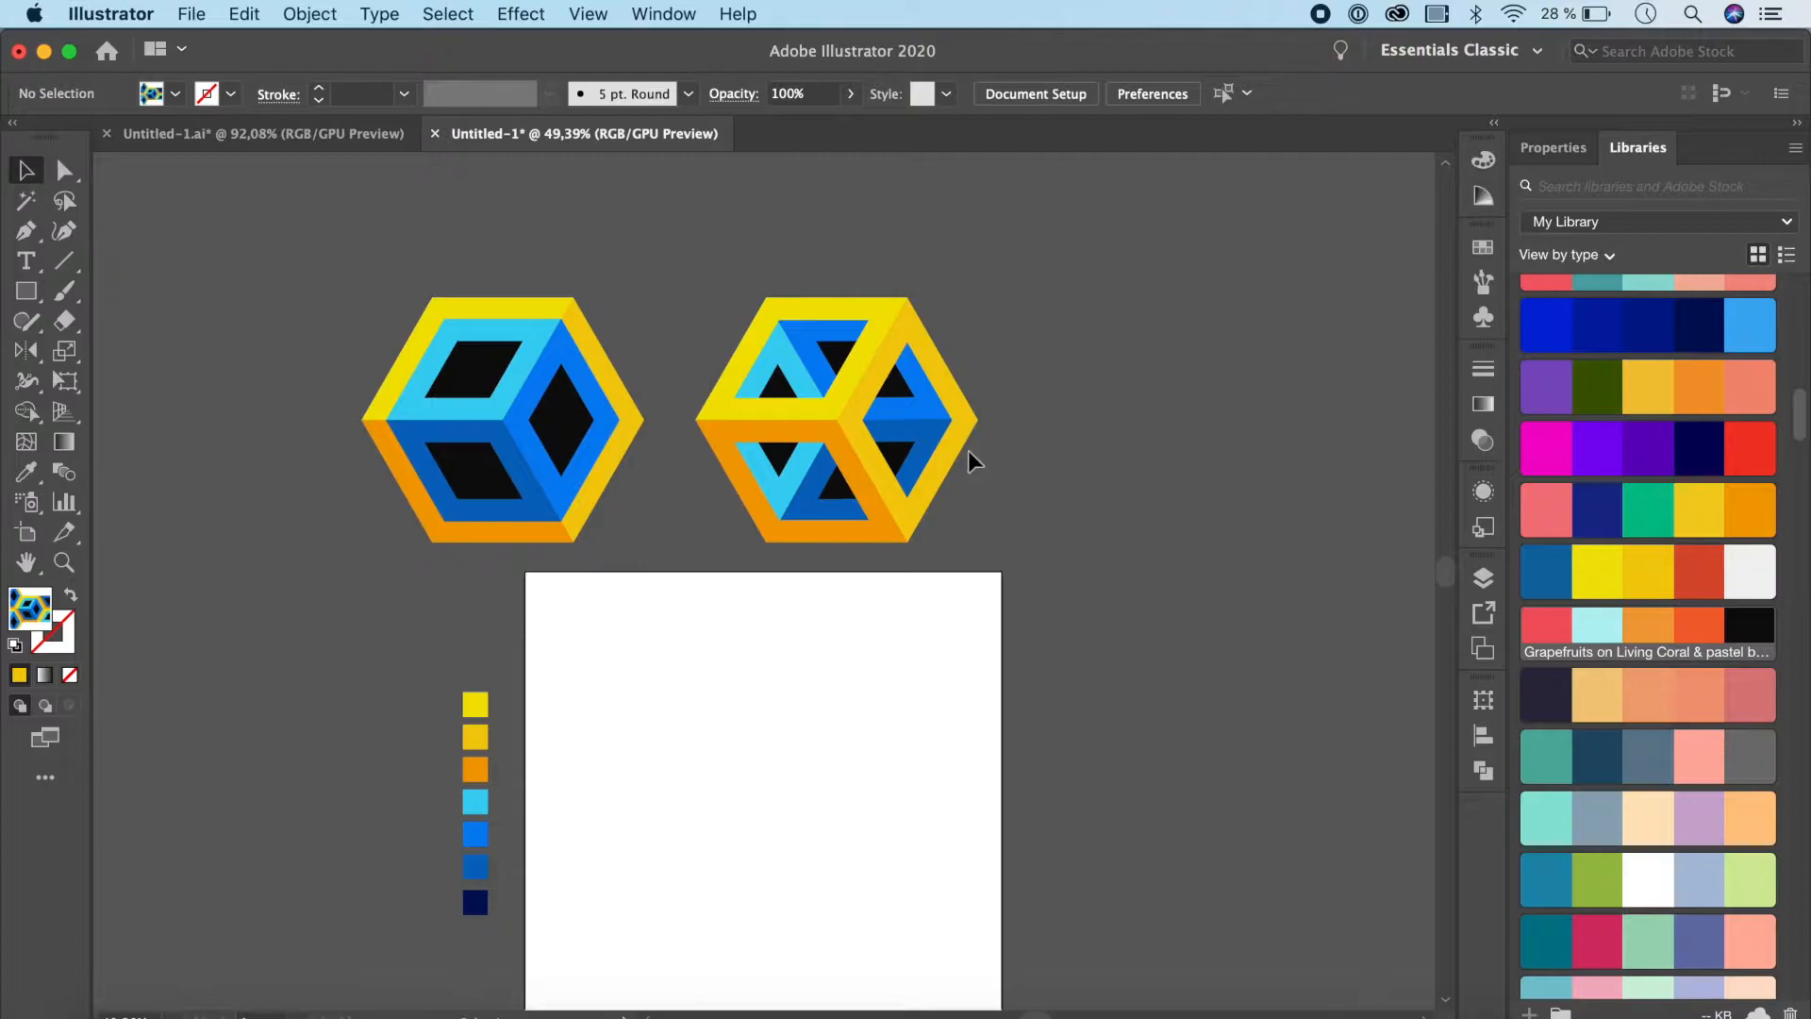
Duplicate the interlaced yellow and blue cube onto the centre of the white artboard
{"action": "left_click_drag", "start_coordinate": [1009, 319], "coordinate": [715, 535]}
{"action": "scroll", "coordinate": [717, 543], "scroll_direction": "down", "scroll_amount": 3}
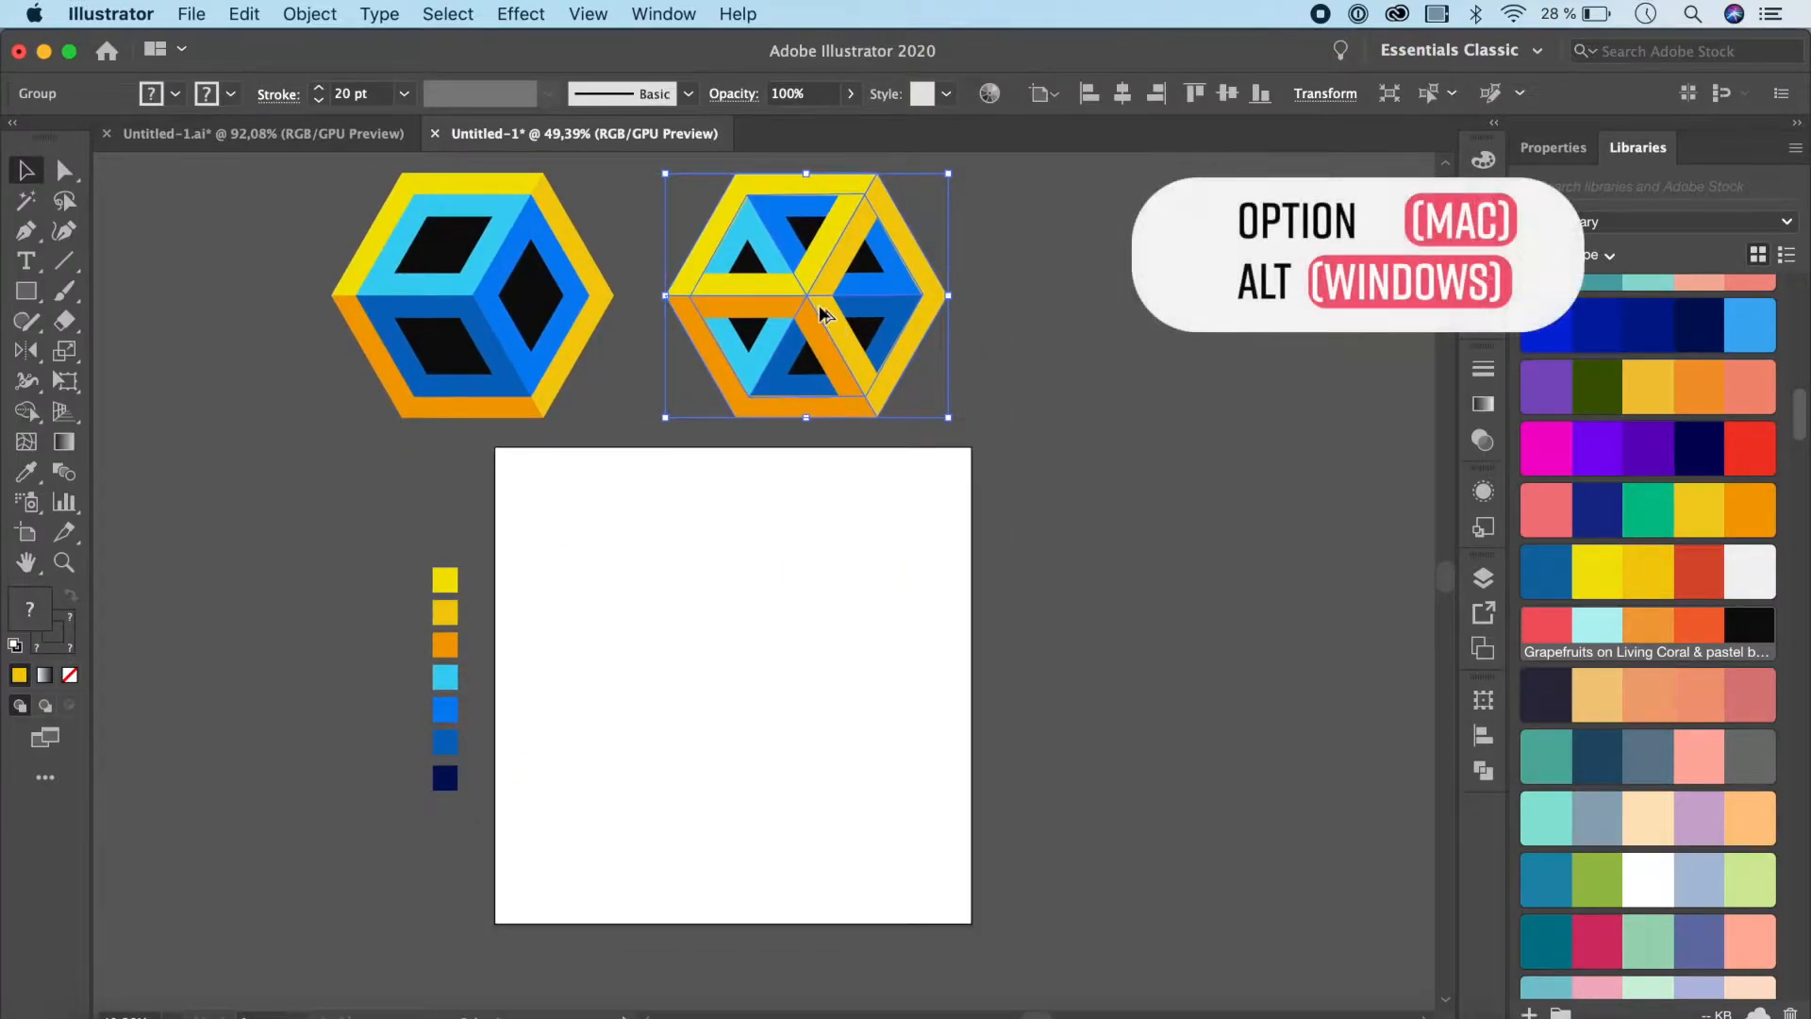
{"action": "left_click_drag", "start_coordinate": [819, 303], "coordinate": [736, 687]}
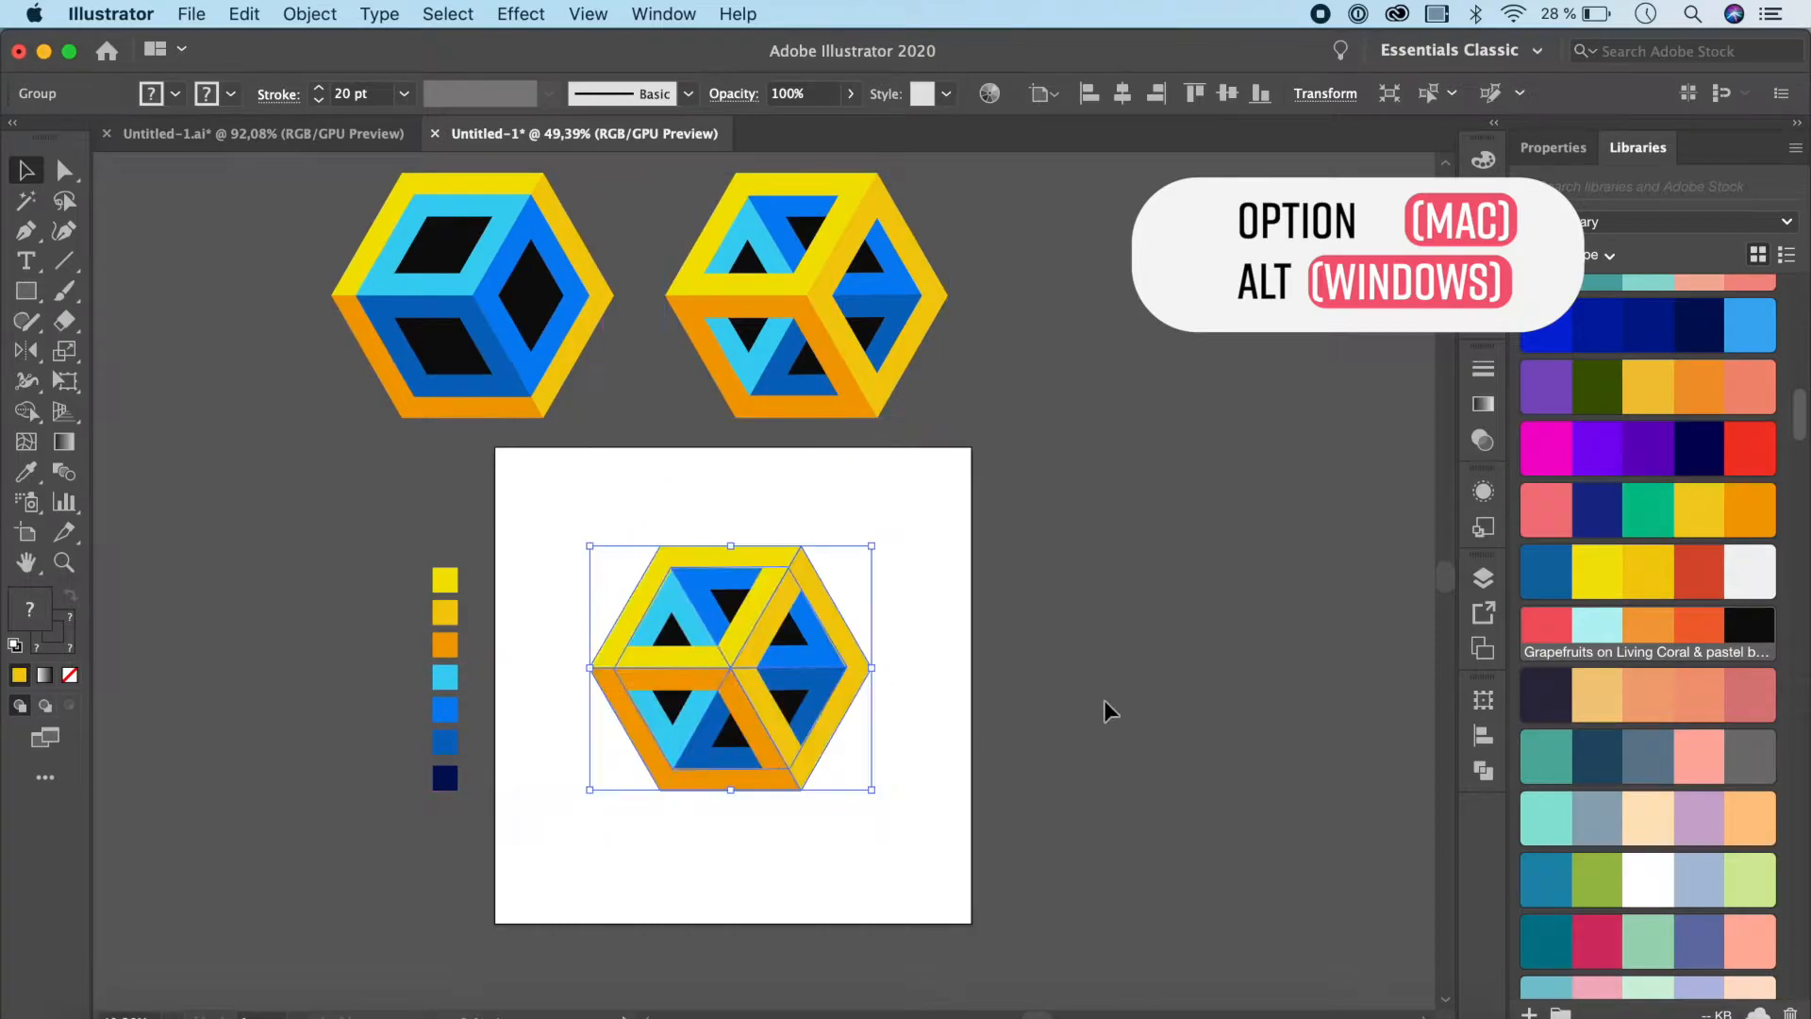
{"action": "left_click", "coordinate": [1103, 699]}
{"action": "scroll", "coordinate": [1104, 699], "scroll_direction": "up", "scroll_amount": 5}
{"action": "scroll", "coordinate": [1103, 699], "scroll_direction": "left", "scroll_amount": 5}
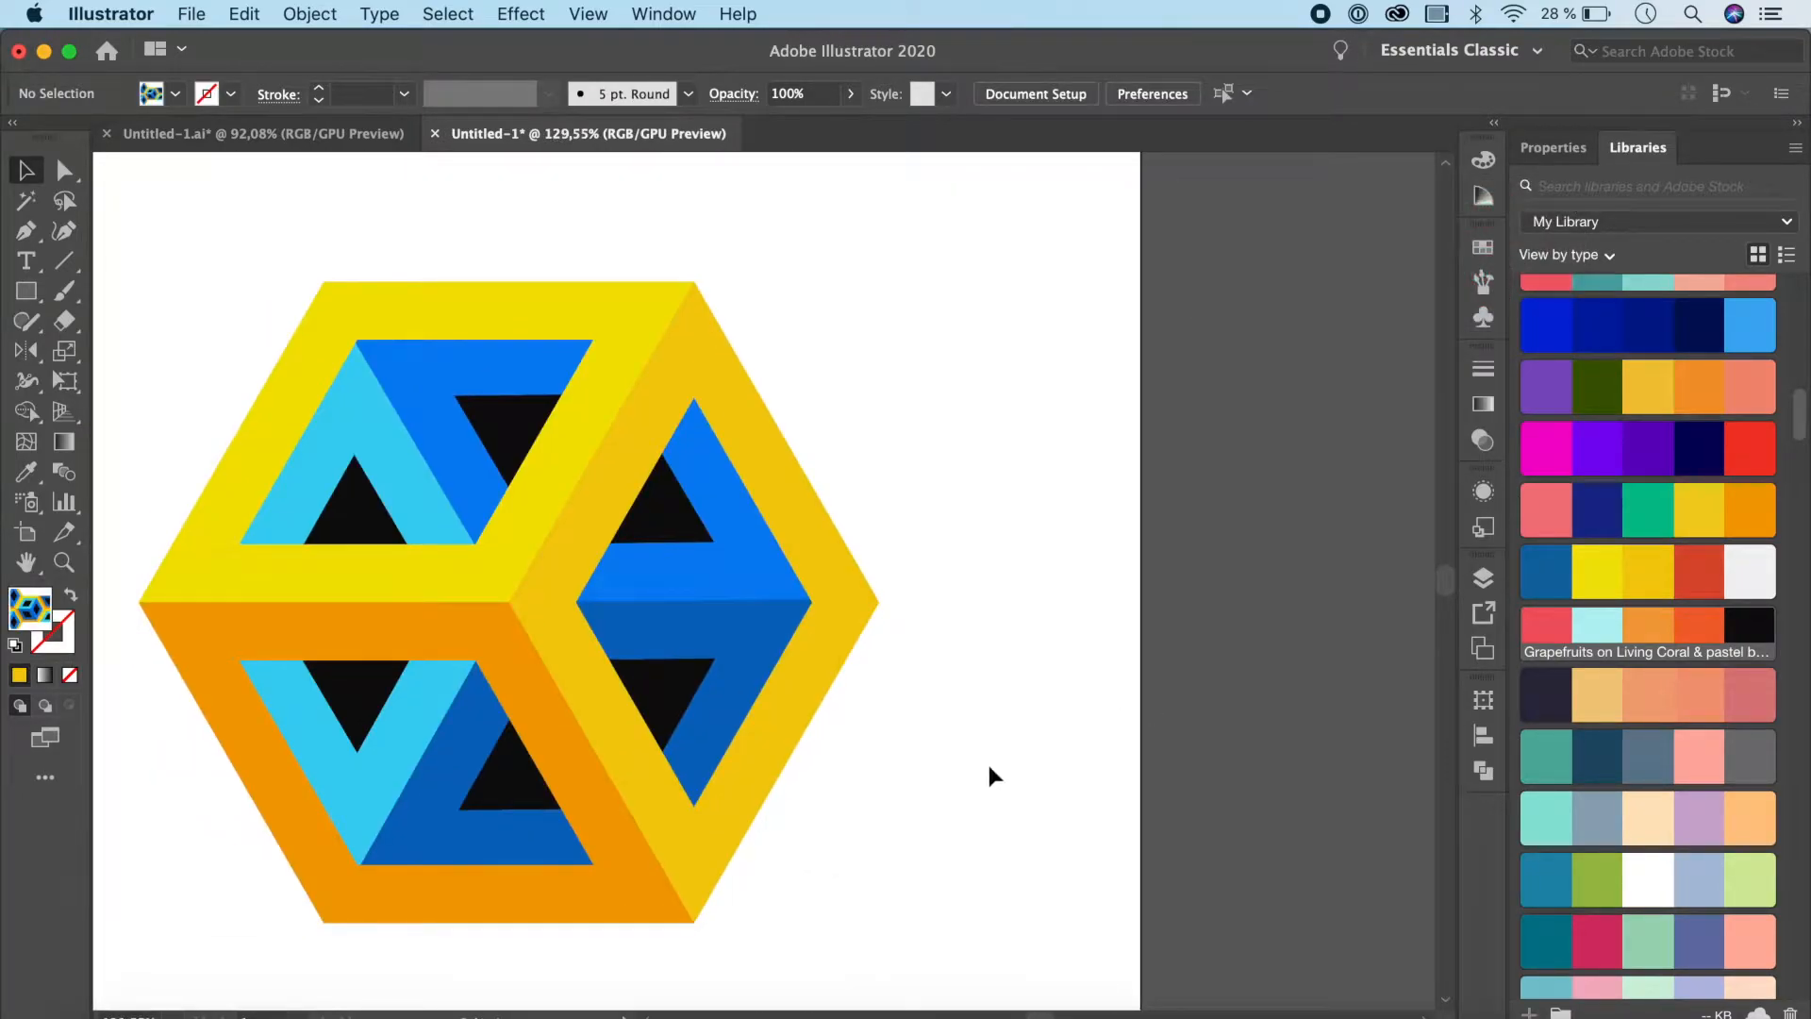
Ungroup the copied cube and move its inner blue cube out beside the yellow frame
{"action": "left_click", "coordinate": [699, 607]}
{"action": "scroll", "coordinate": [699, 606], "scroll_direction": "down", "scroll_amount": 3}
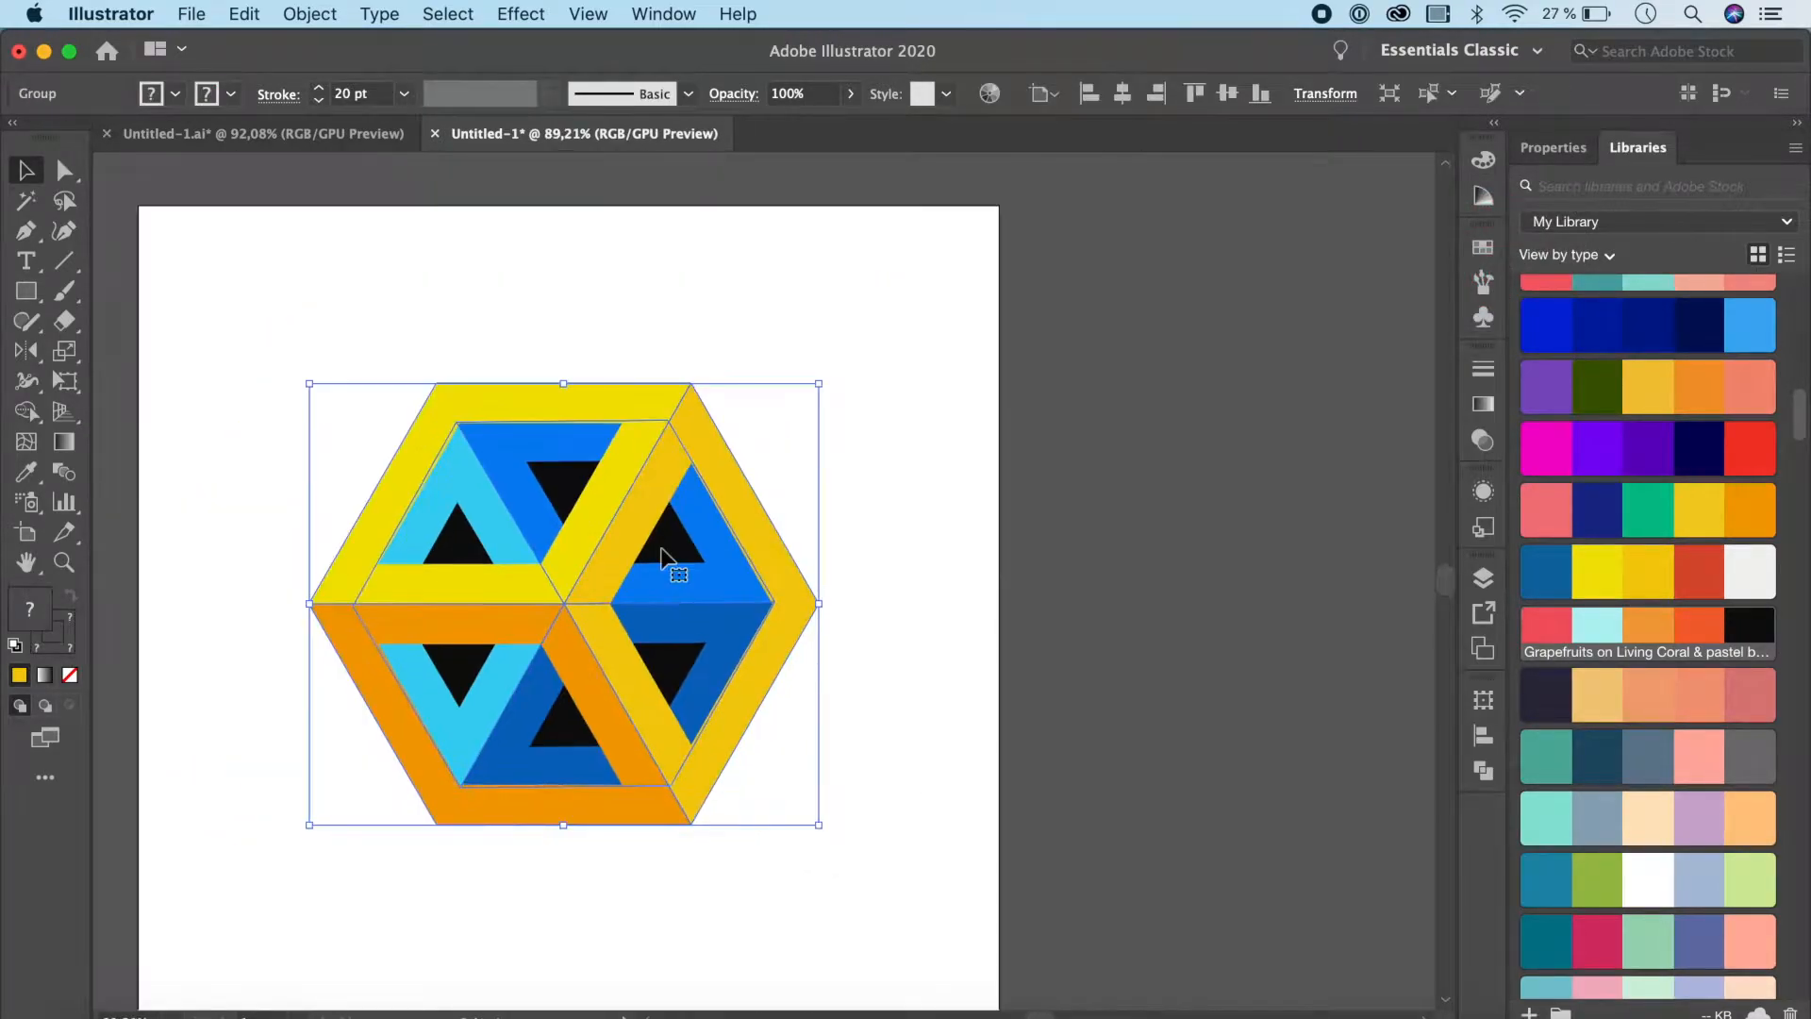
{"action": "key", "text": "super+shift+g"}
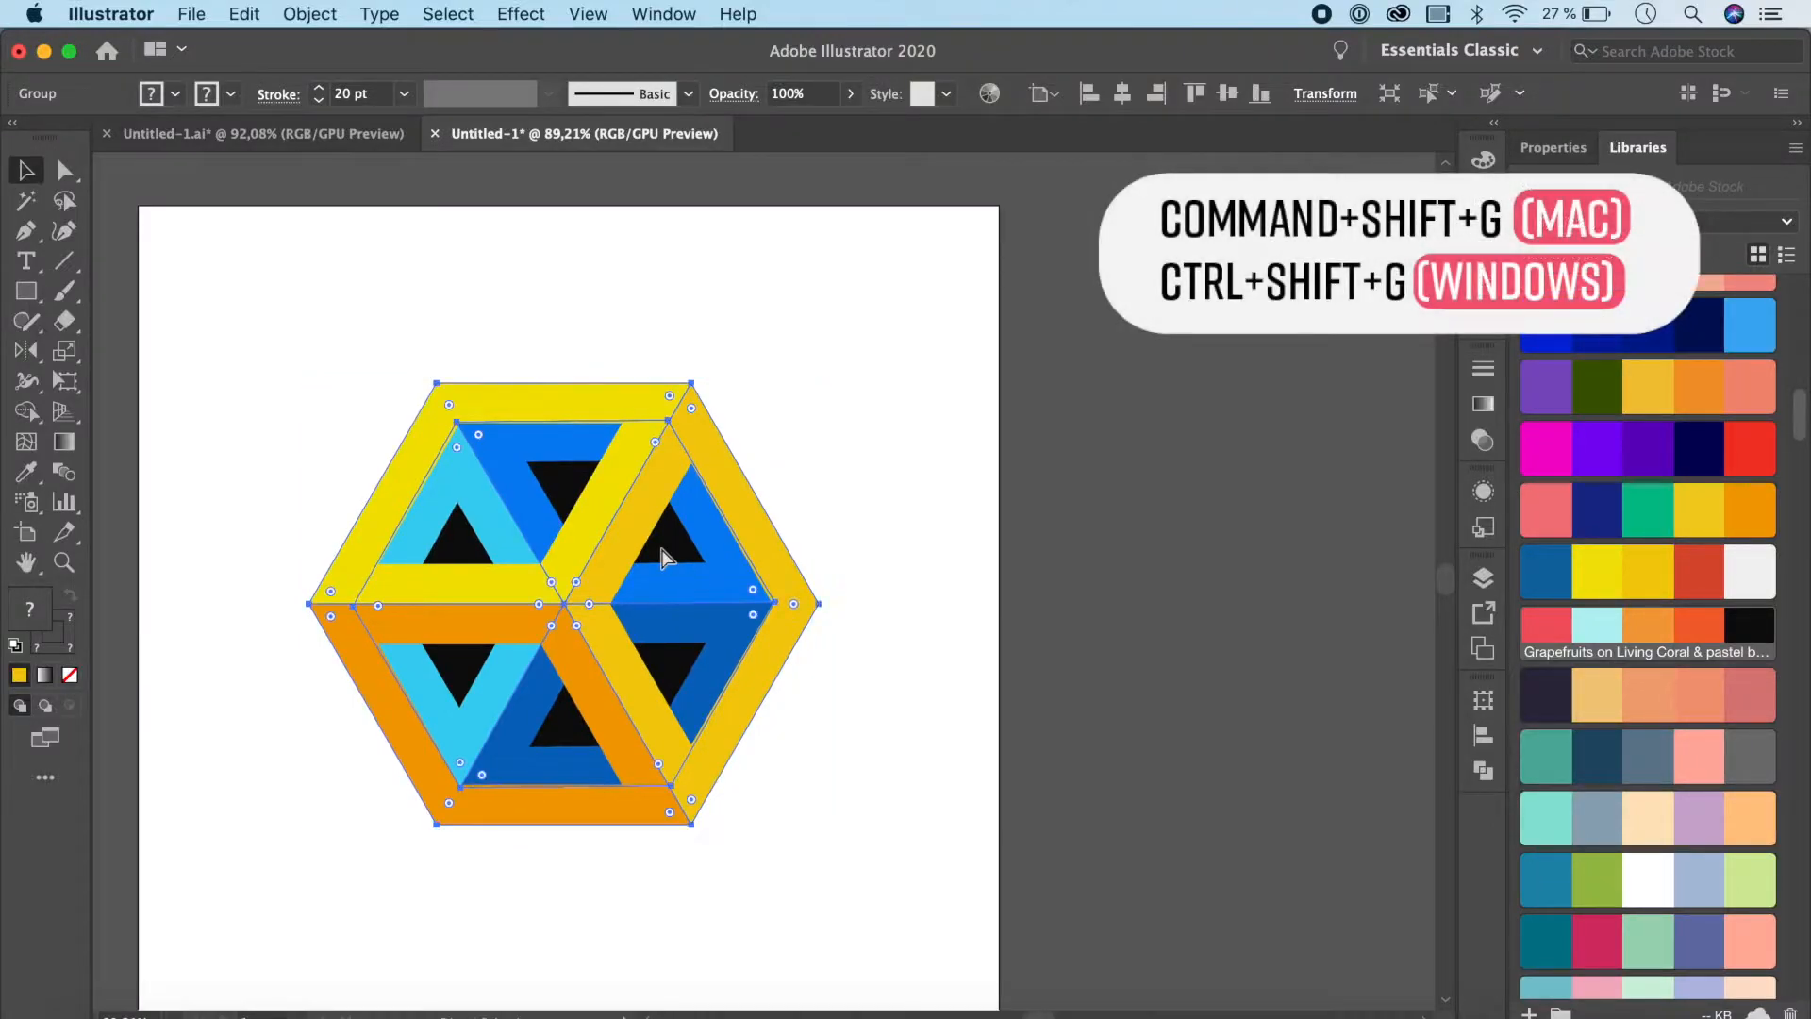
{"action": "left_click", "coordinate": [892, 608]}
{"action": "left_click_drag", "start_coordinate": [698, 594], "coordinate": [1205, 607]}
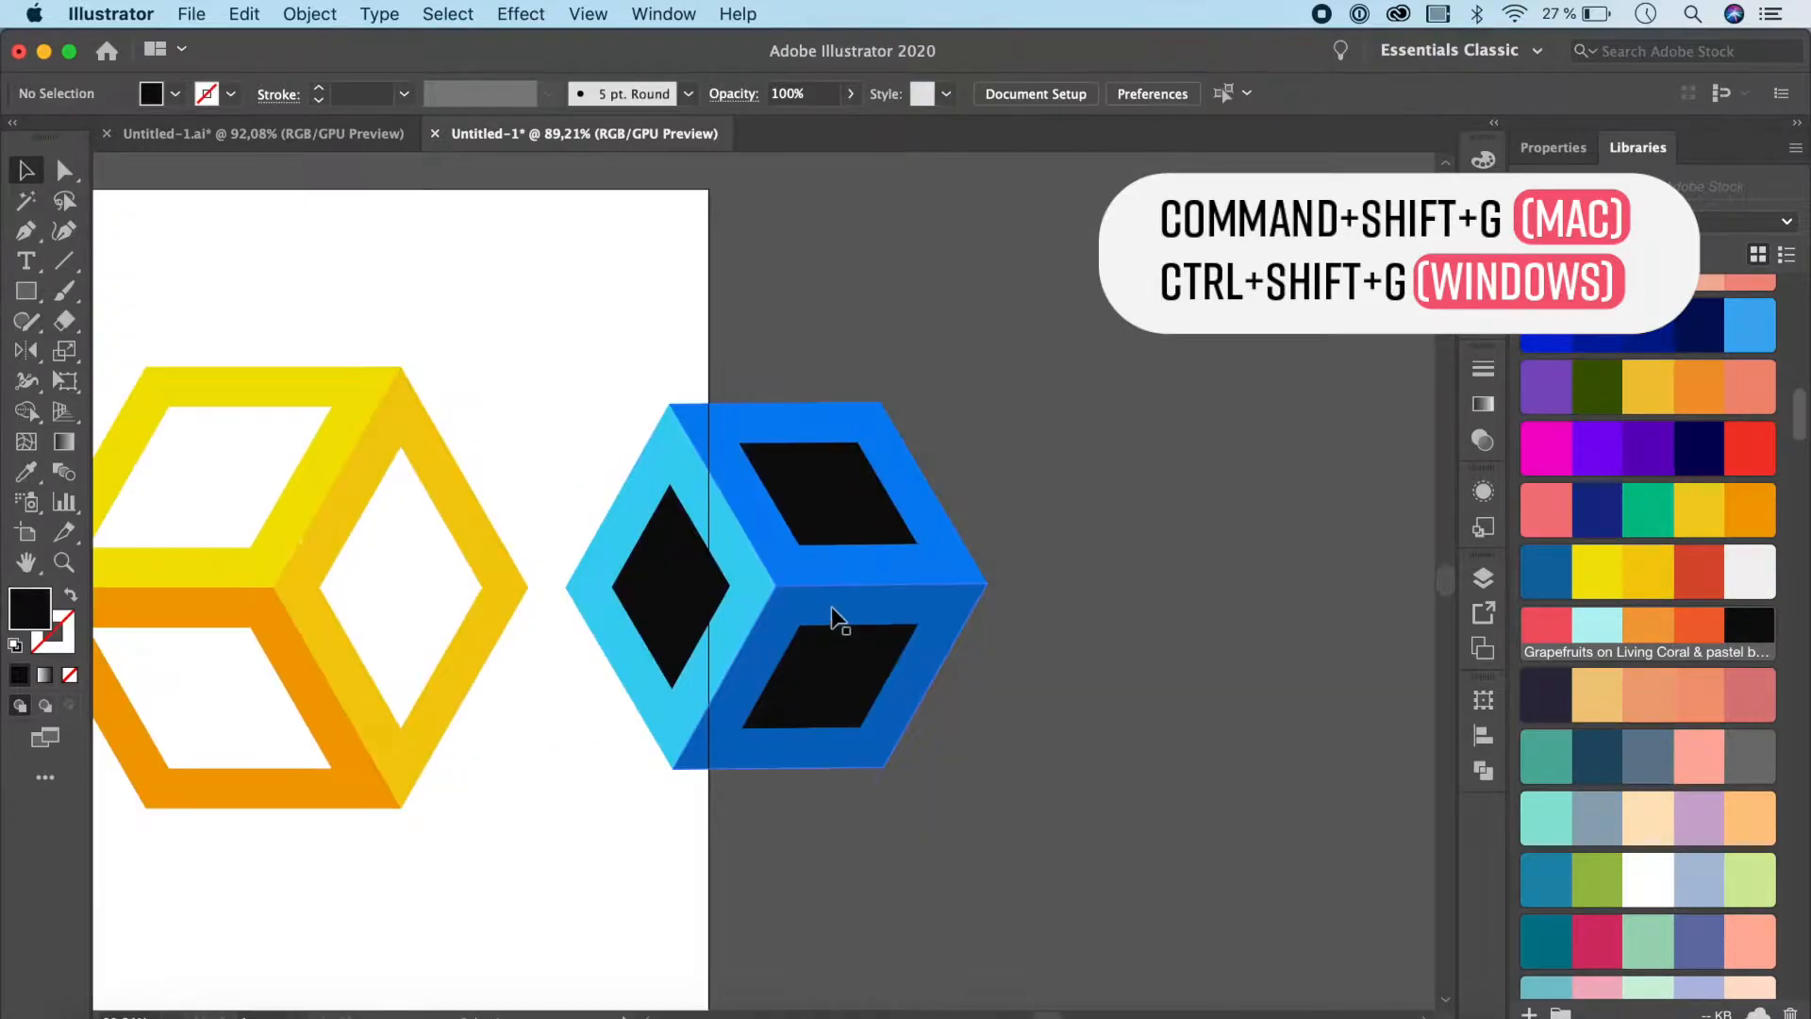
Ungroup the blue cube into its three separate faces
{"action": "left_click", "coordinate": [834, 618]}
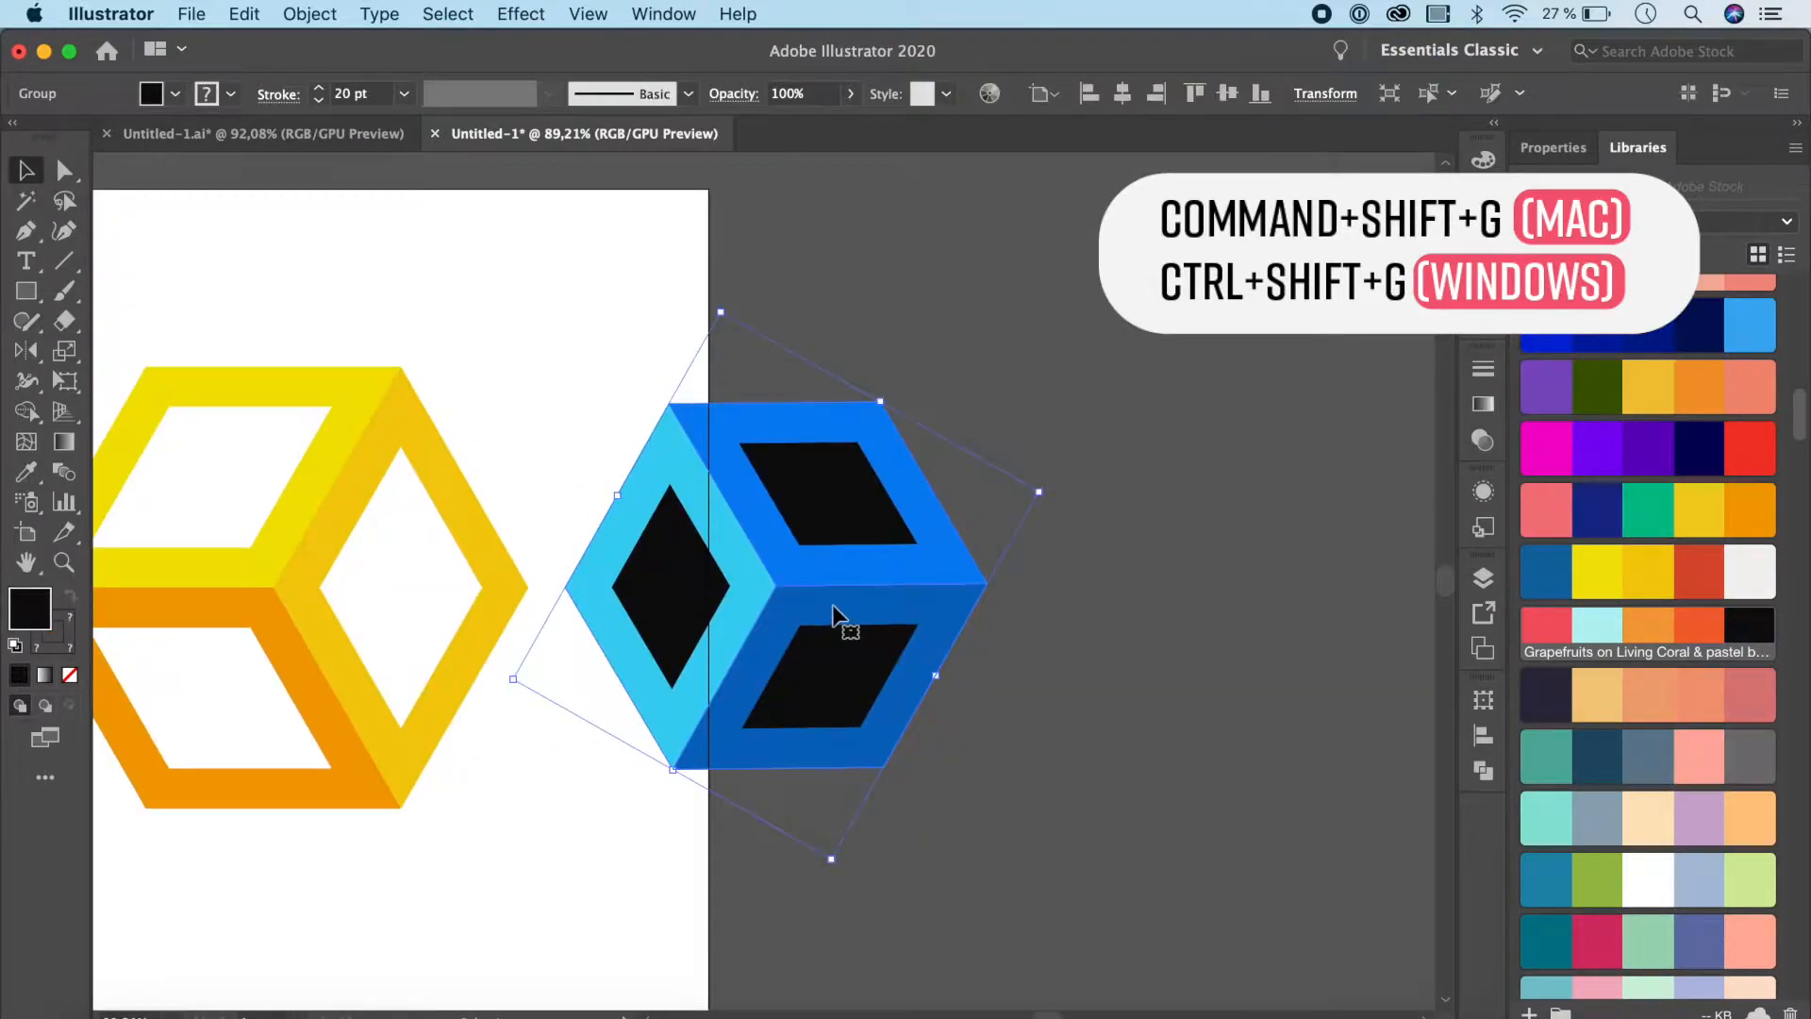
{"action": "key", "text": "super+shift+g"}
{"action": "left_click", "coordinate": [1141, 661]}
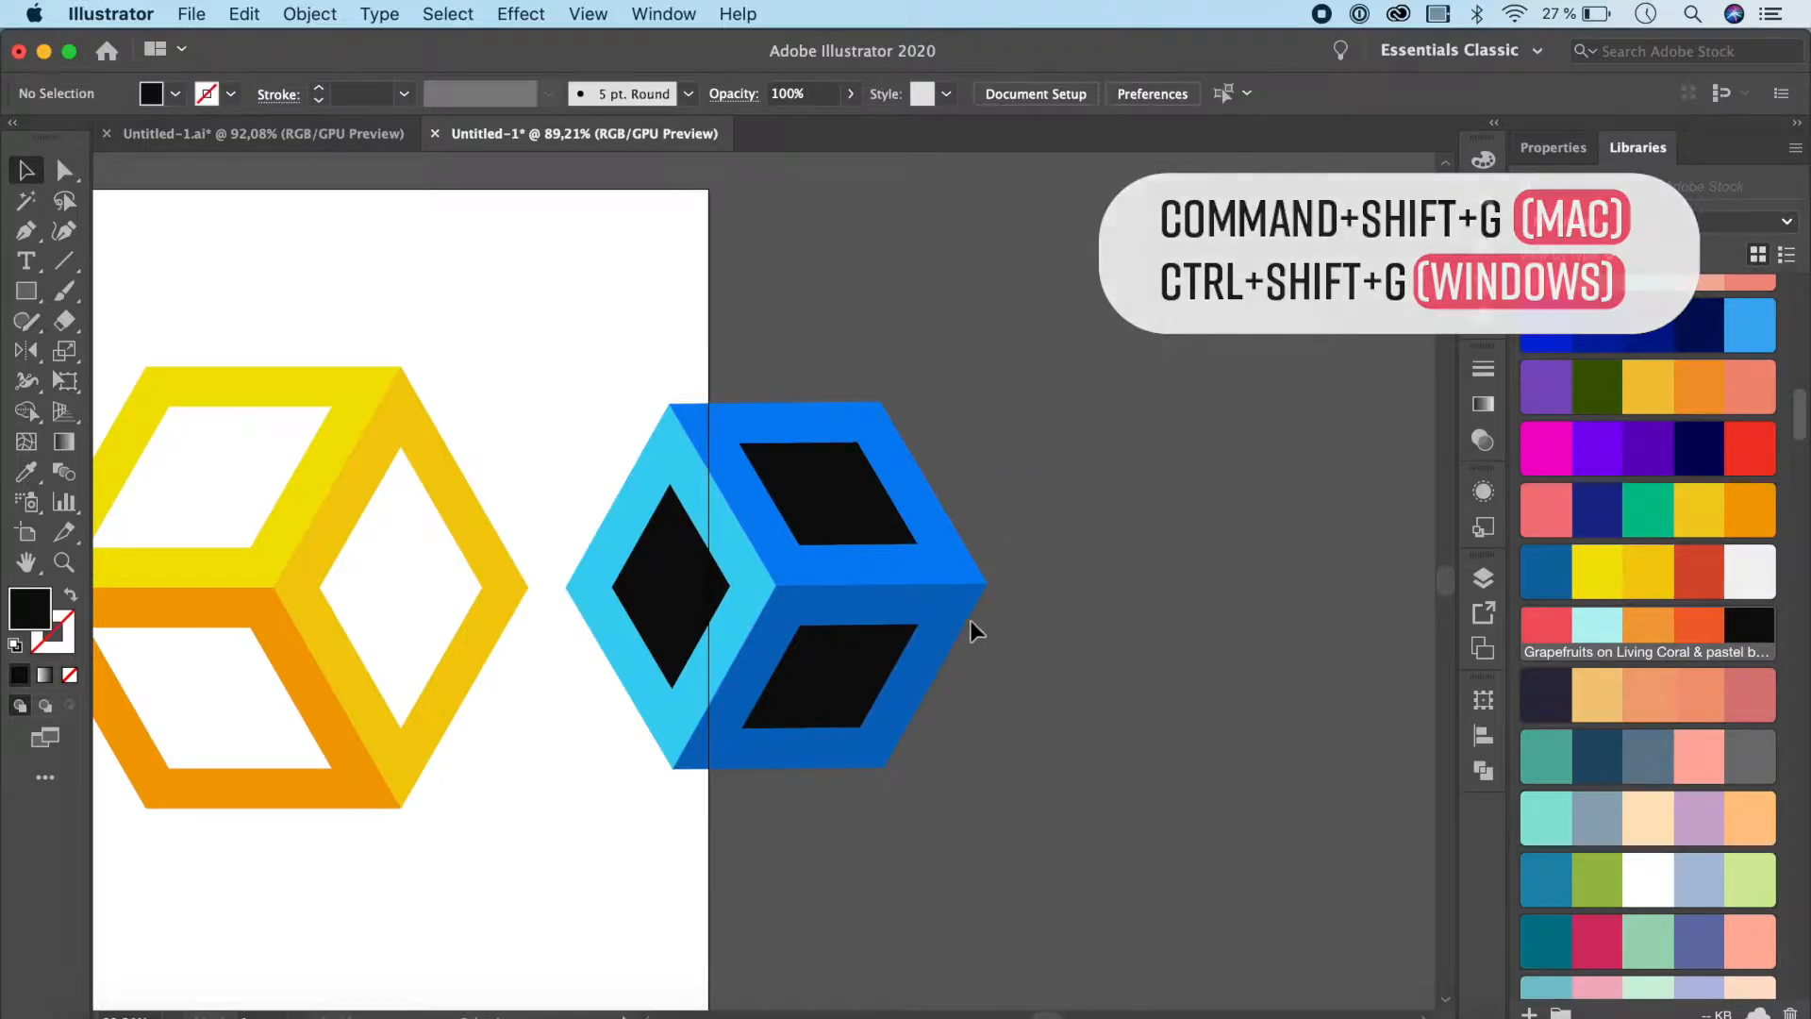
Try moving the dark blue face away from the blue cube, and undo the move
{"action": "left_click_drag", "start_coordinate": [942, 619], "coordinate": [966, 672]}
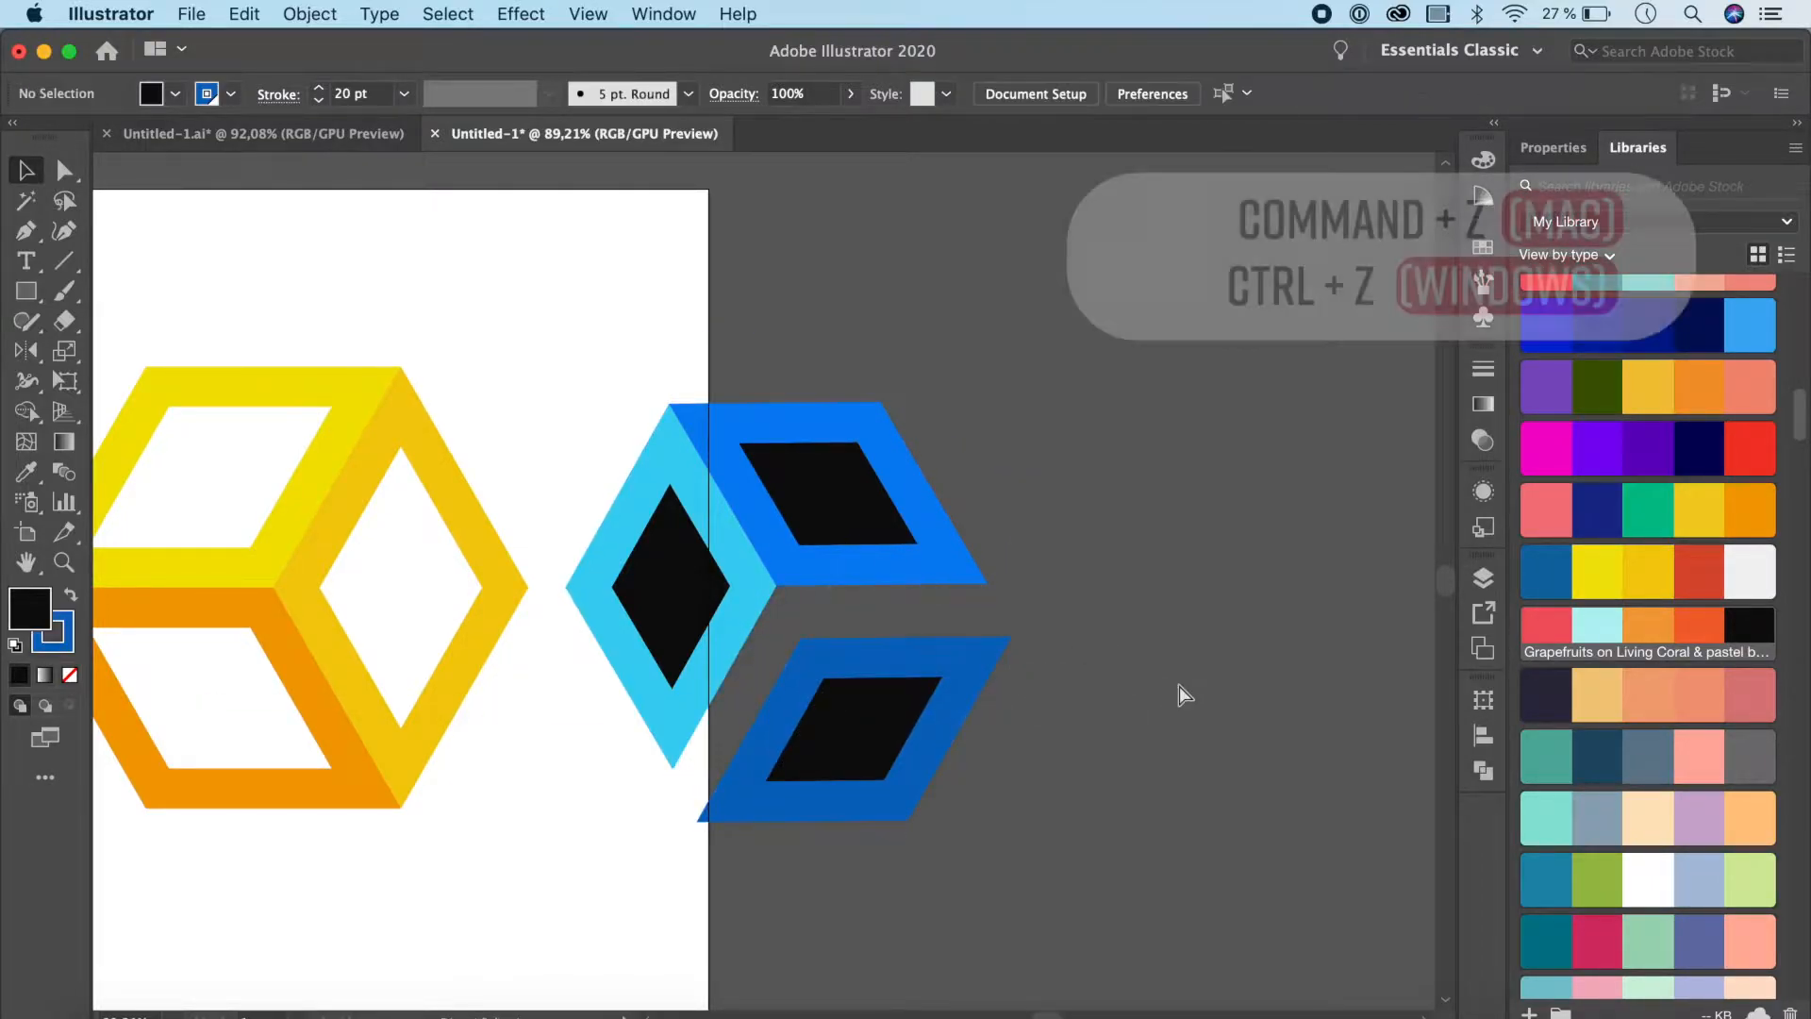
{"action": "key", "text": "super+z"}
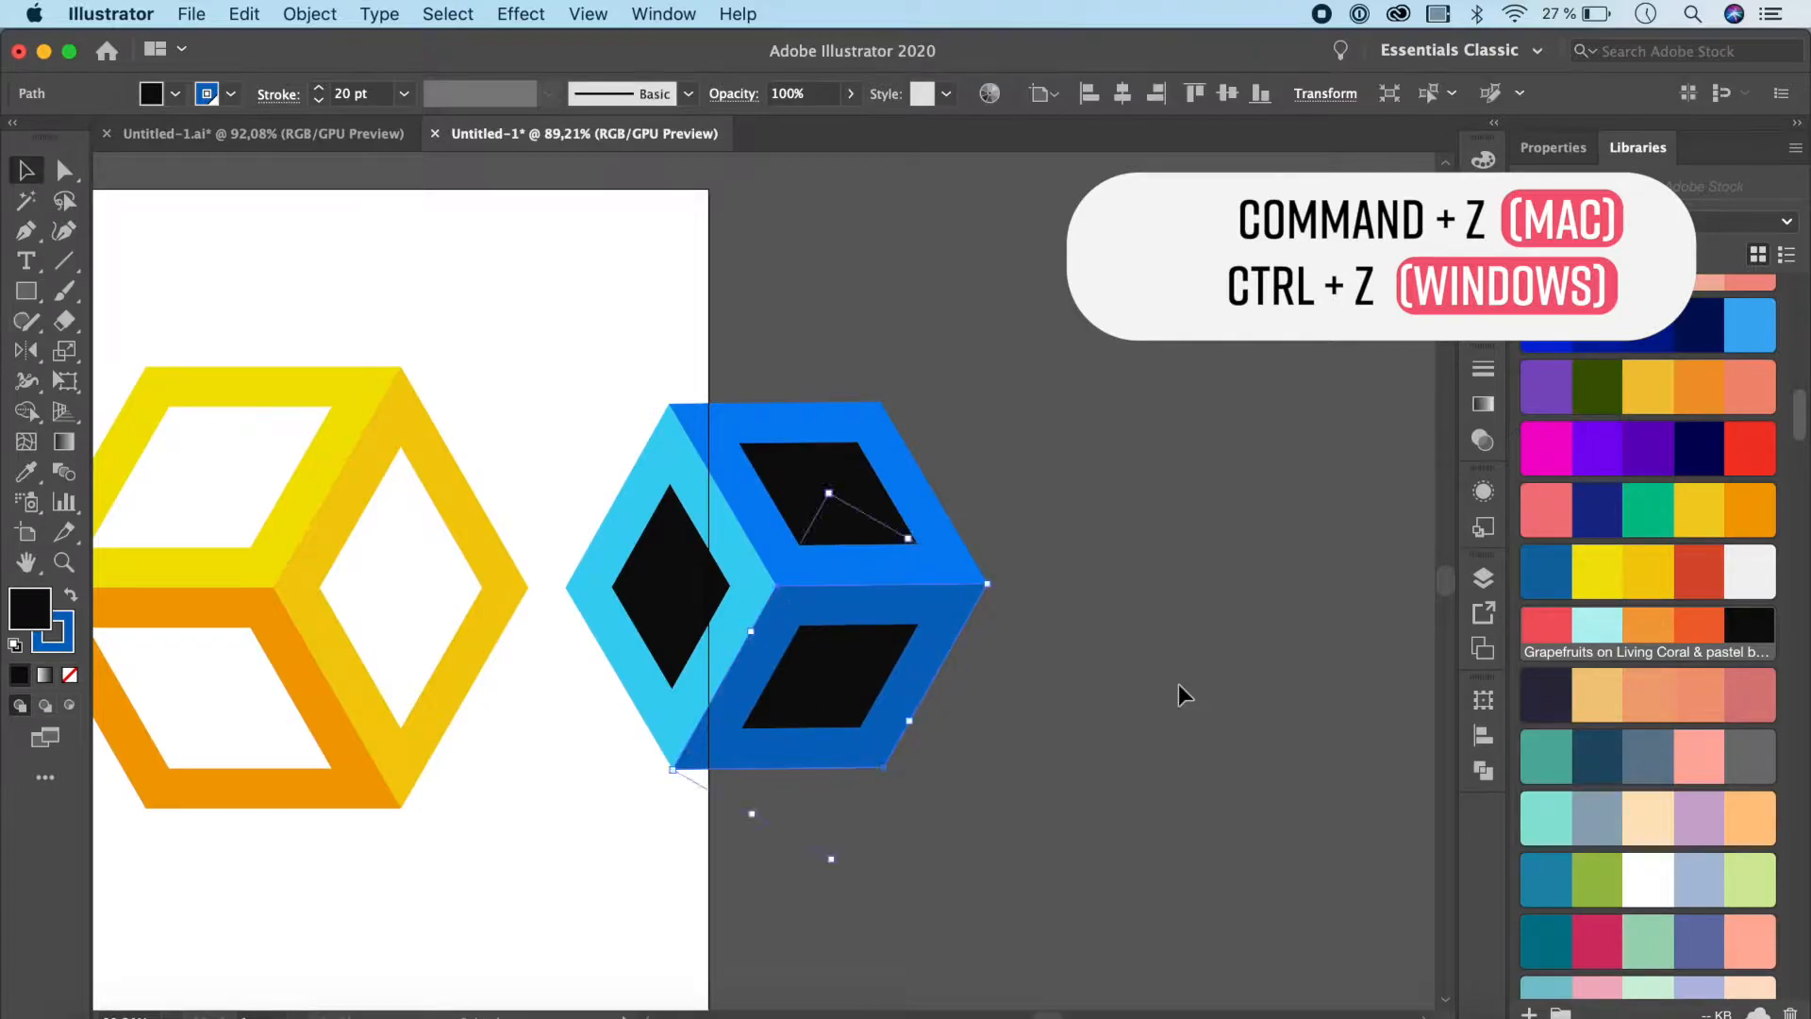
{"action": "left_click", "coordinate": [1179, 686]}
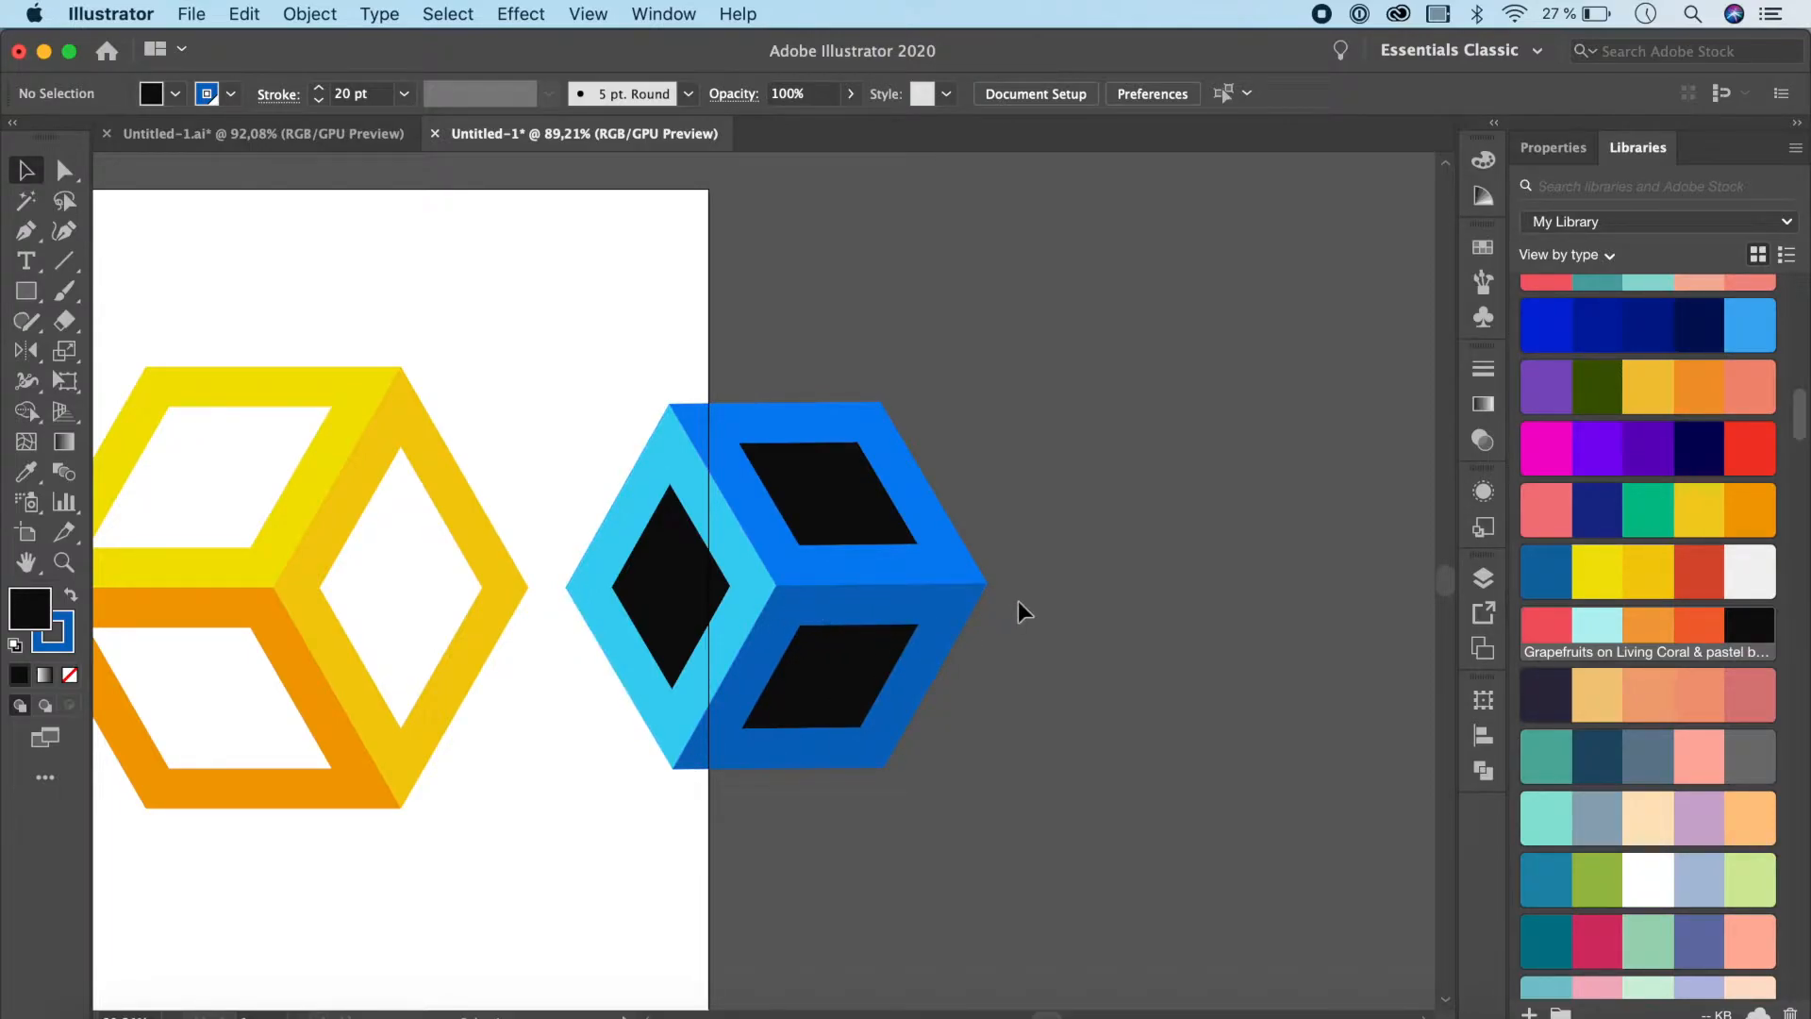
Remove the black fill from the blue cube so that its three faces keep only their strokes
{"action": "scroll", "coordinate": [1017, 602], "scroll_direction": "up", "scroll_amount": 5}
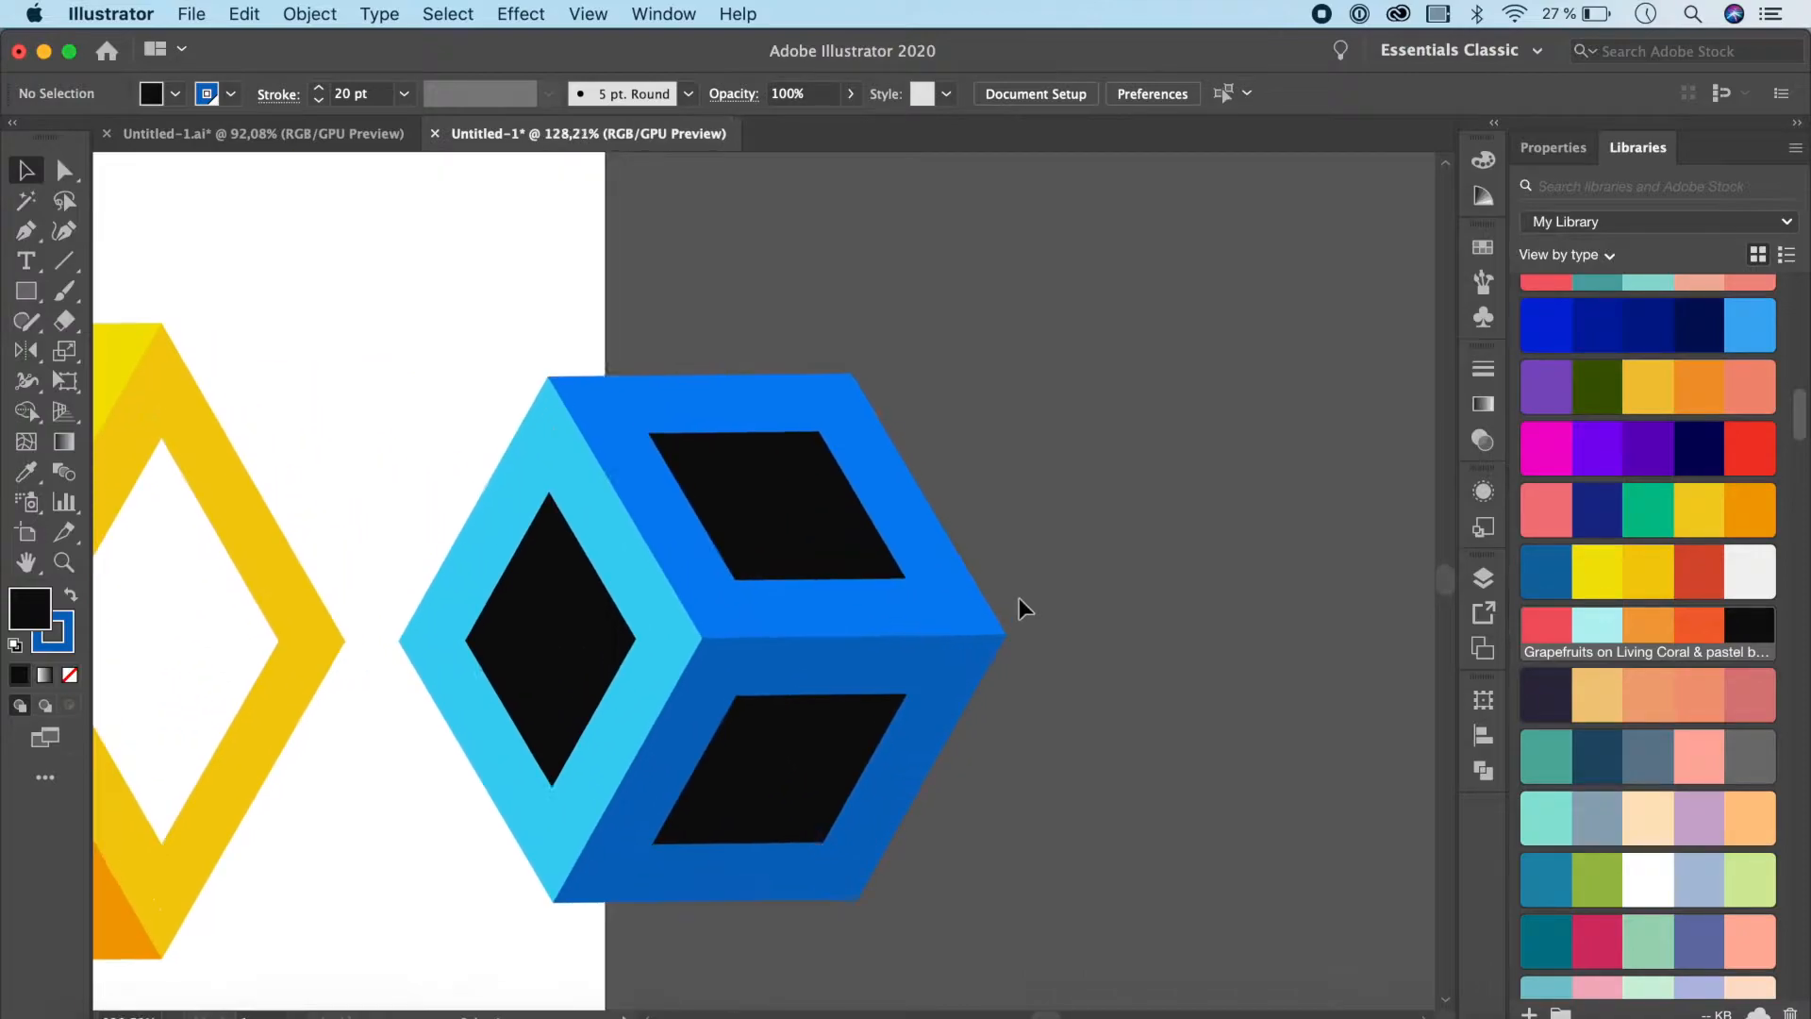
{"action": "left_click", "coordinate": [71, 262]}
{"action": "left_click_drag", "start_coordinate": [708, 273], "coordinate": [1052, 738]}
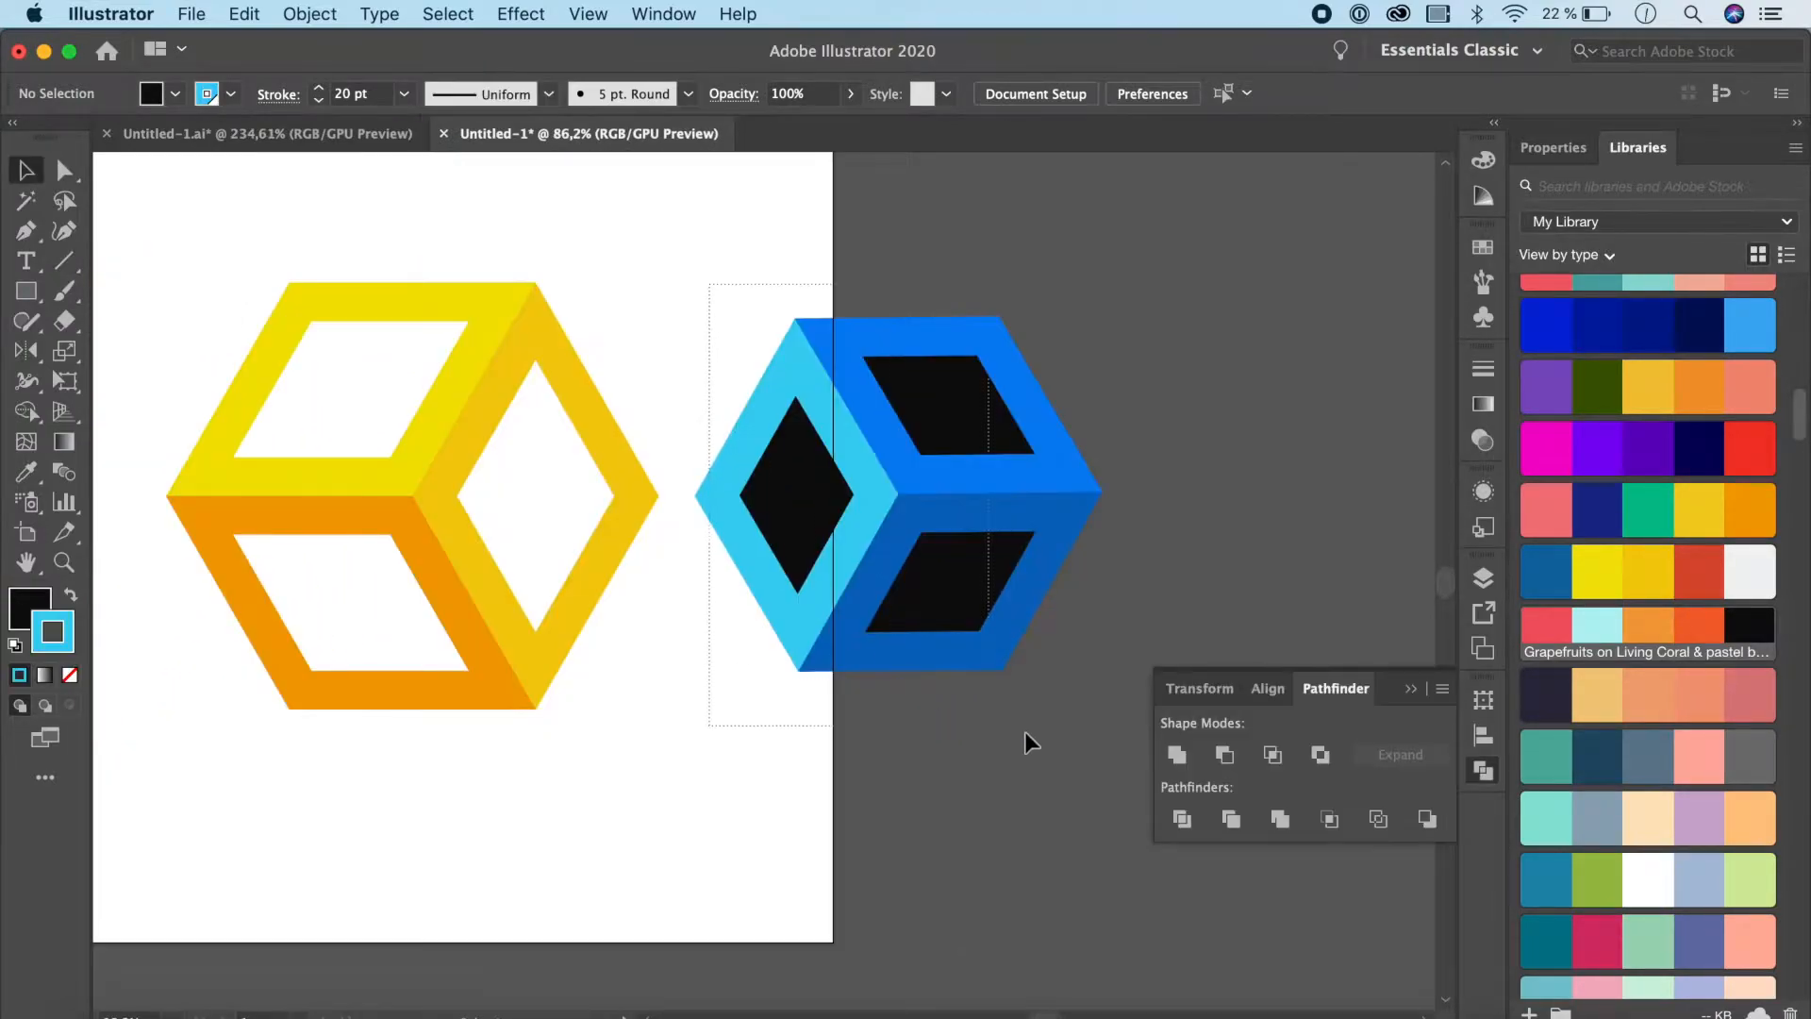
{"action": "left_click", "coordinate": [28, 611]}
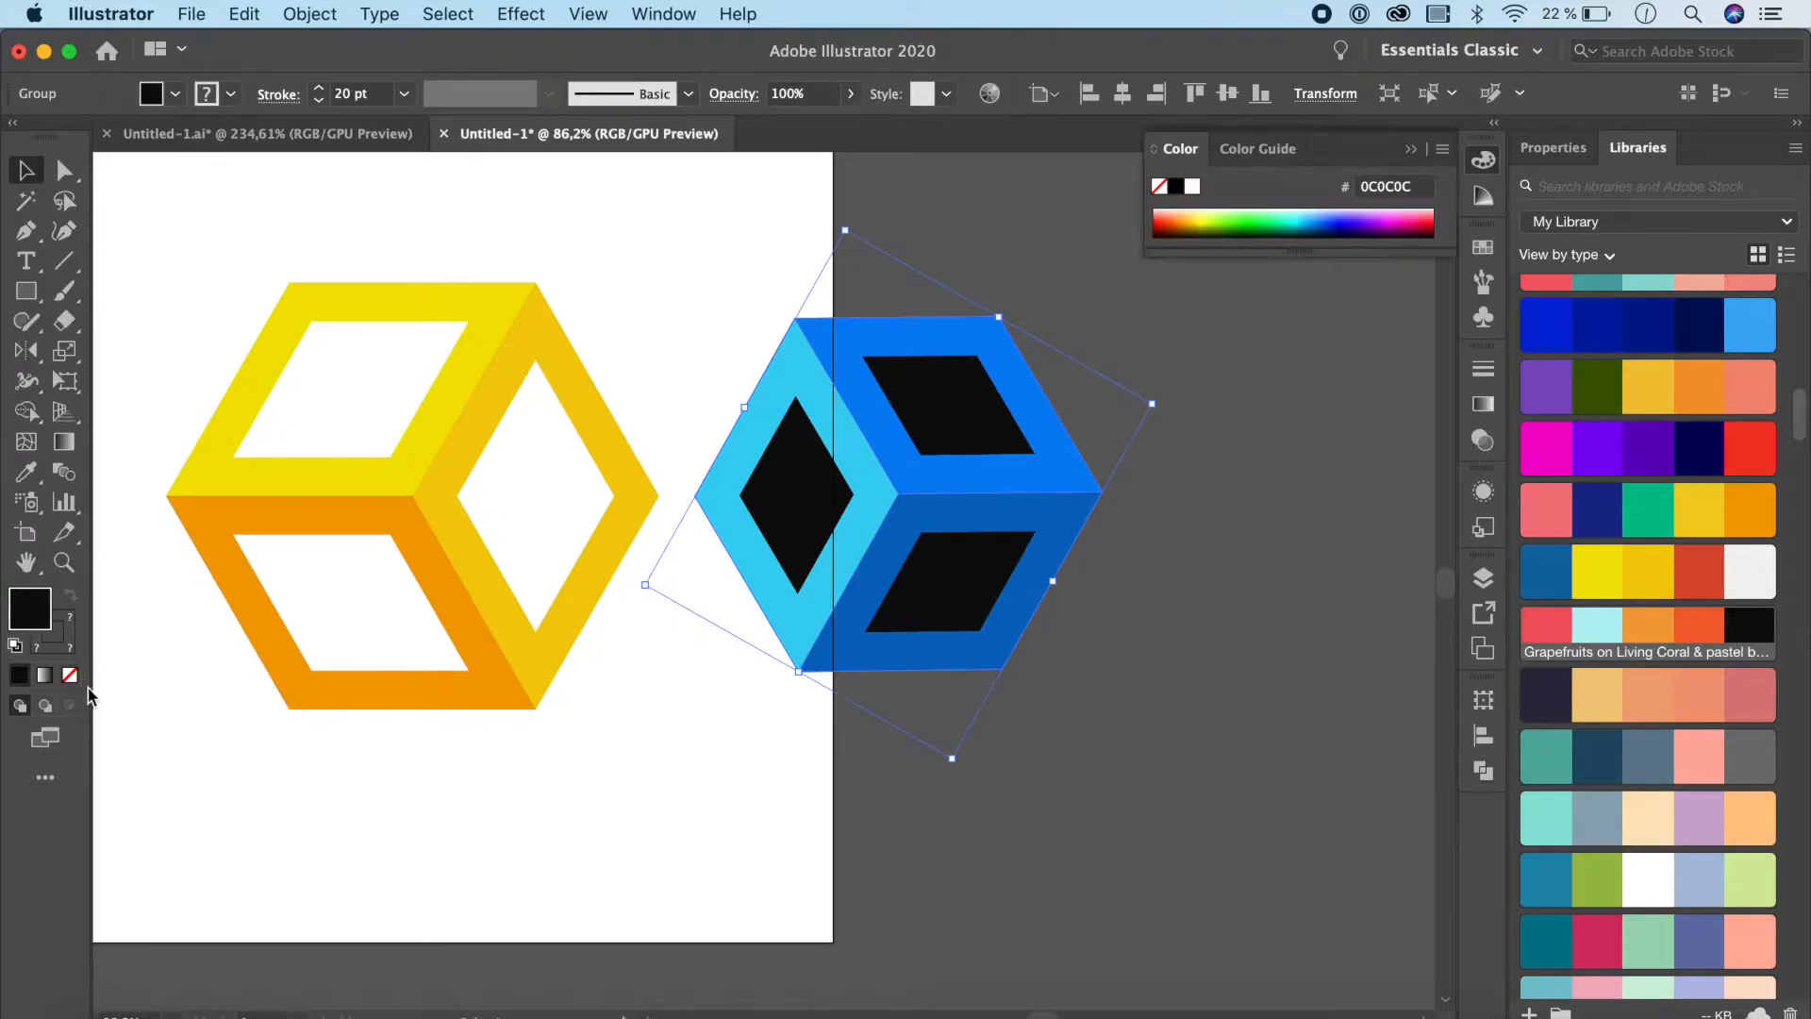
{"action": "left_click", "coordinate": [70, 674]}
{"action": "left_click", "coordinate": [1091, 965]}
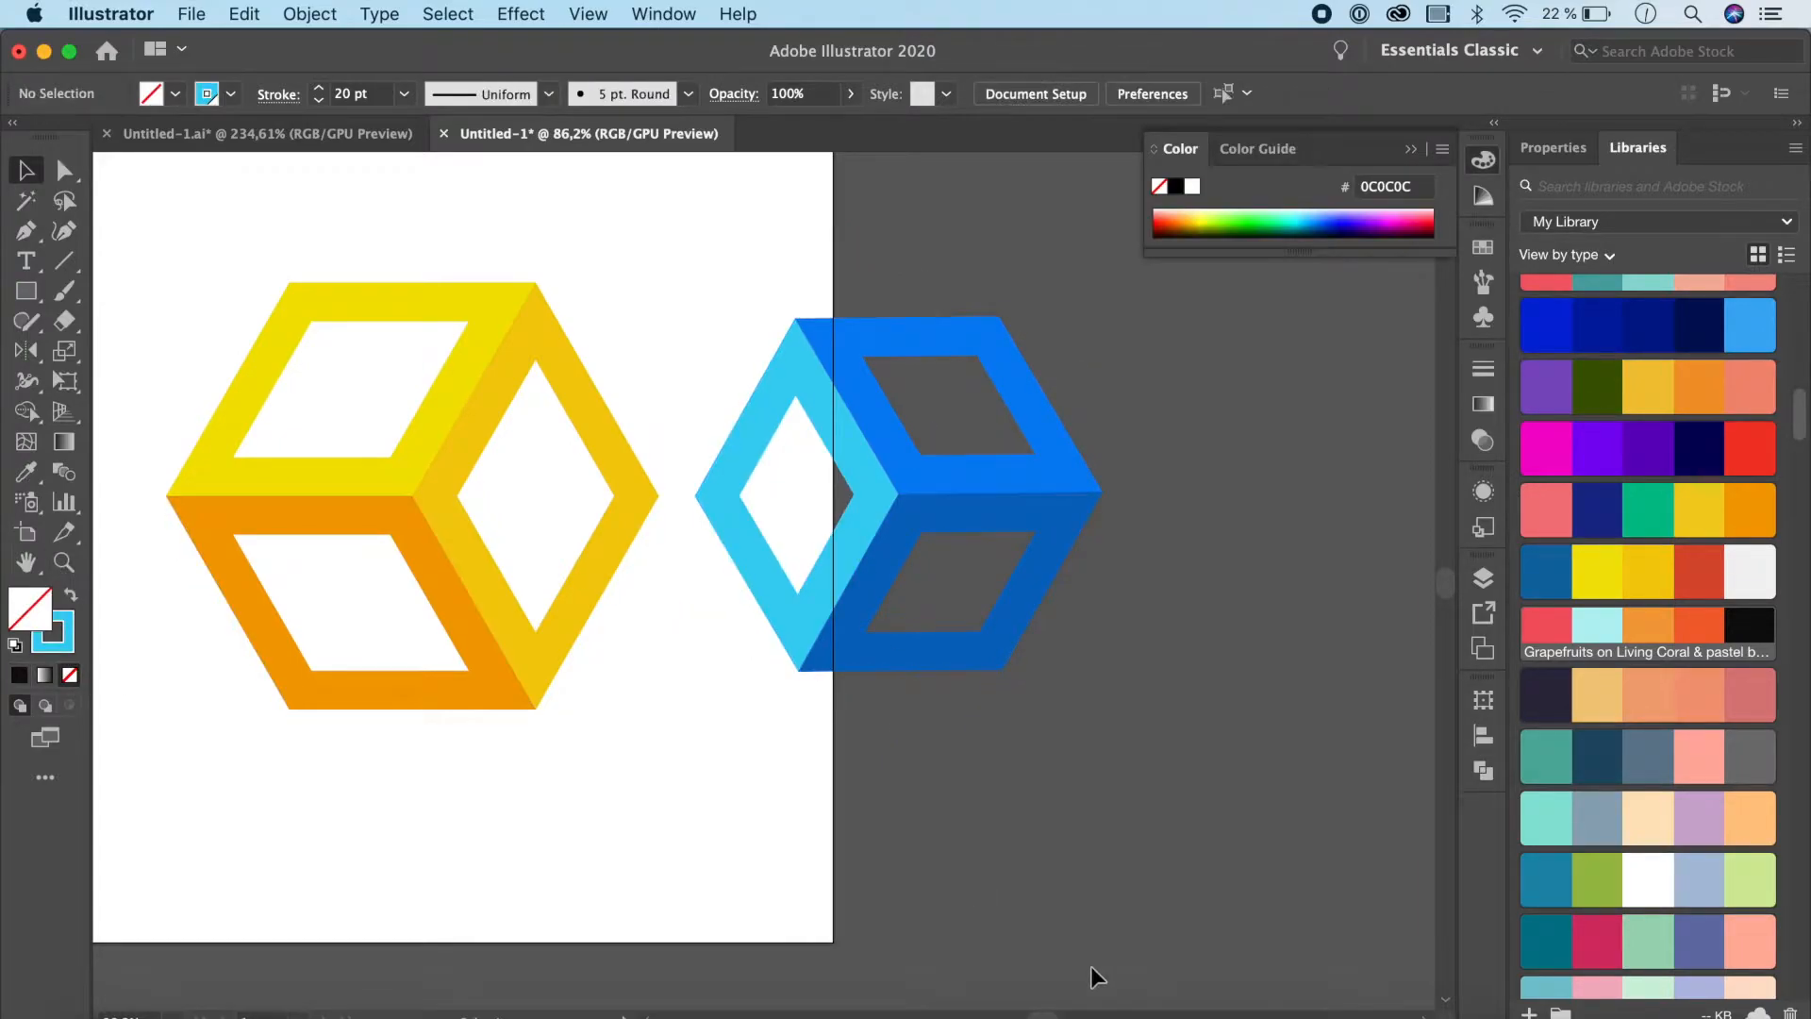
Ungroup the blue cube and convert the strokes of its three faces to outlined shapes
{"action": "left_click", "coordinate": [864, 511]}
{"action": "key", "text": "super+shift+g"}
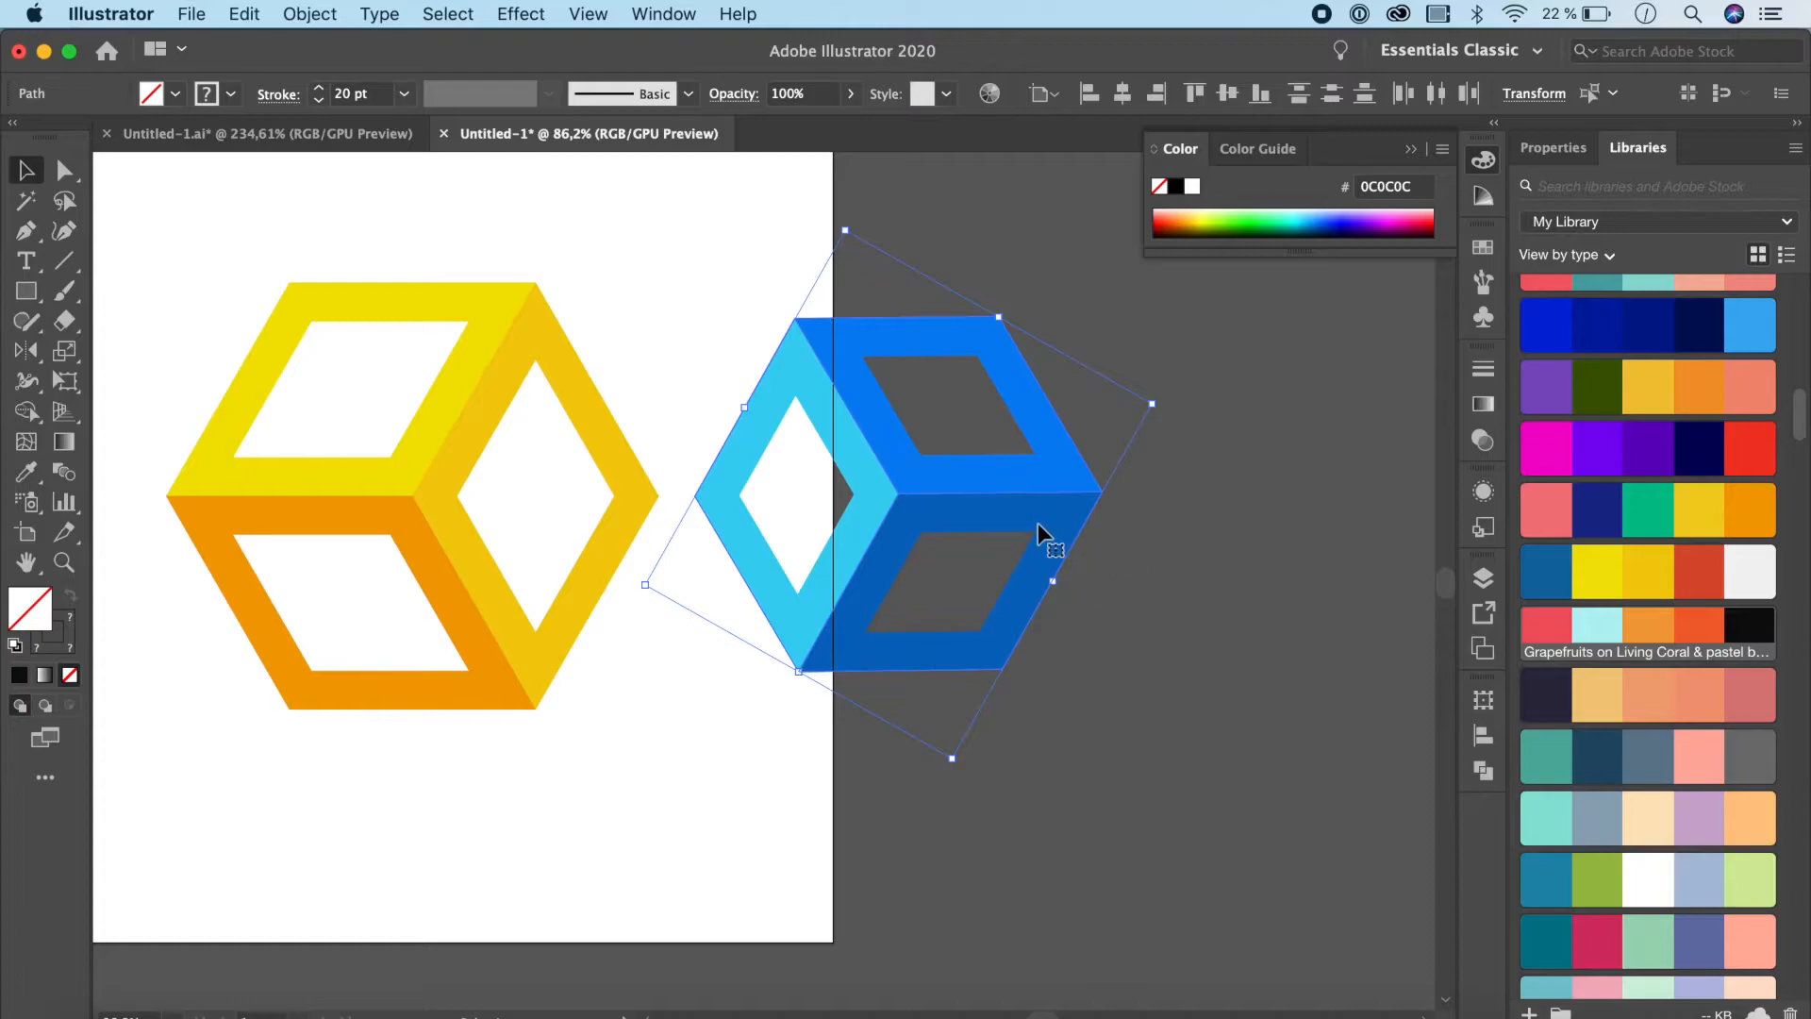
{"action": "left_click", "coordinate": [298, 15]}
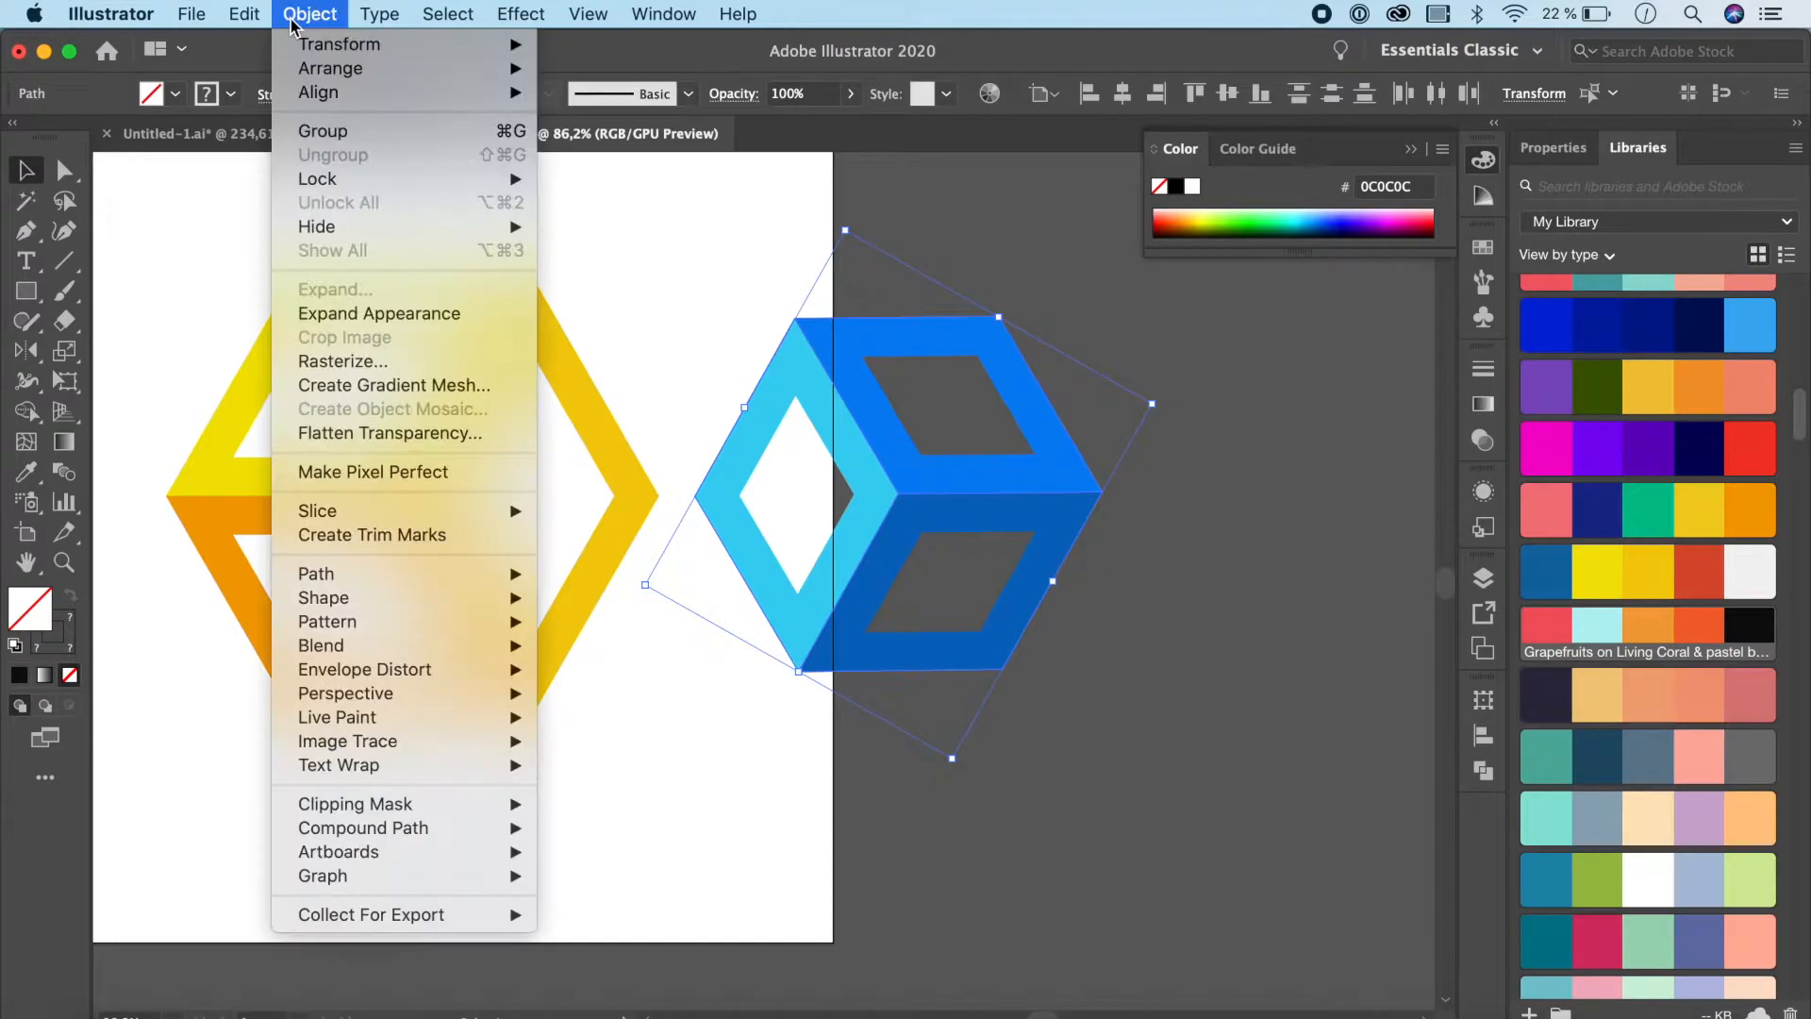
{"action": "mouse_move", "coordinate": [321, 573]}
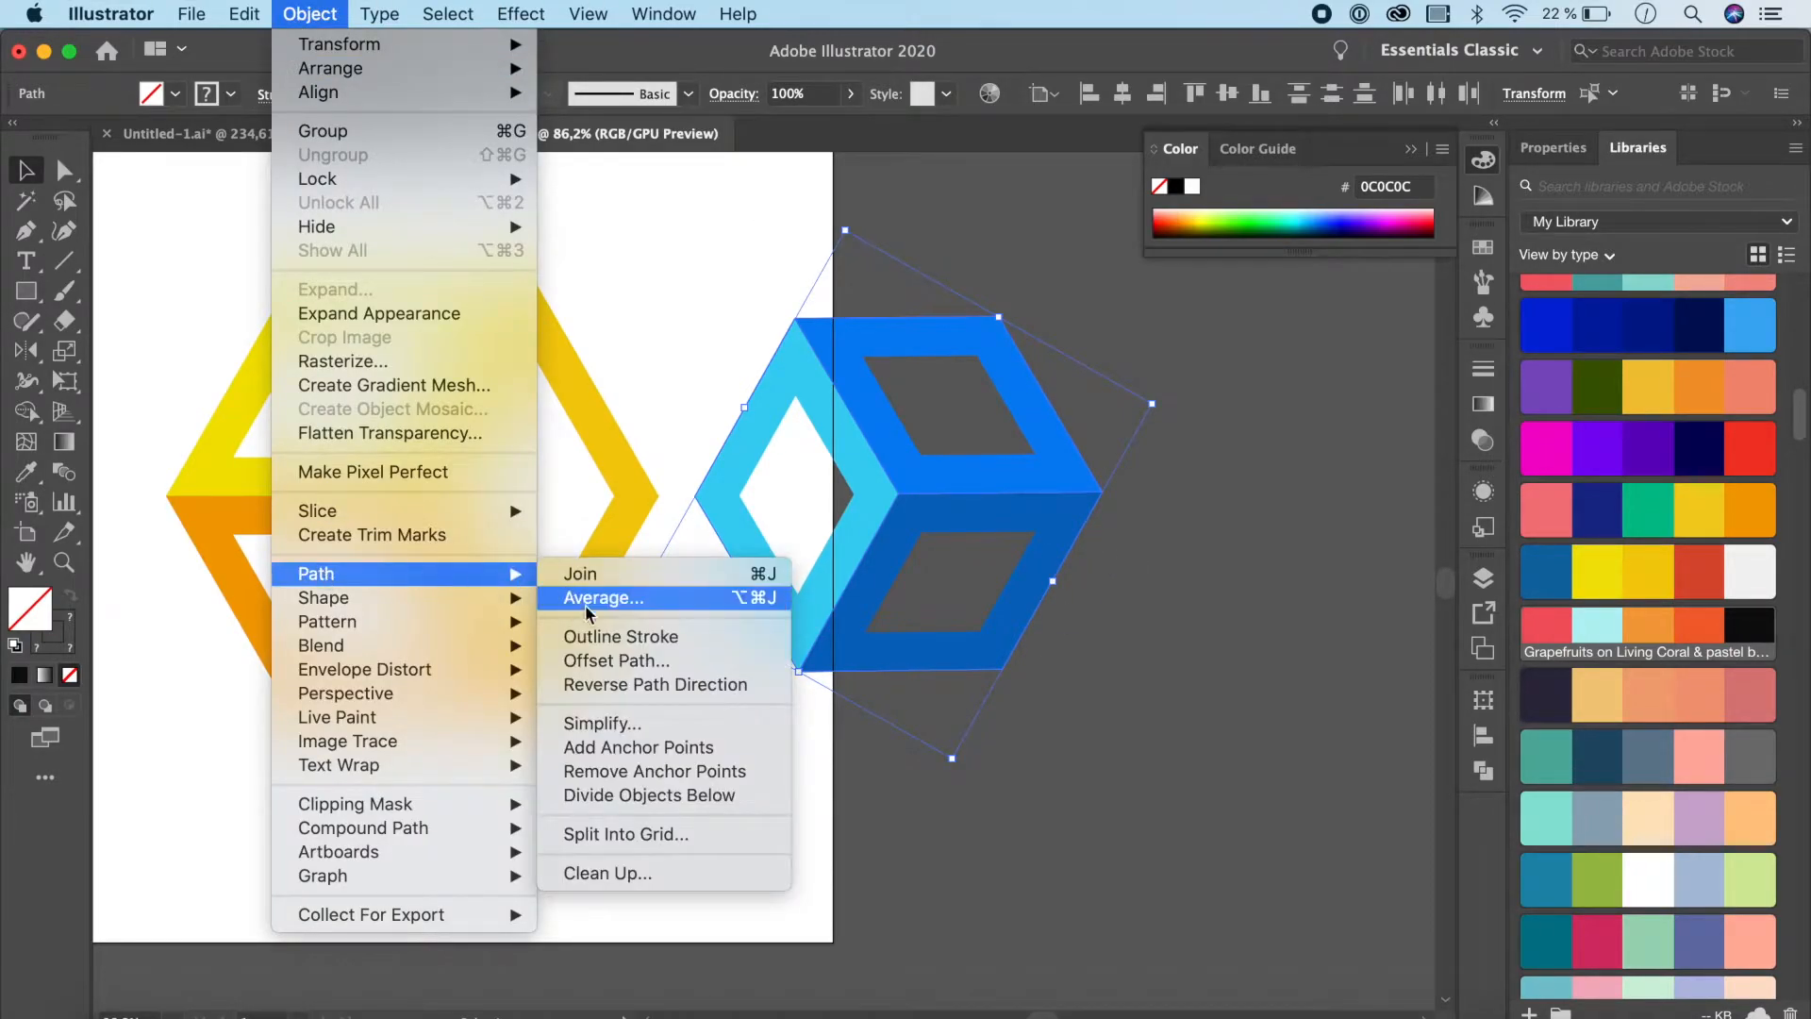
{"action": "left_click", "coordinate": [595, 637]}
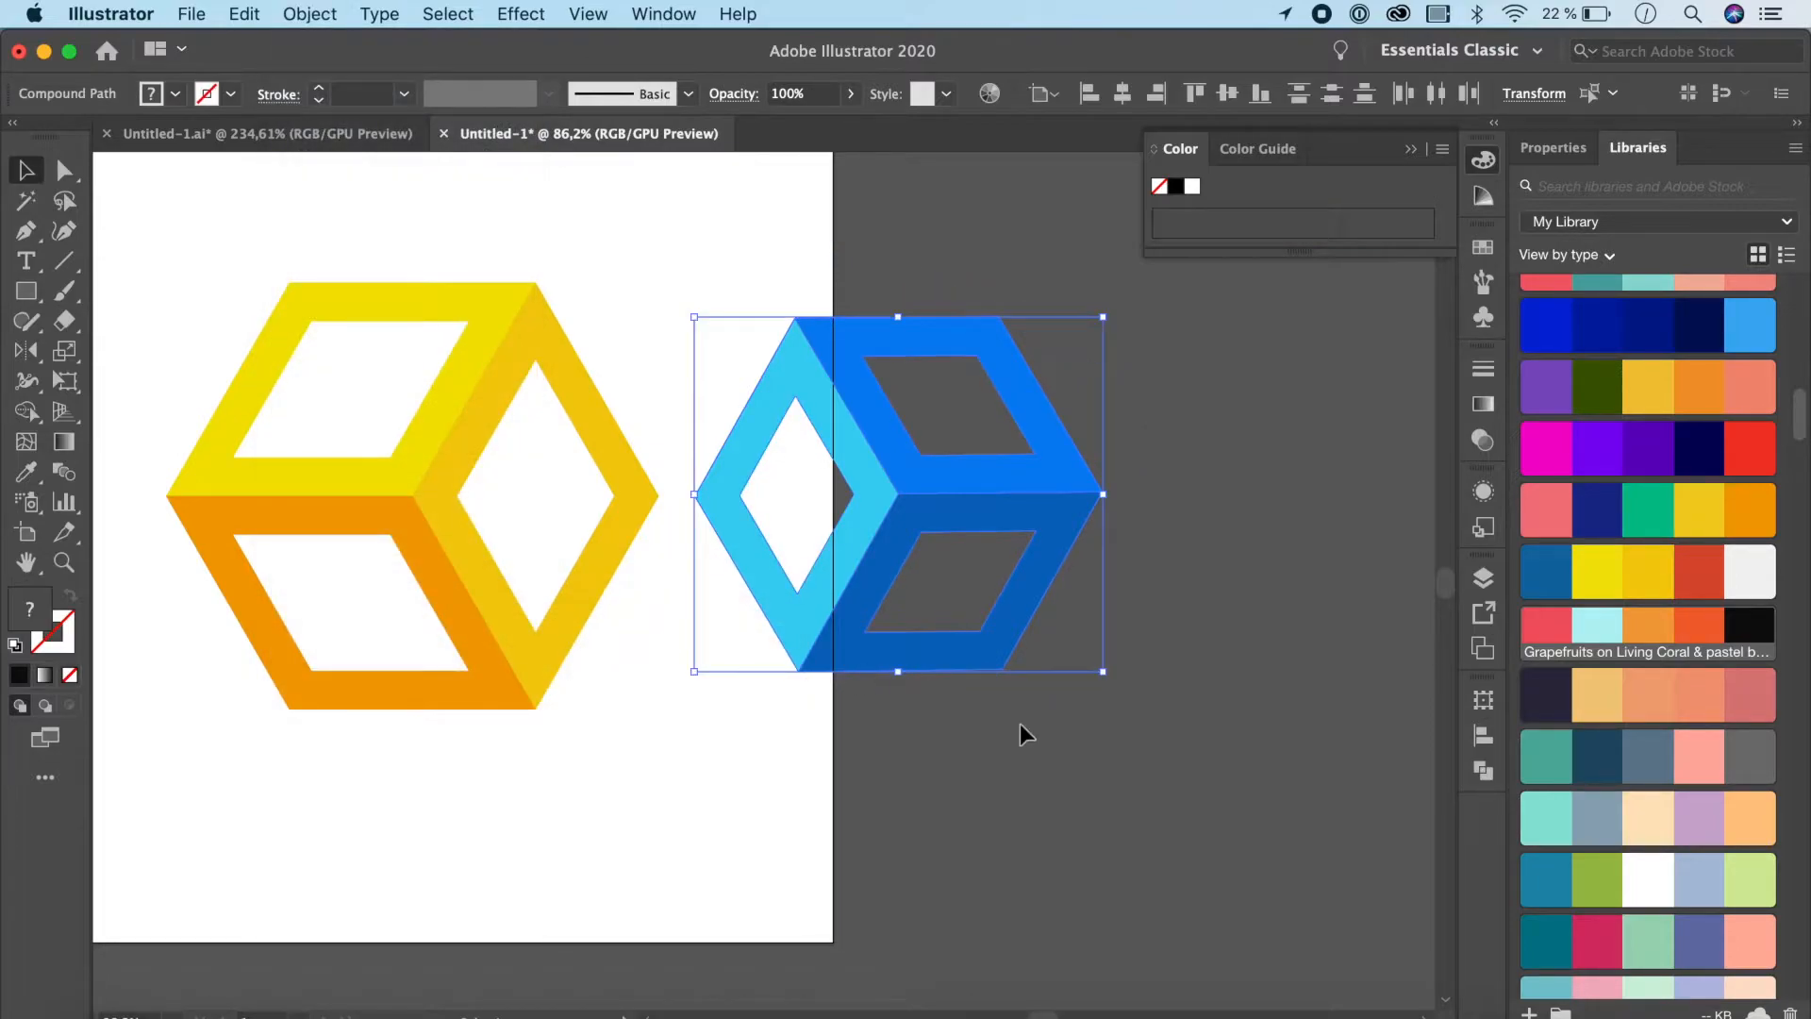
{"action": "left_click", "coordinate": [1220, 627]}
Draw line segments joining the inner and outer corners at the upper-left and lower-right of the medium blue face
{"action": "left_click", "coordinate": [1027, 580]}
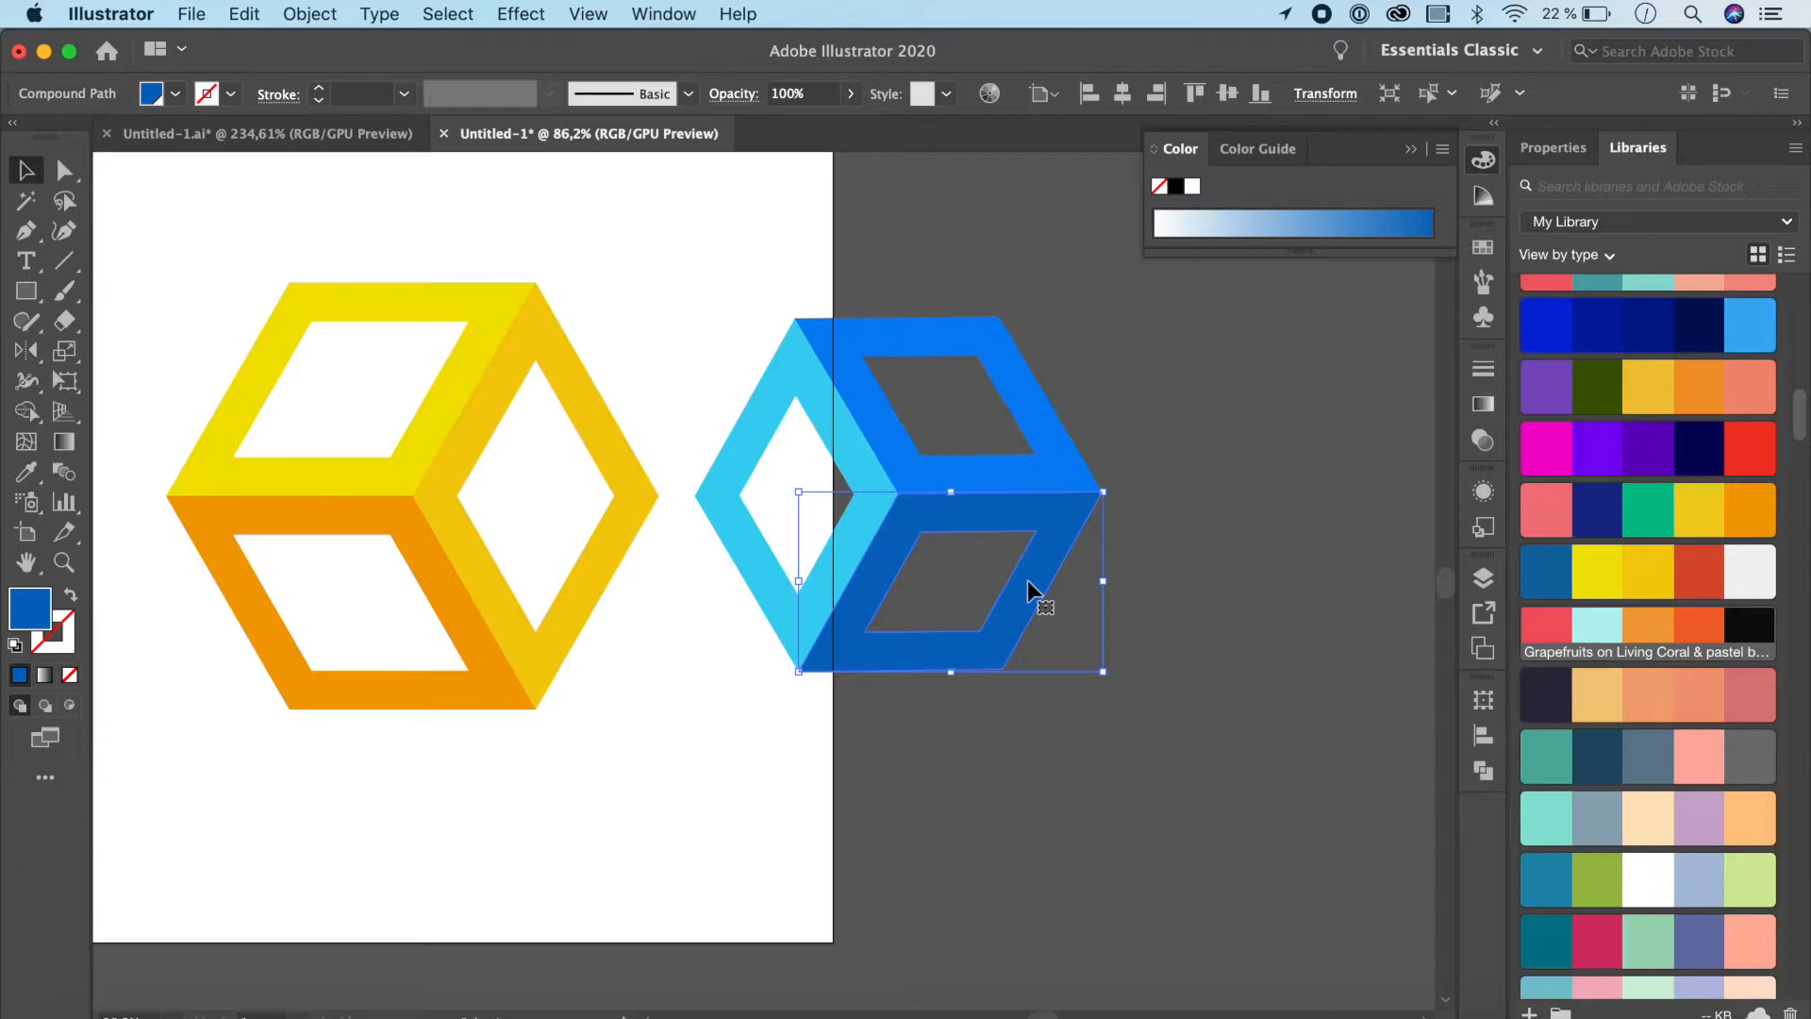
{"action": "scroll", "coordinate": [1079, 553], "scroll_direction": "up", "scroll_amount": 2}
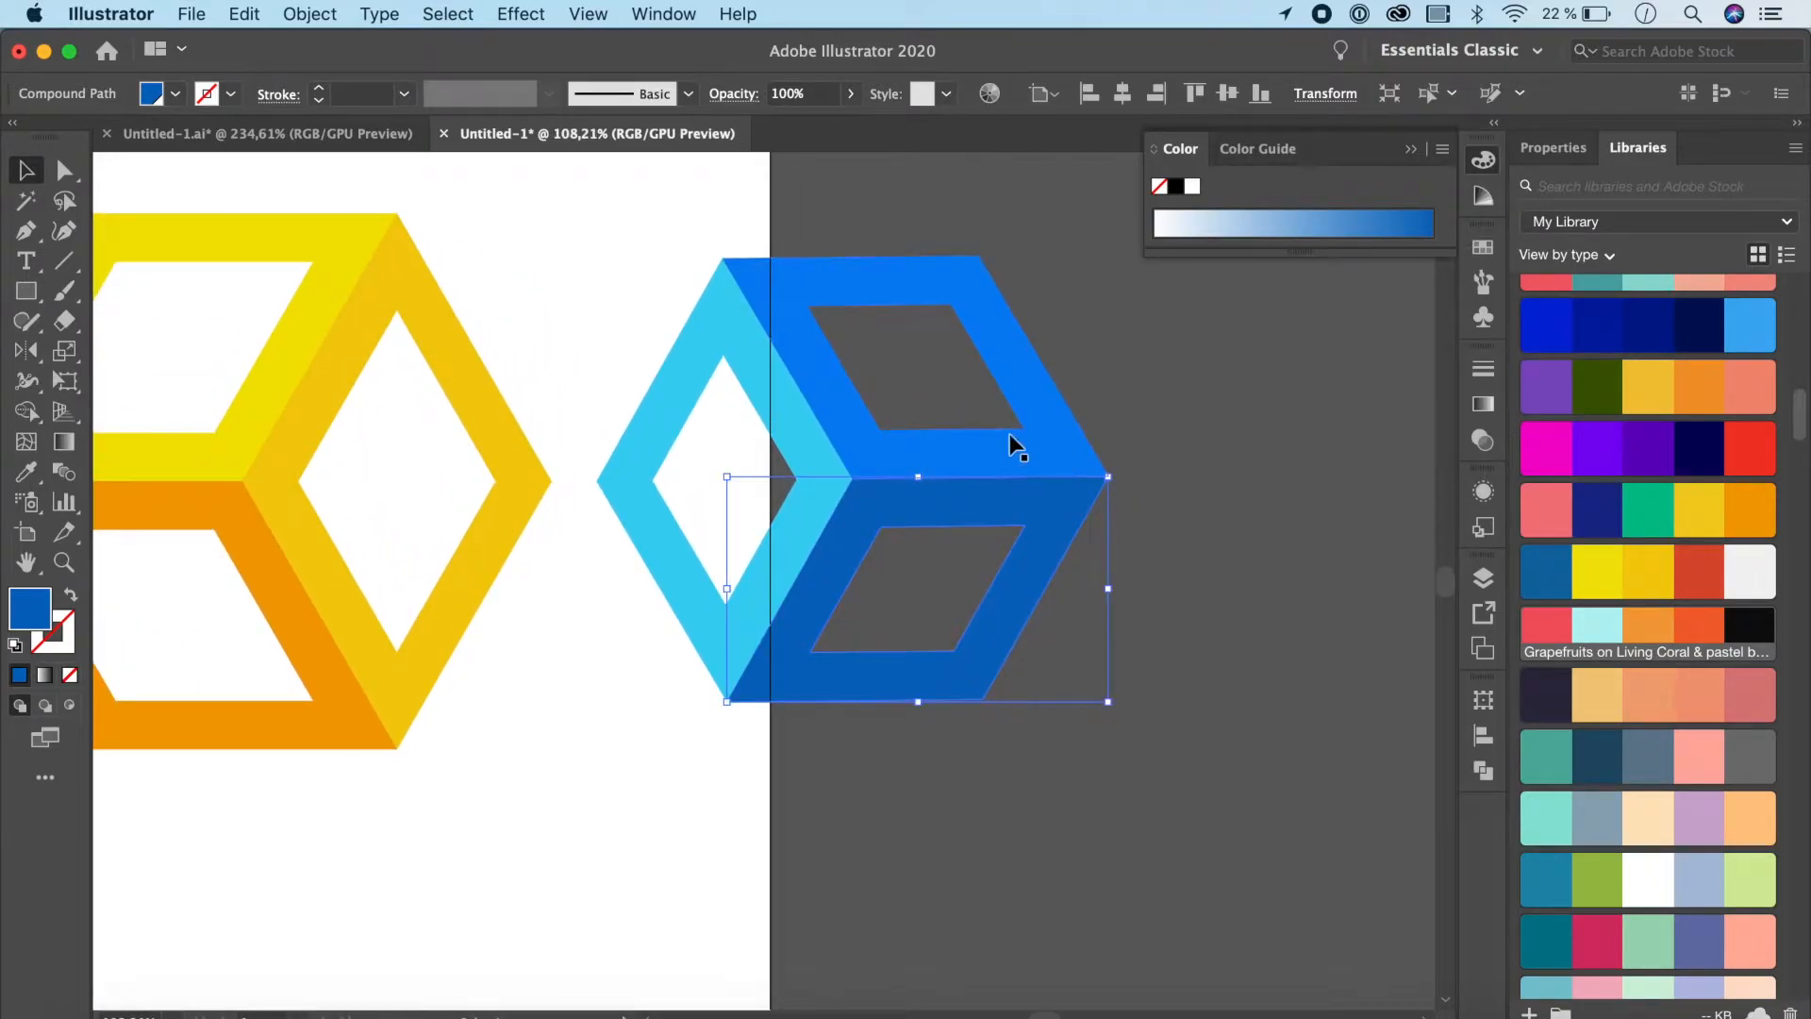
{"action": "scroll", "coordinate": [1009, 435], "scroll_direction": "up", "scroll_amount": 3}
{"action": "left_click", "coordinate": [913, 540]}
{"action": "left_click", "coordinate": [982, 566]}
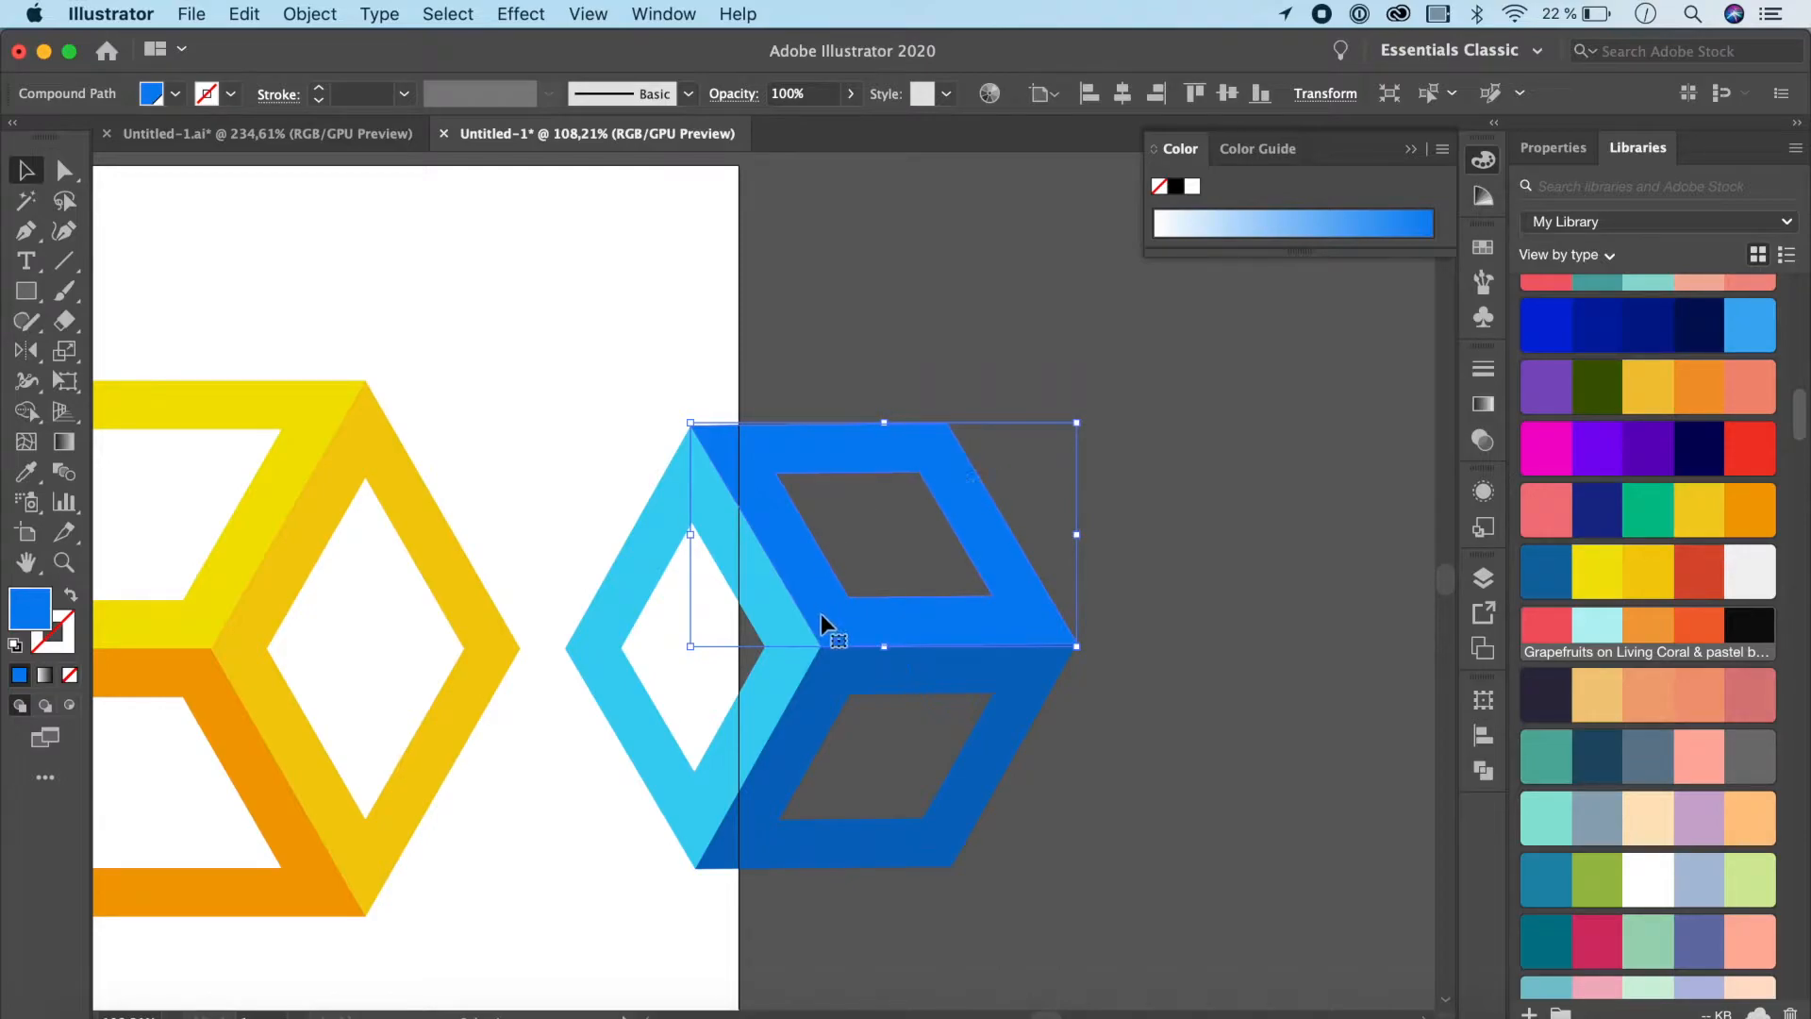
{"action": "left_click", "coordinate": [63, 260]}
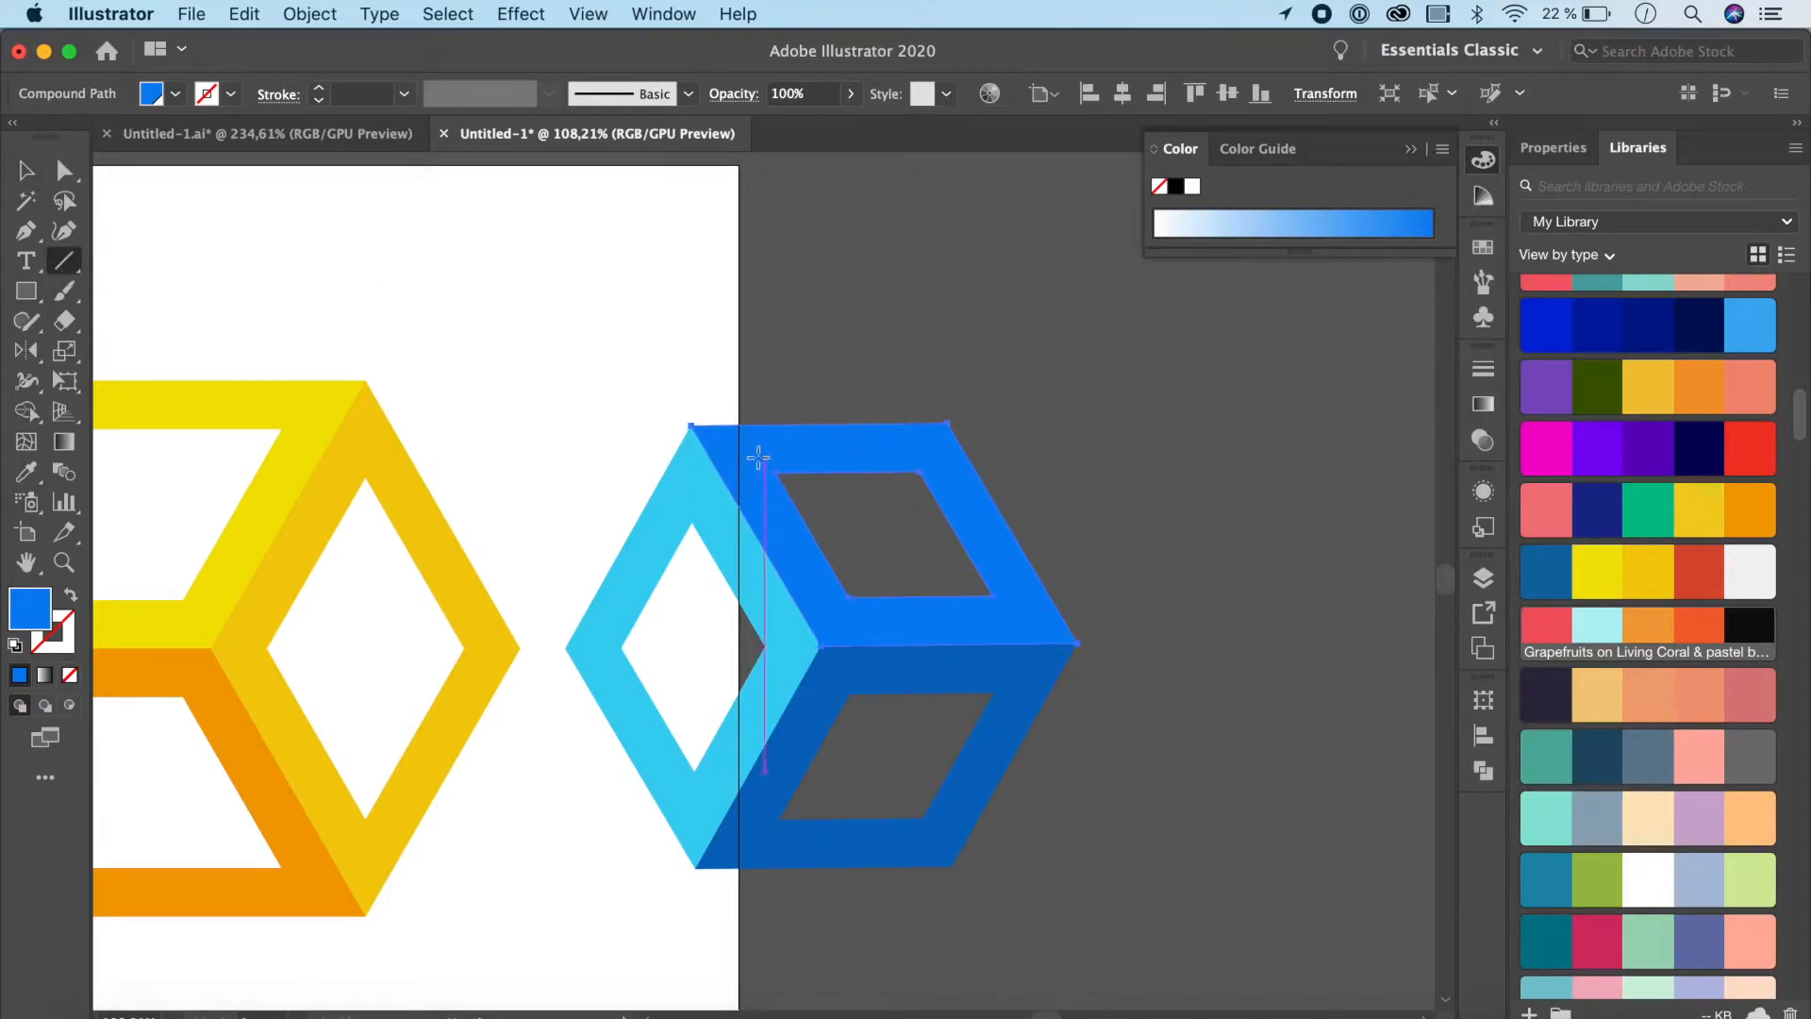
{"action": "left_click", "coordinate": [822, 296], "text": "super"}
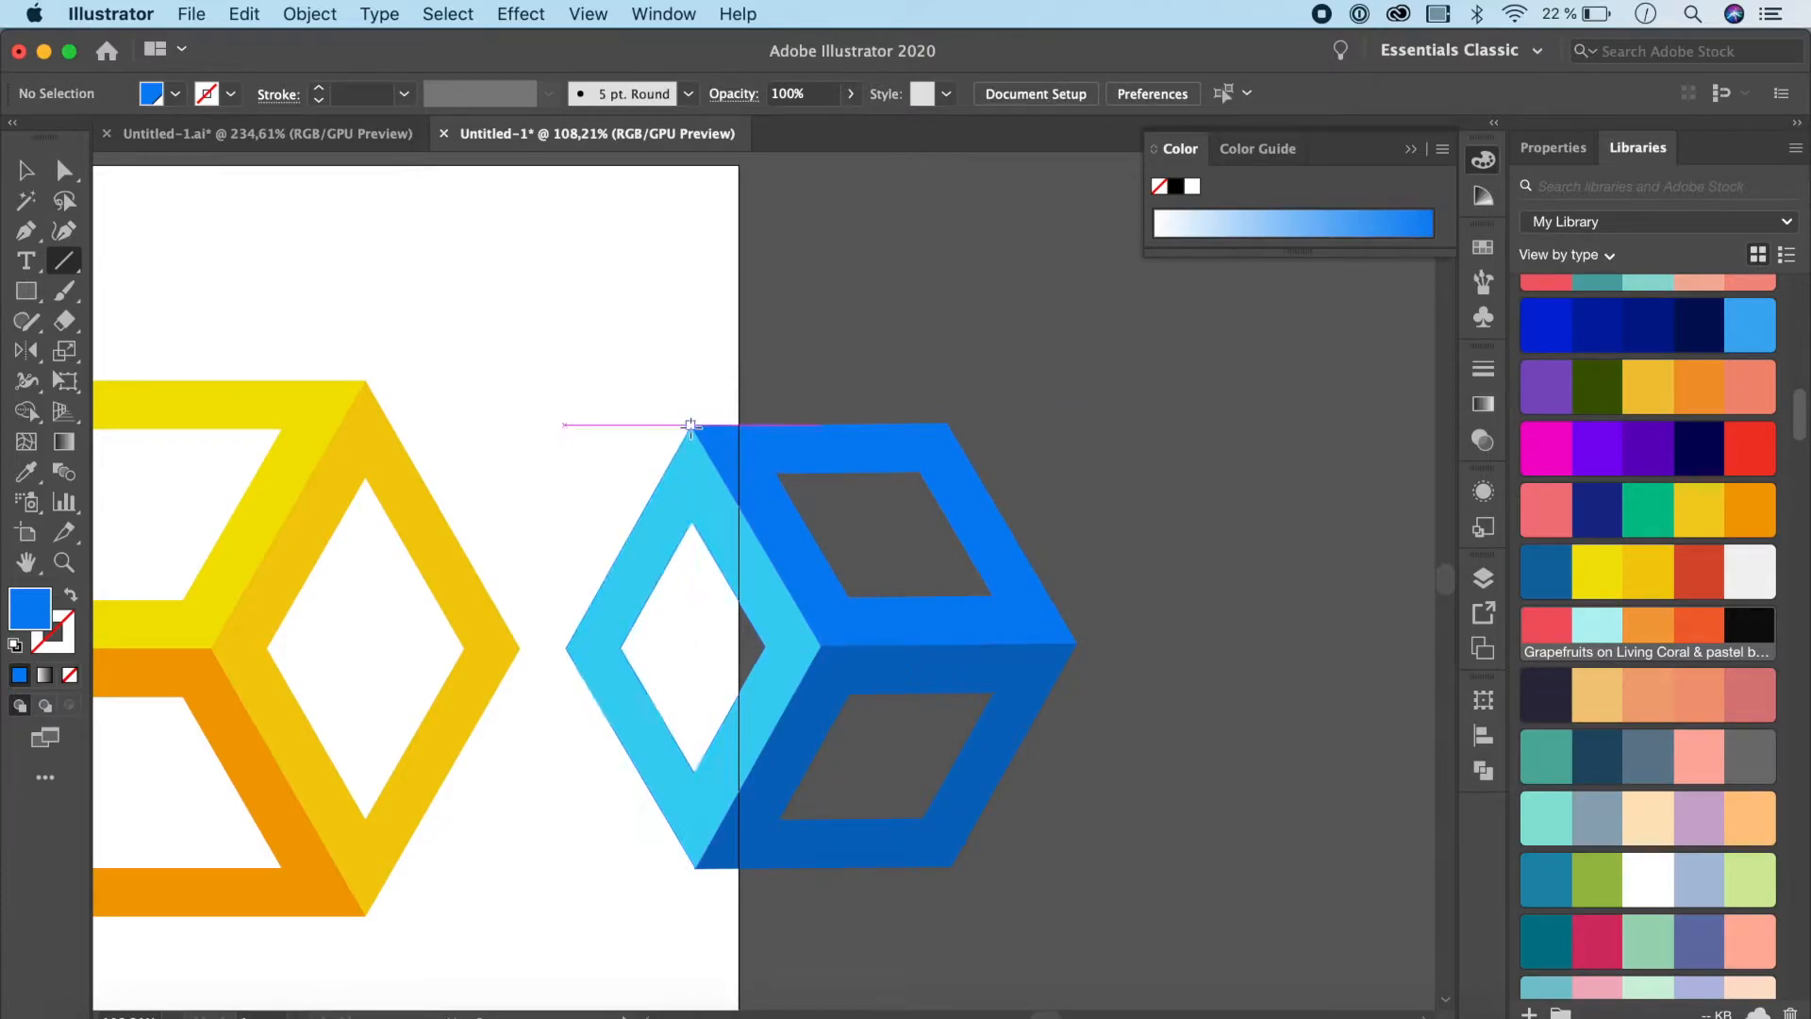
{"action": "left_click_drag", "start_coordinate": [691, 426], "coordinate": [775, 472]}
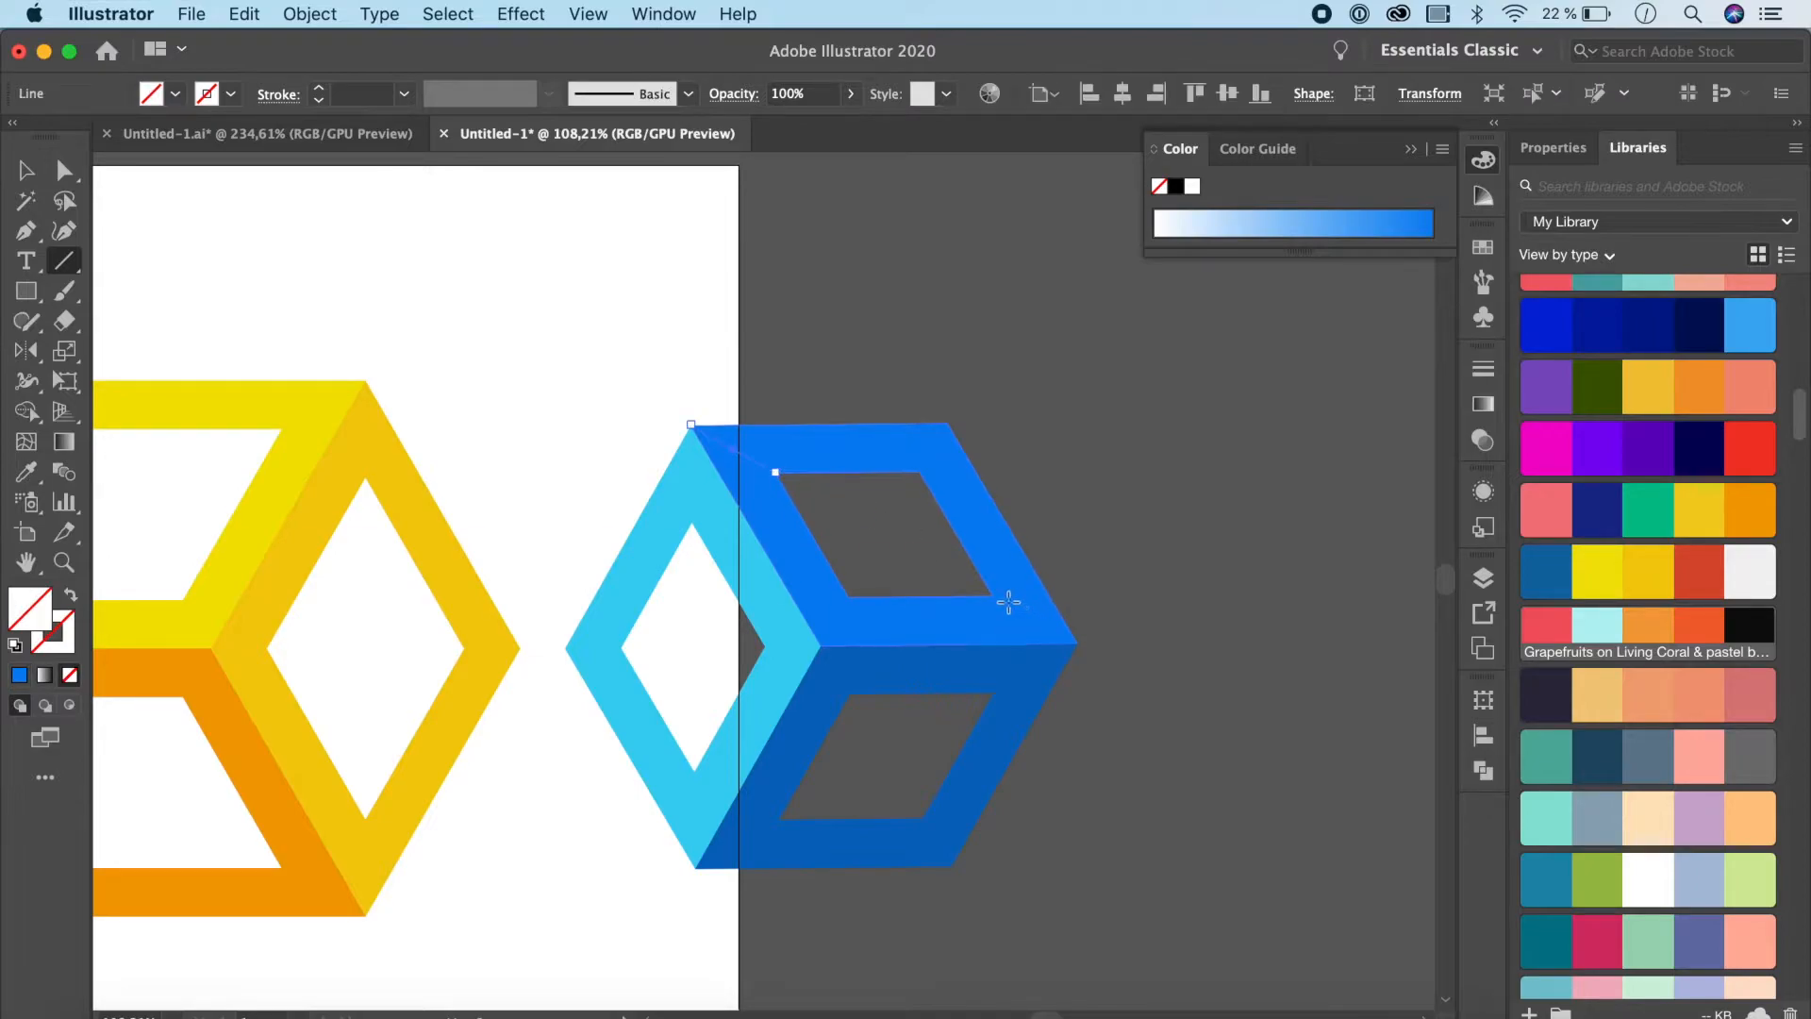
{"action": "left_click_drag", "start_coordinate": [992, 596], "coordinate": [1077, 643]}
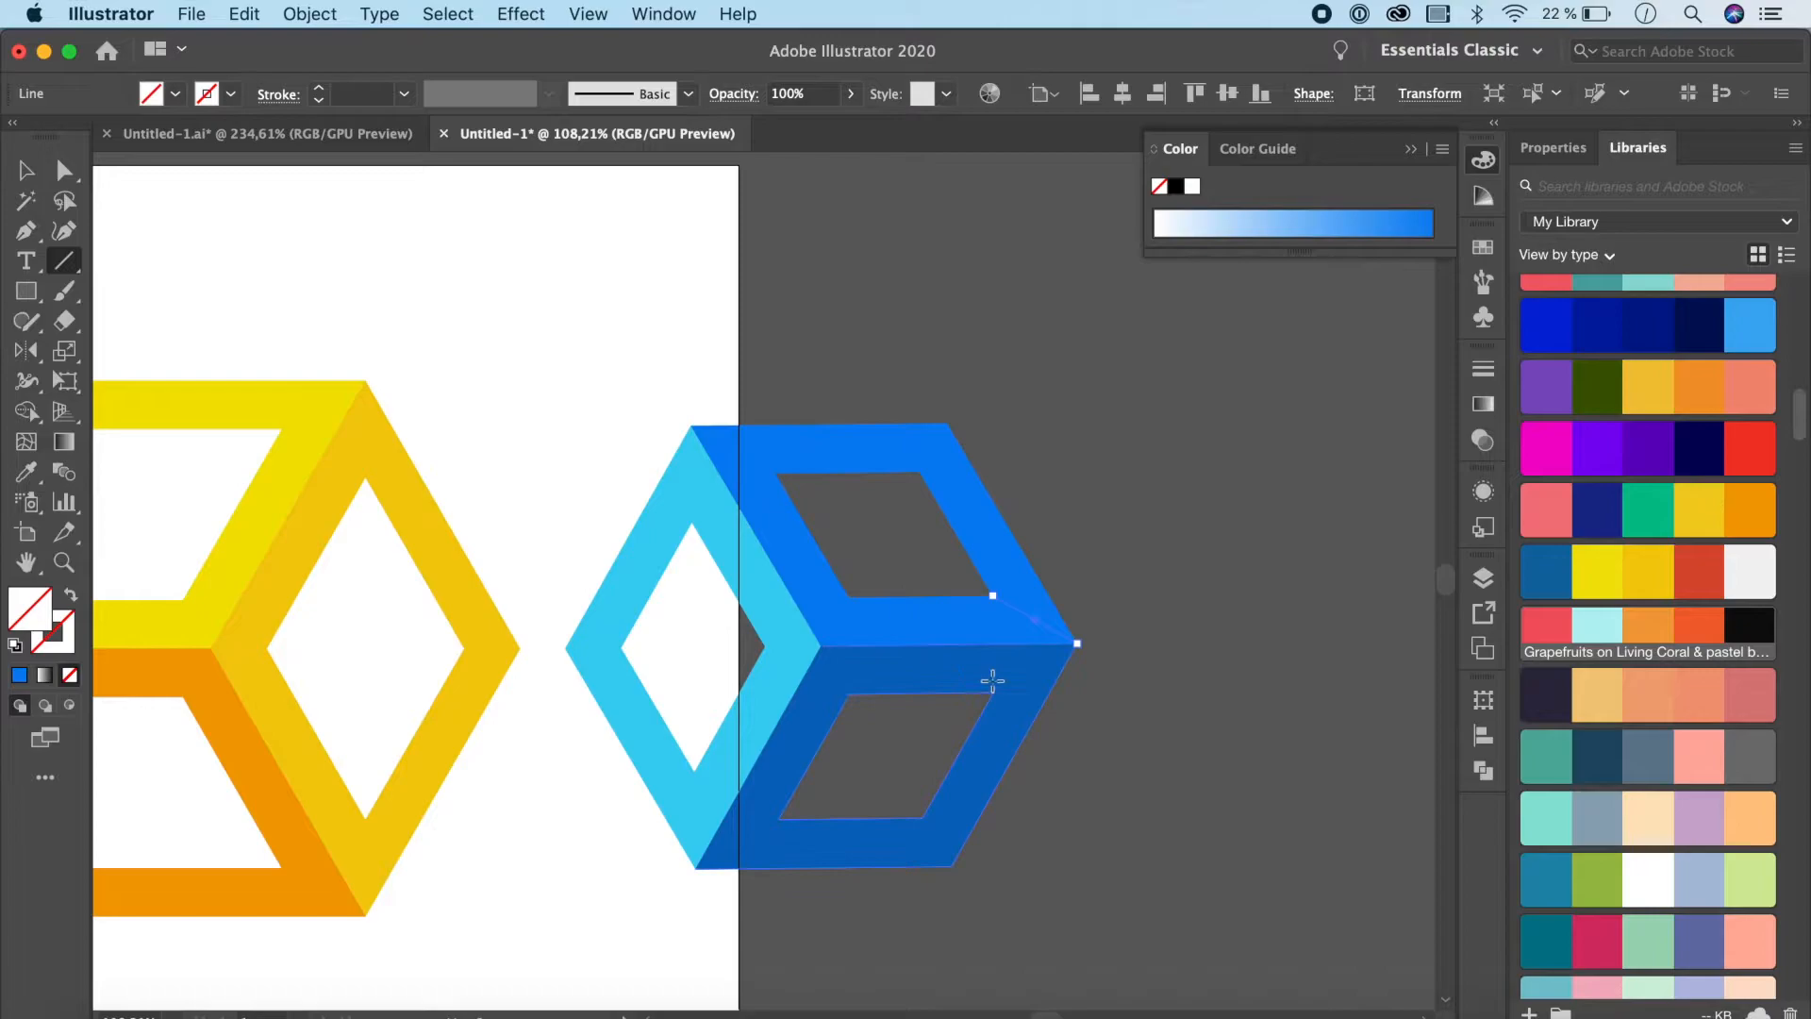
Draw inner-to-outer corner lines at the dark blue face's upper-right and lower-left and the light blue face's top and bottom
{"action": "left_click_drag", "start_coordinate": [1077, 644], "coordinate": [995, 692]}
{"action": "left_click_drag", "start_coordinate": [777, 818], "coordinate": [697, 865]}
{"action": "left_click_drag", "start_coordinate": [692, 521], "coordinate": [691, 426]}
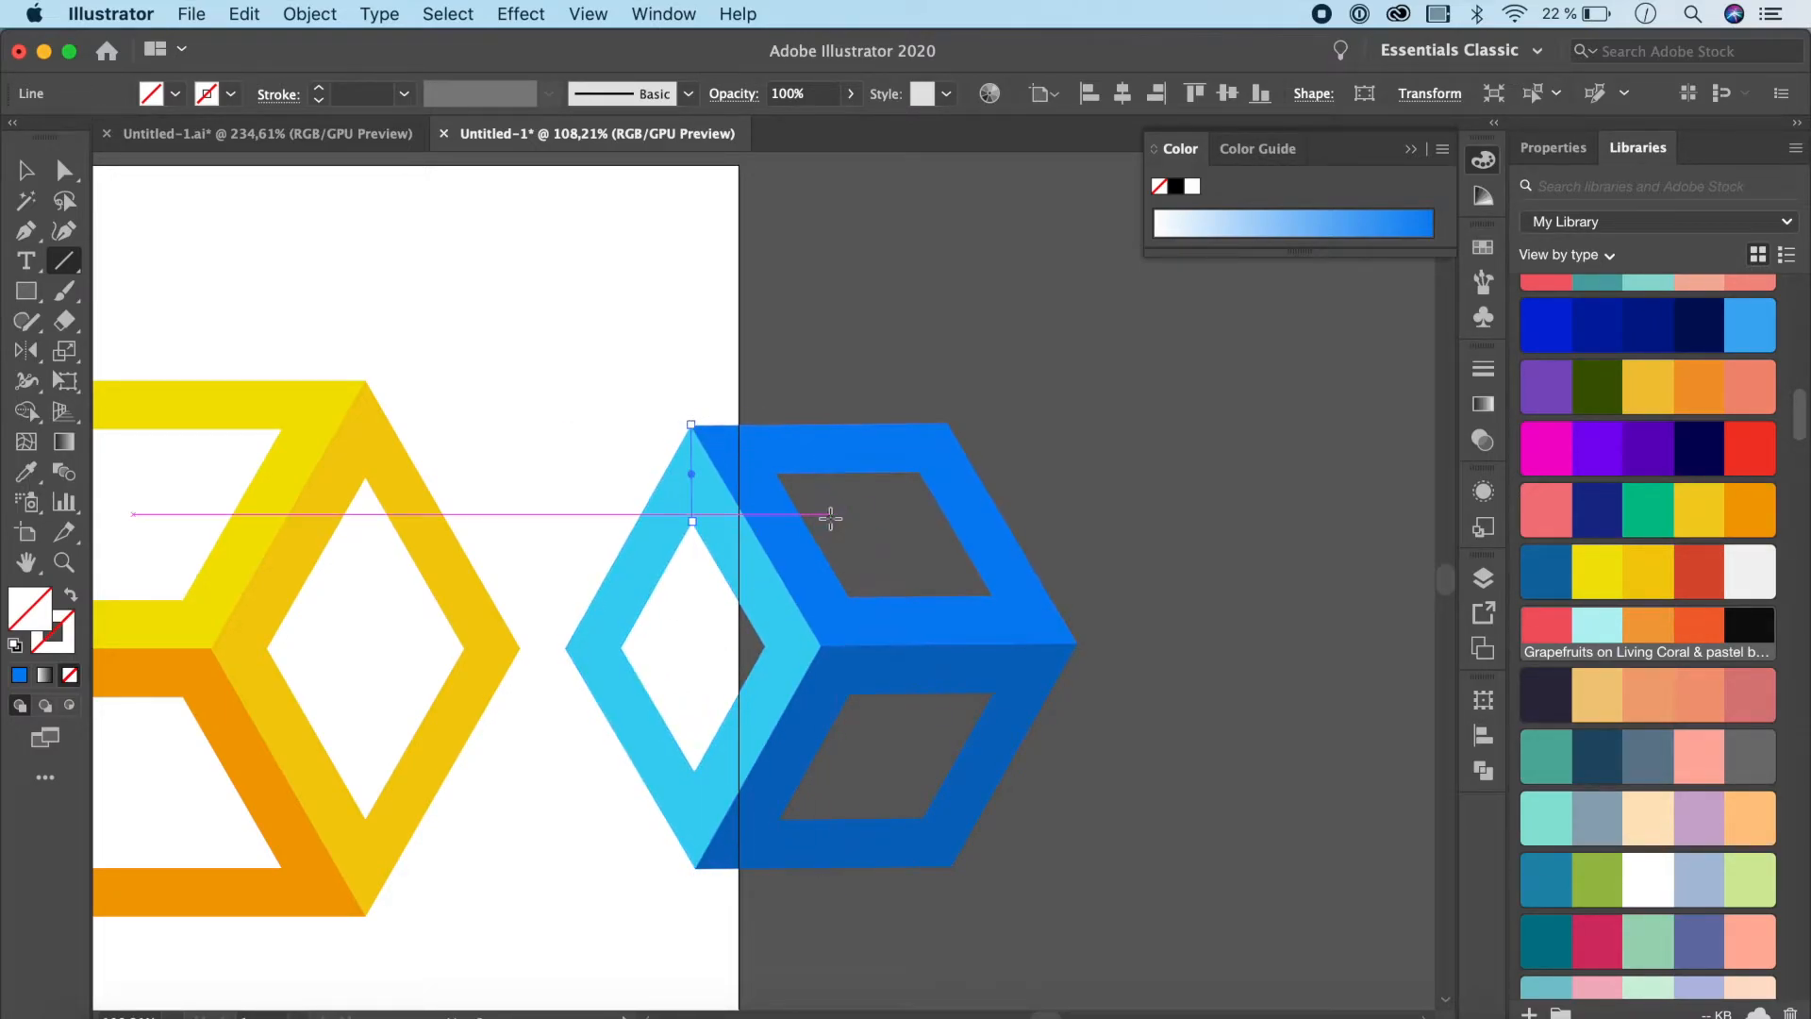
{"action": "left_click", "coordinate": [582, 15]}
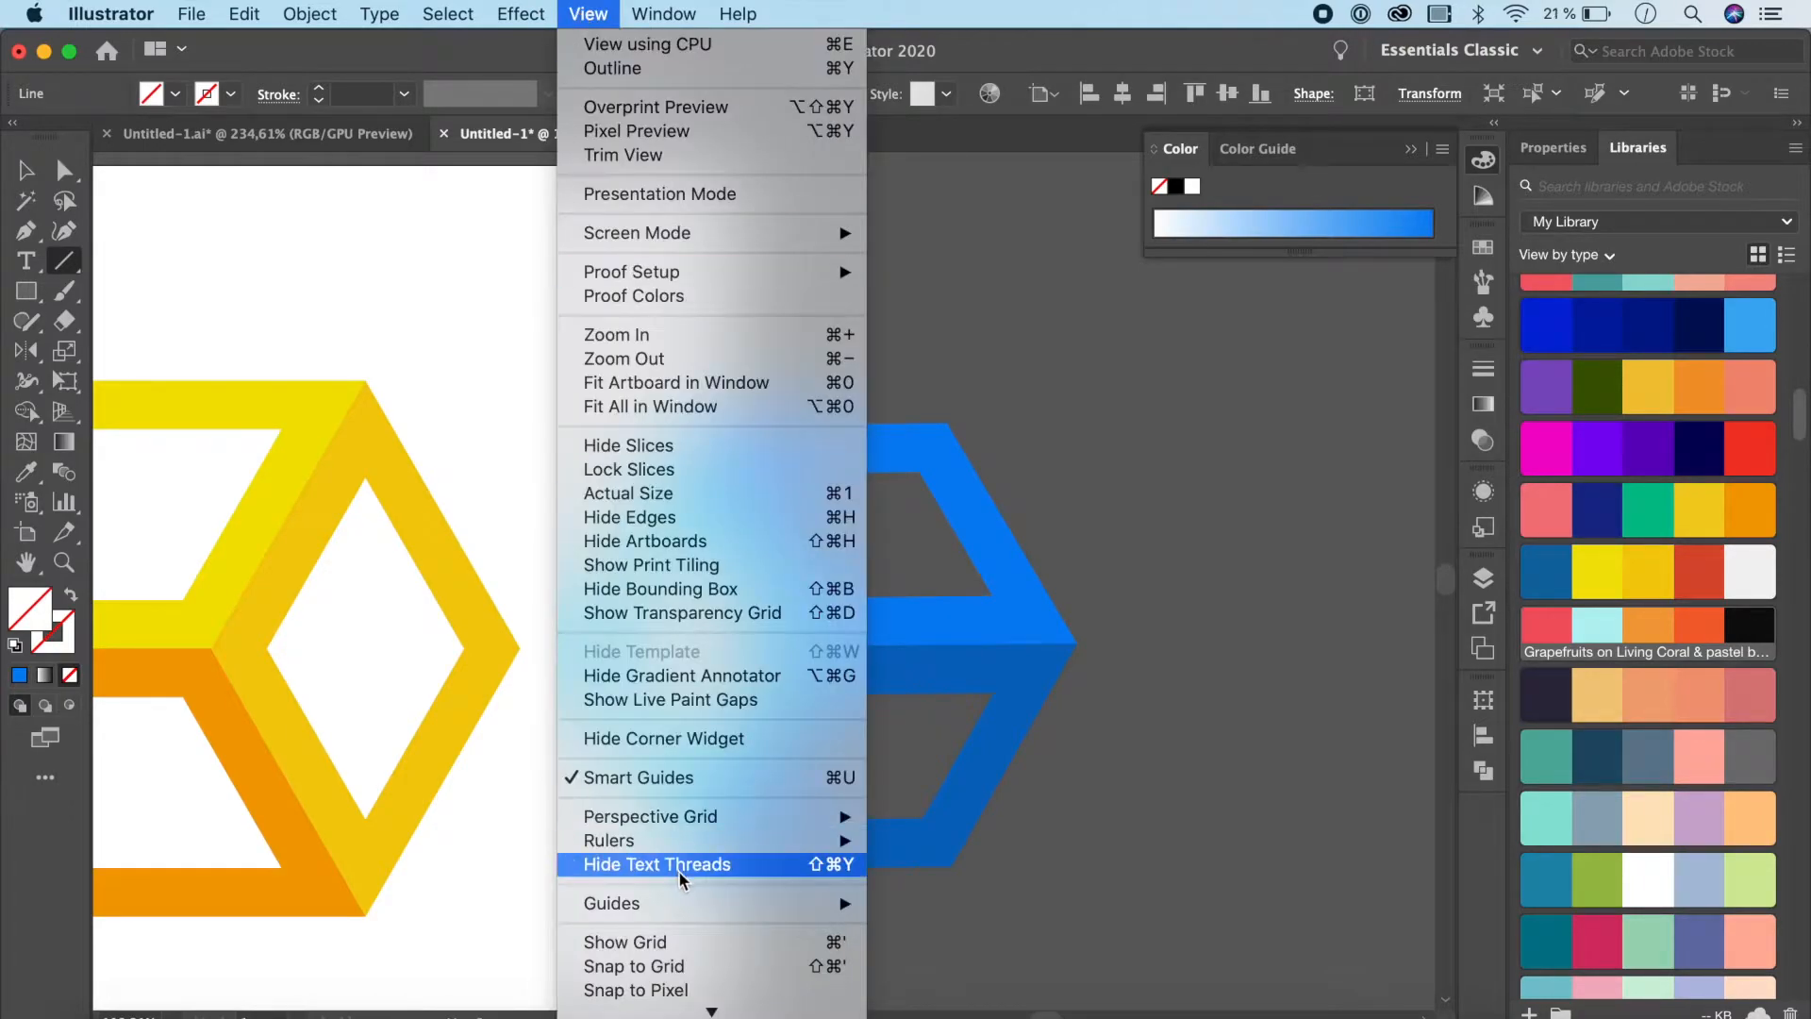
{"action": "left_click", "coordinate": [1072, 783]}
{"action": "left_click_drag", "start_coordinate": [694, 772], "coordinate": [695, 867]}
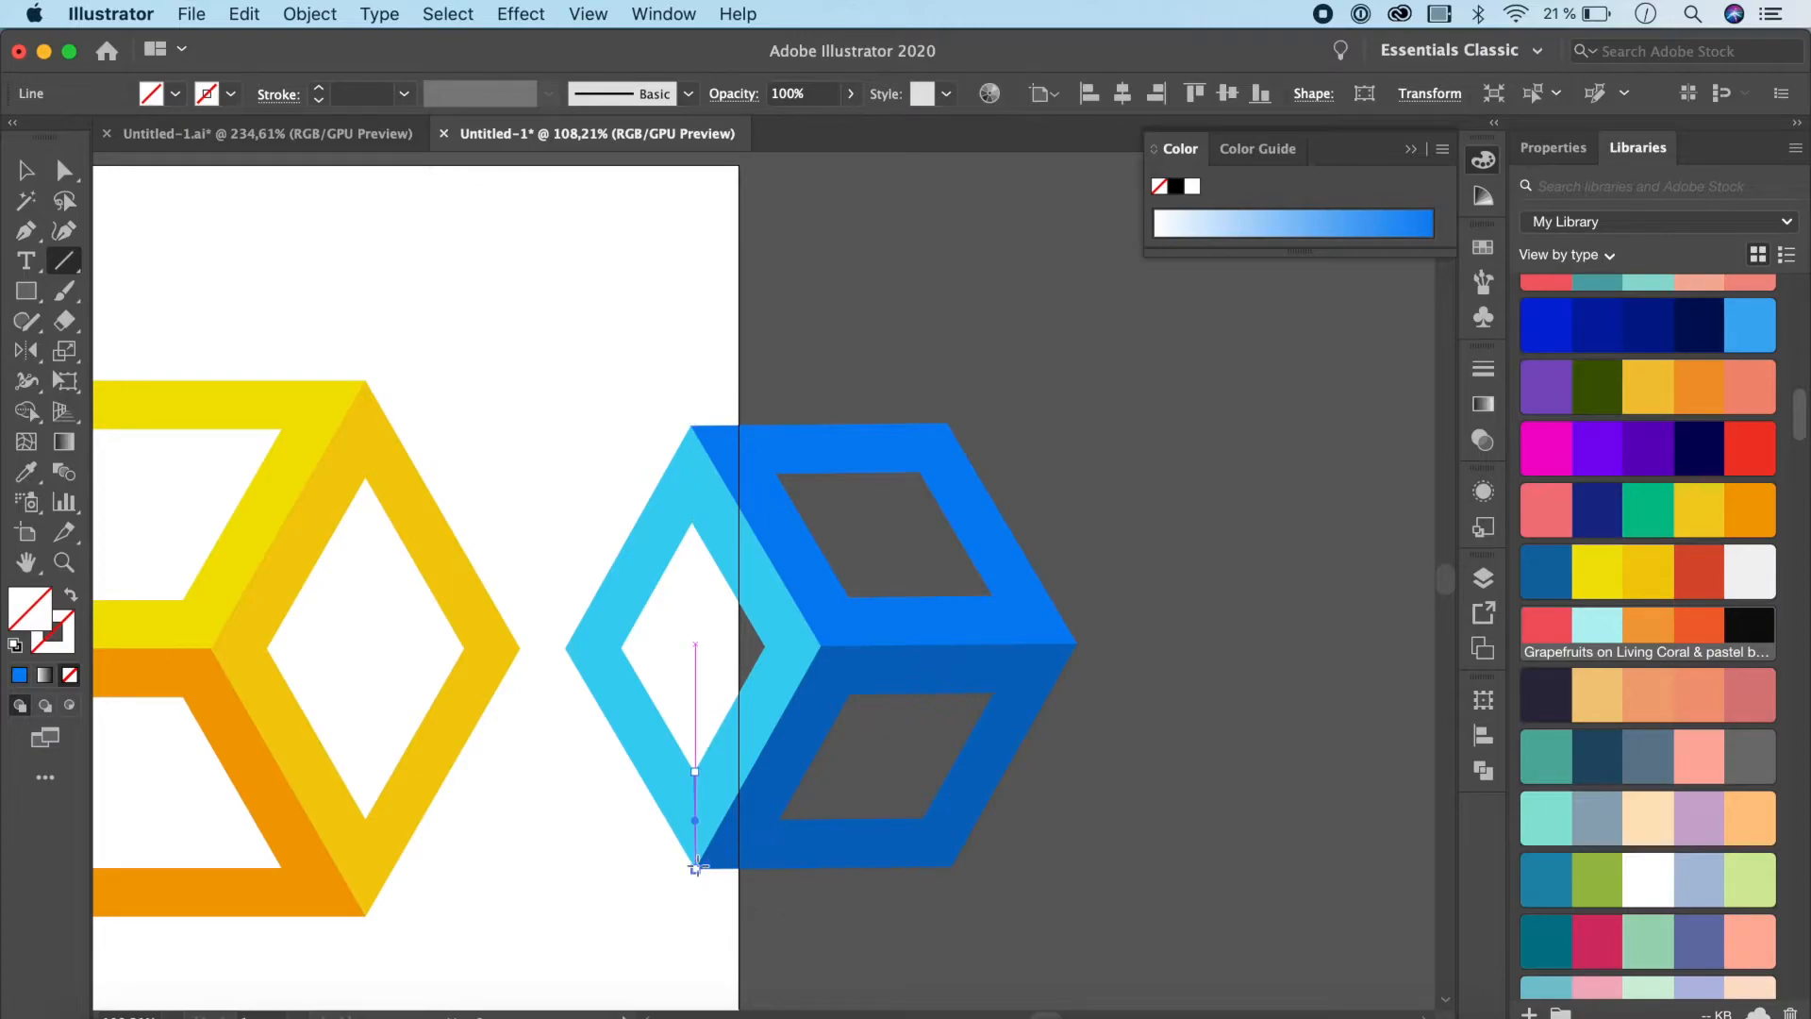
Select the medium blue face with its two corner lines and split it using Pathfinder Divide
{"action": "left_click", "coordinate": [27, 173]}
{"action": "left_click", "coordinate": [1076, 642]}
{"action": "left_click", "coordinate": [1134, 586]}
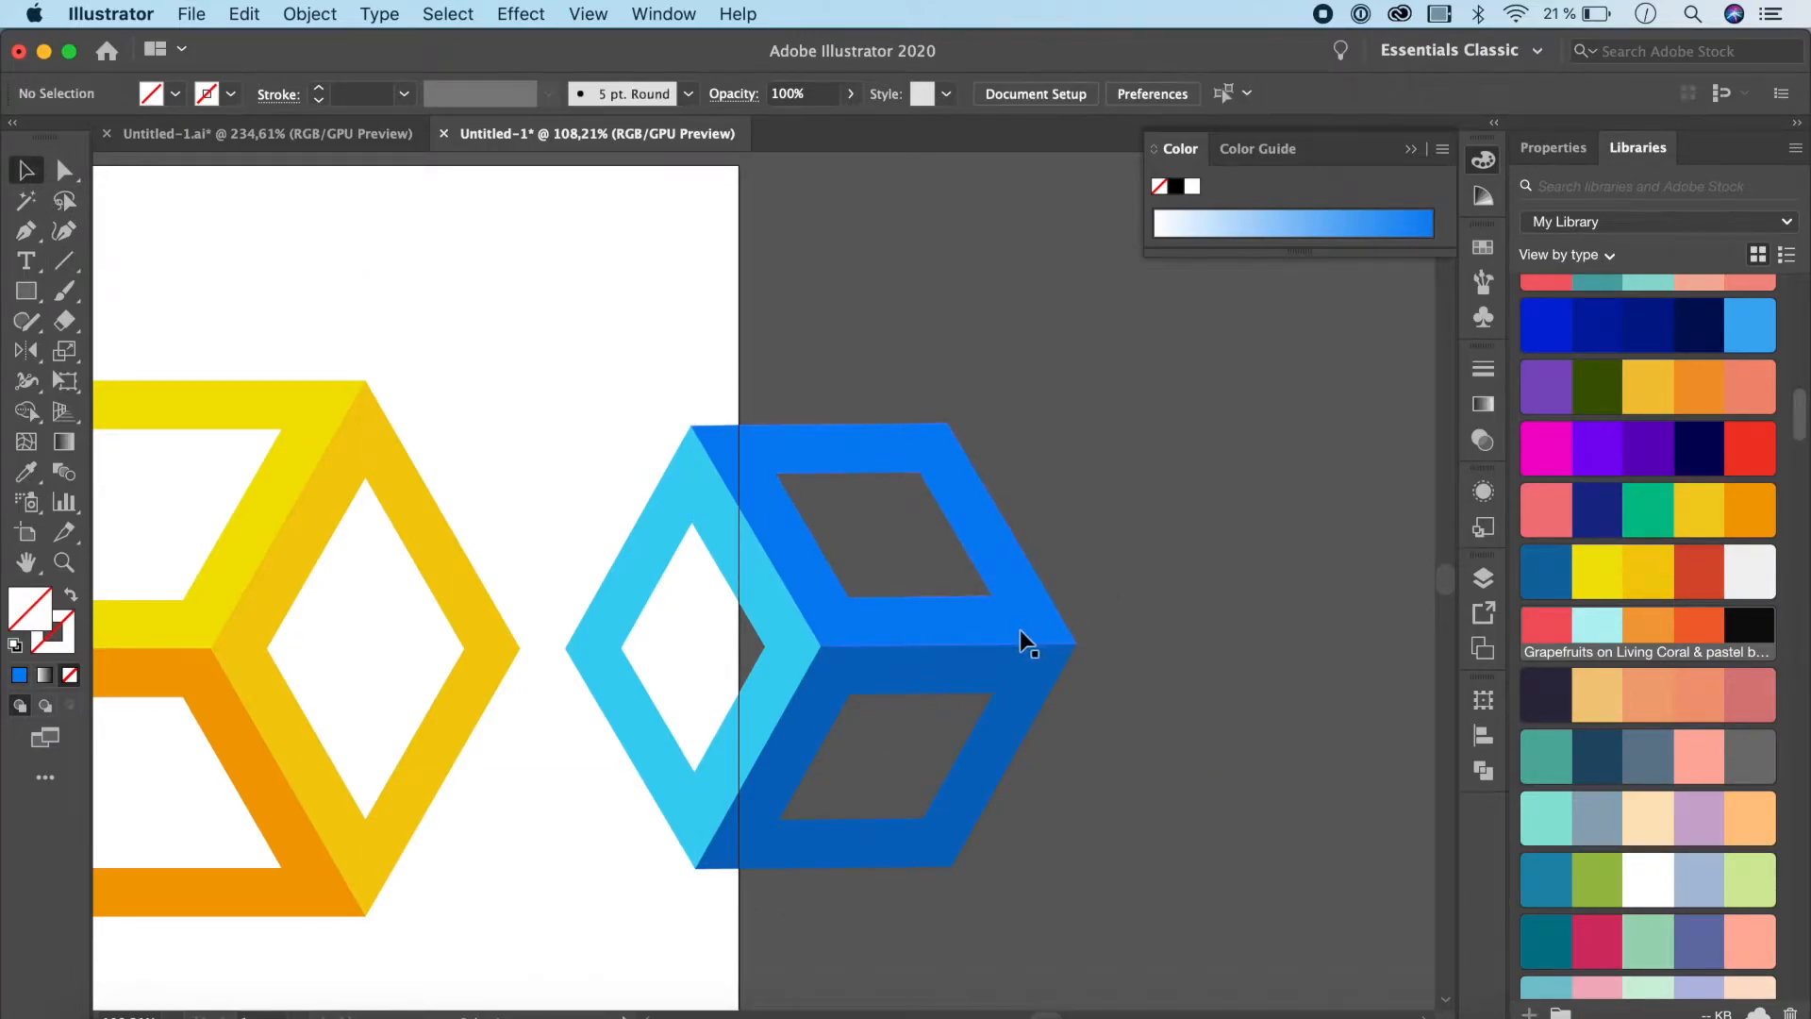
{"action": "left_click", "coordinate": [998, 619]}
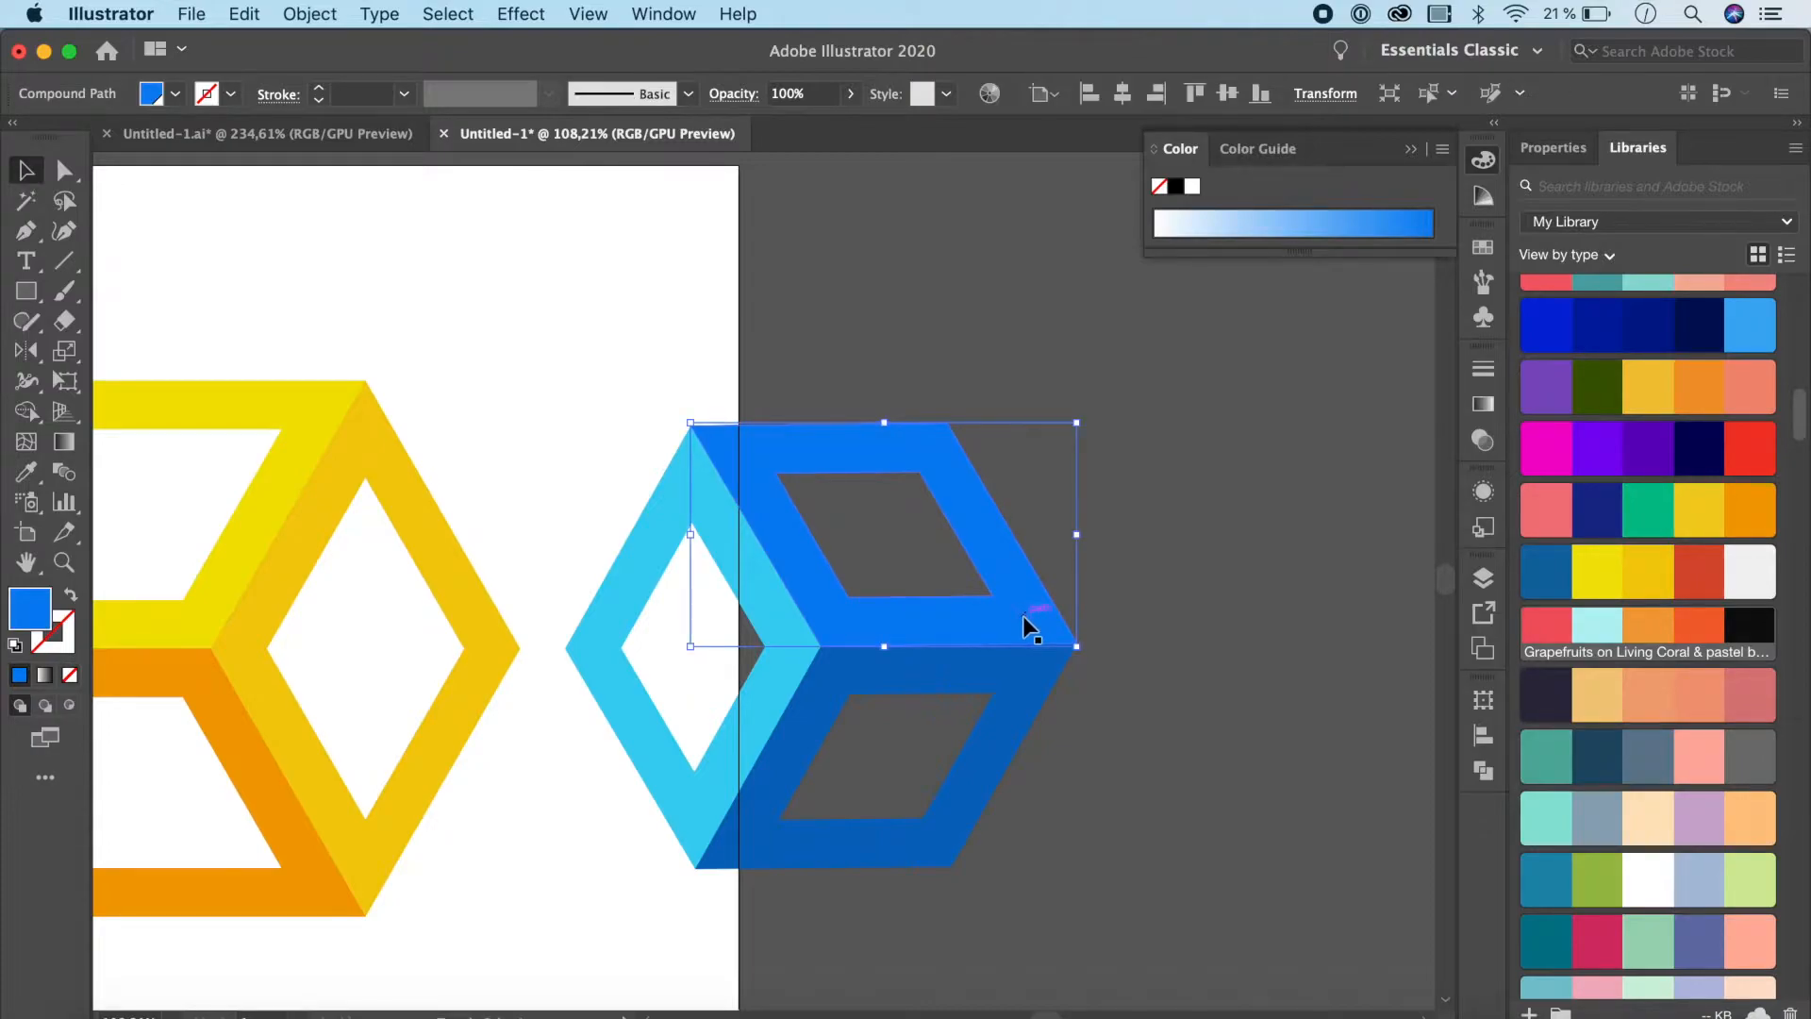
{"action": "left_click", "coordinate": [985, 587], "text": "shift"}
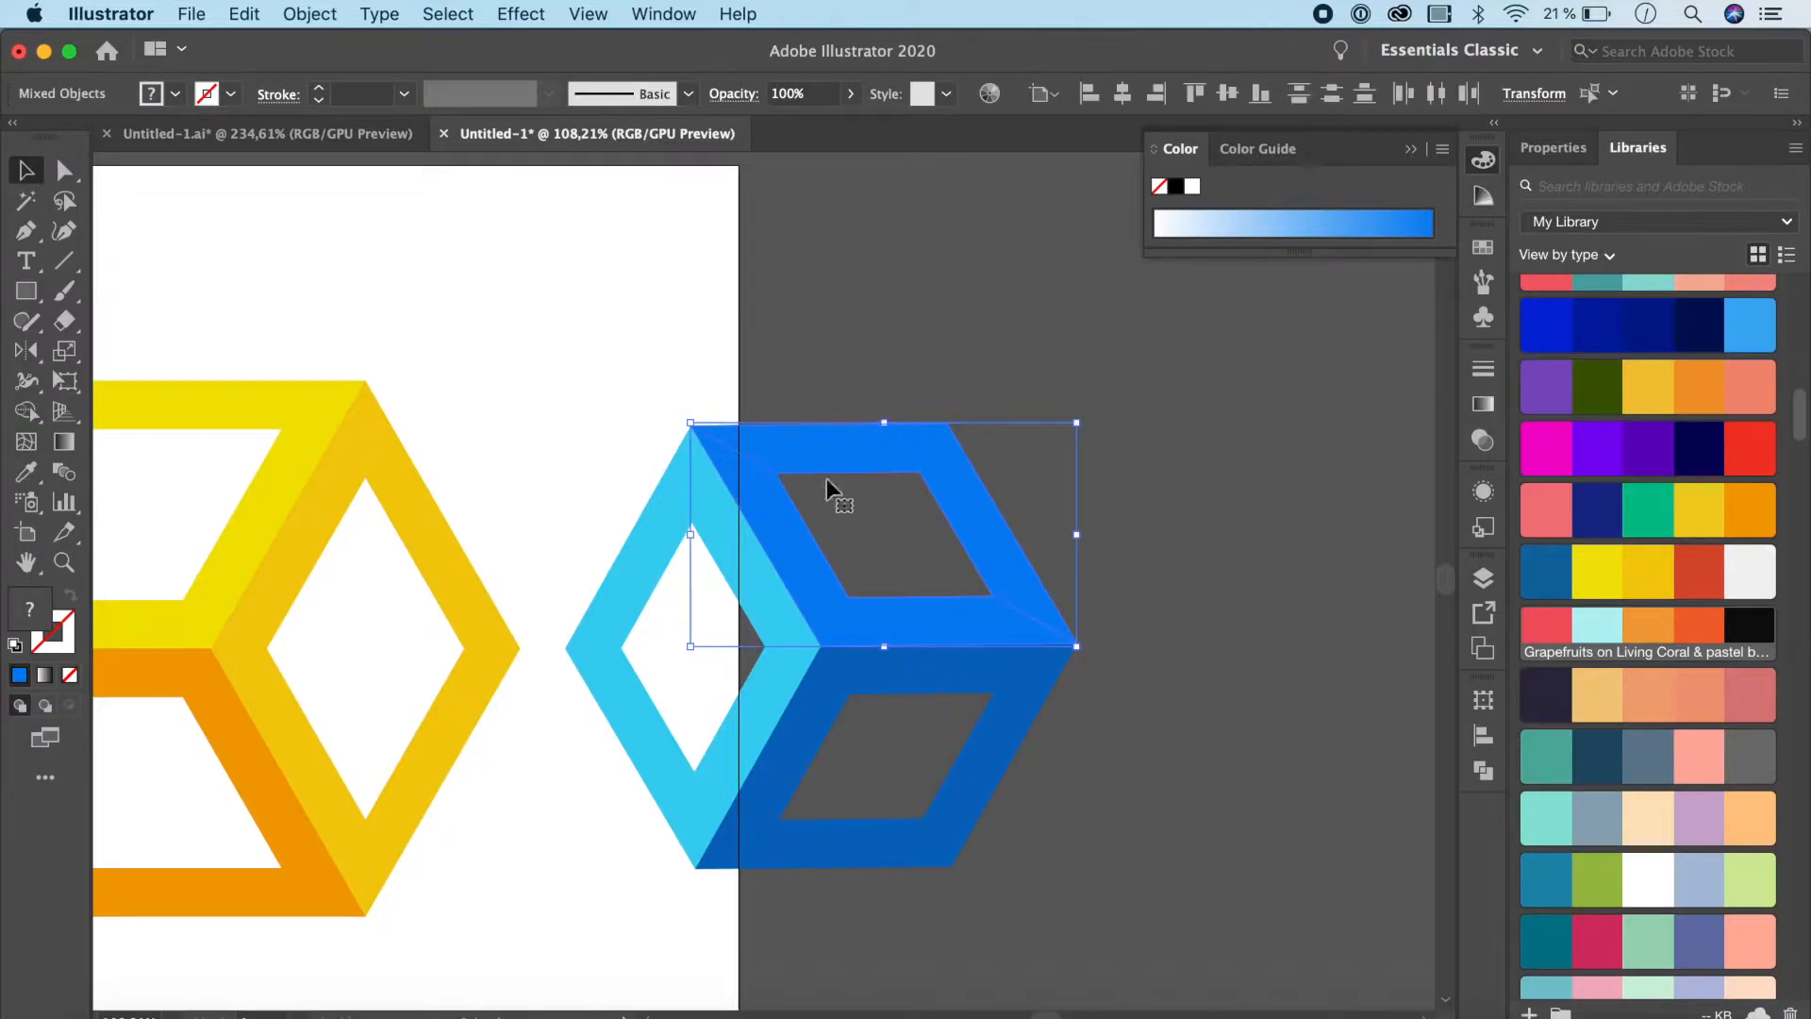
{"action": "left_click", "coordinate": [1483, 367]}
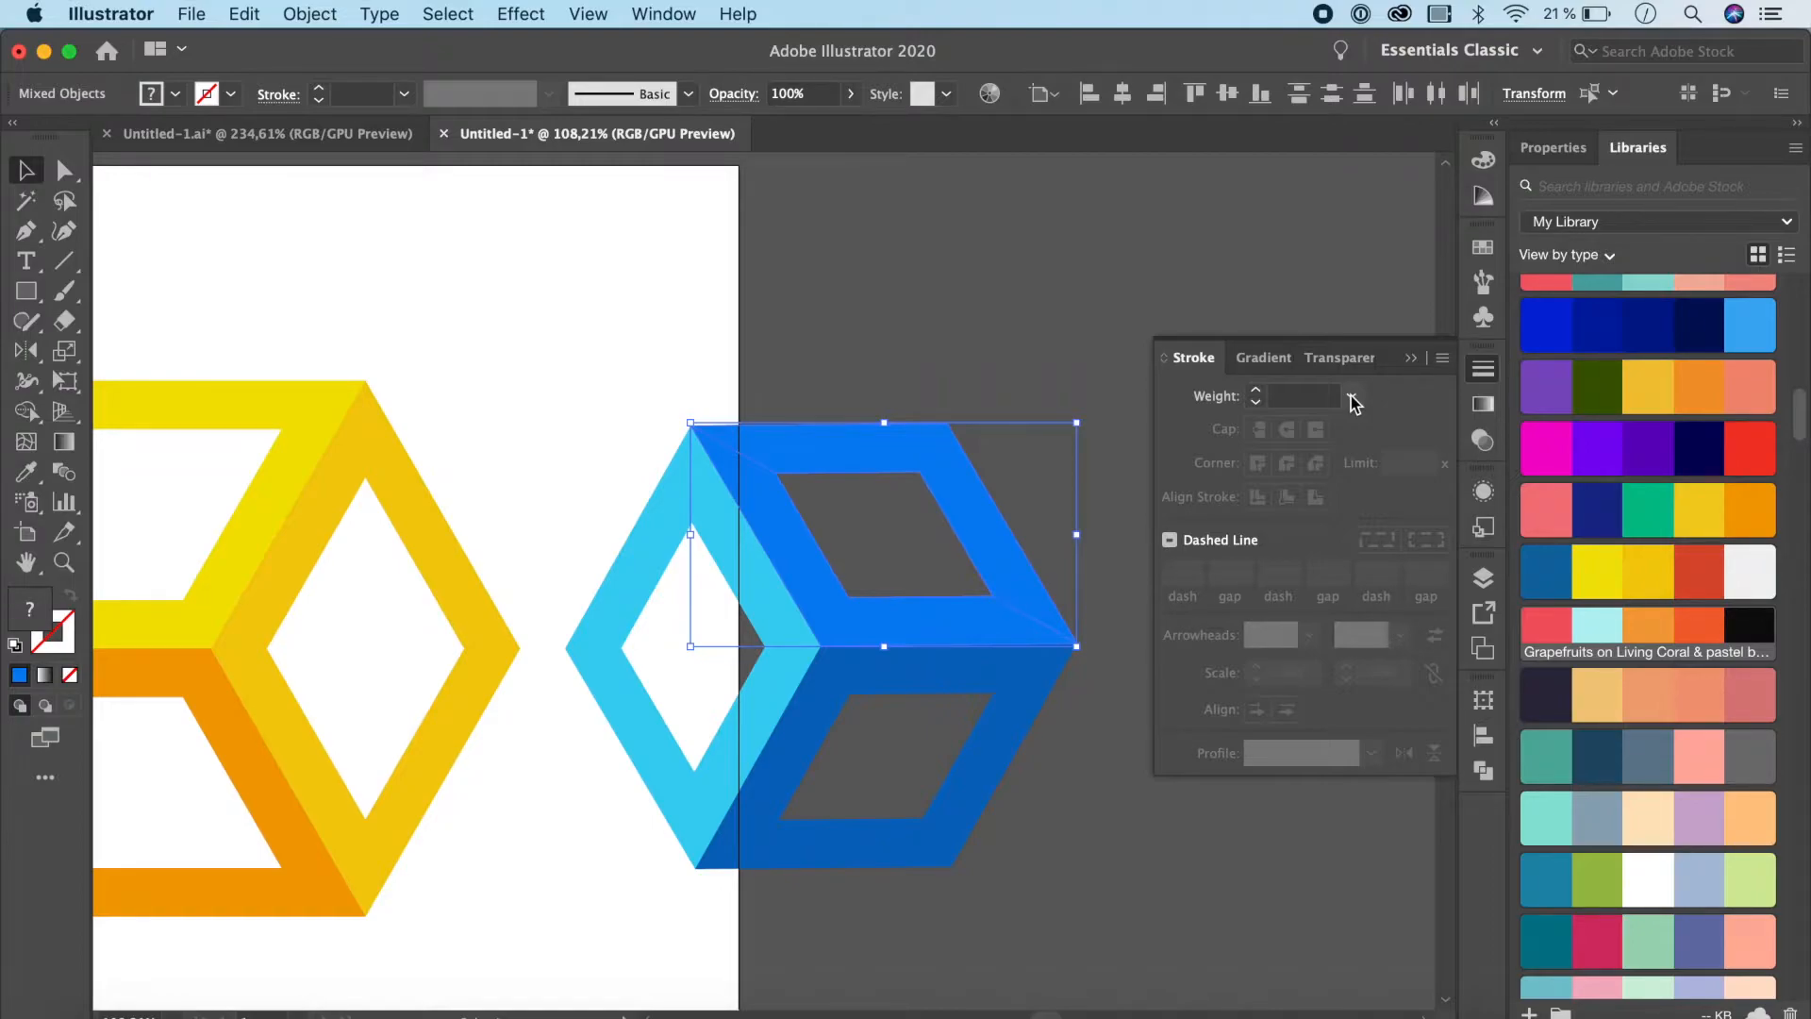
{"action": "left_click", "coordinate": [1410, 358]}
{"action": "left_click", "coordinate": [1483, 770]}
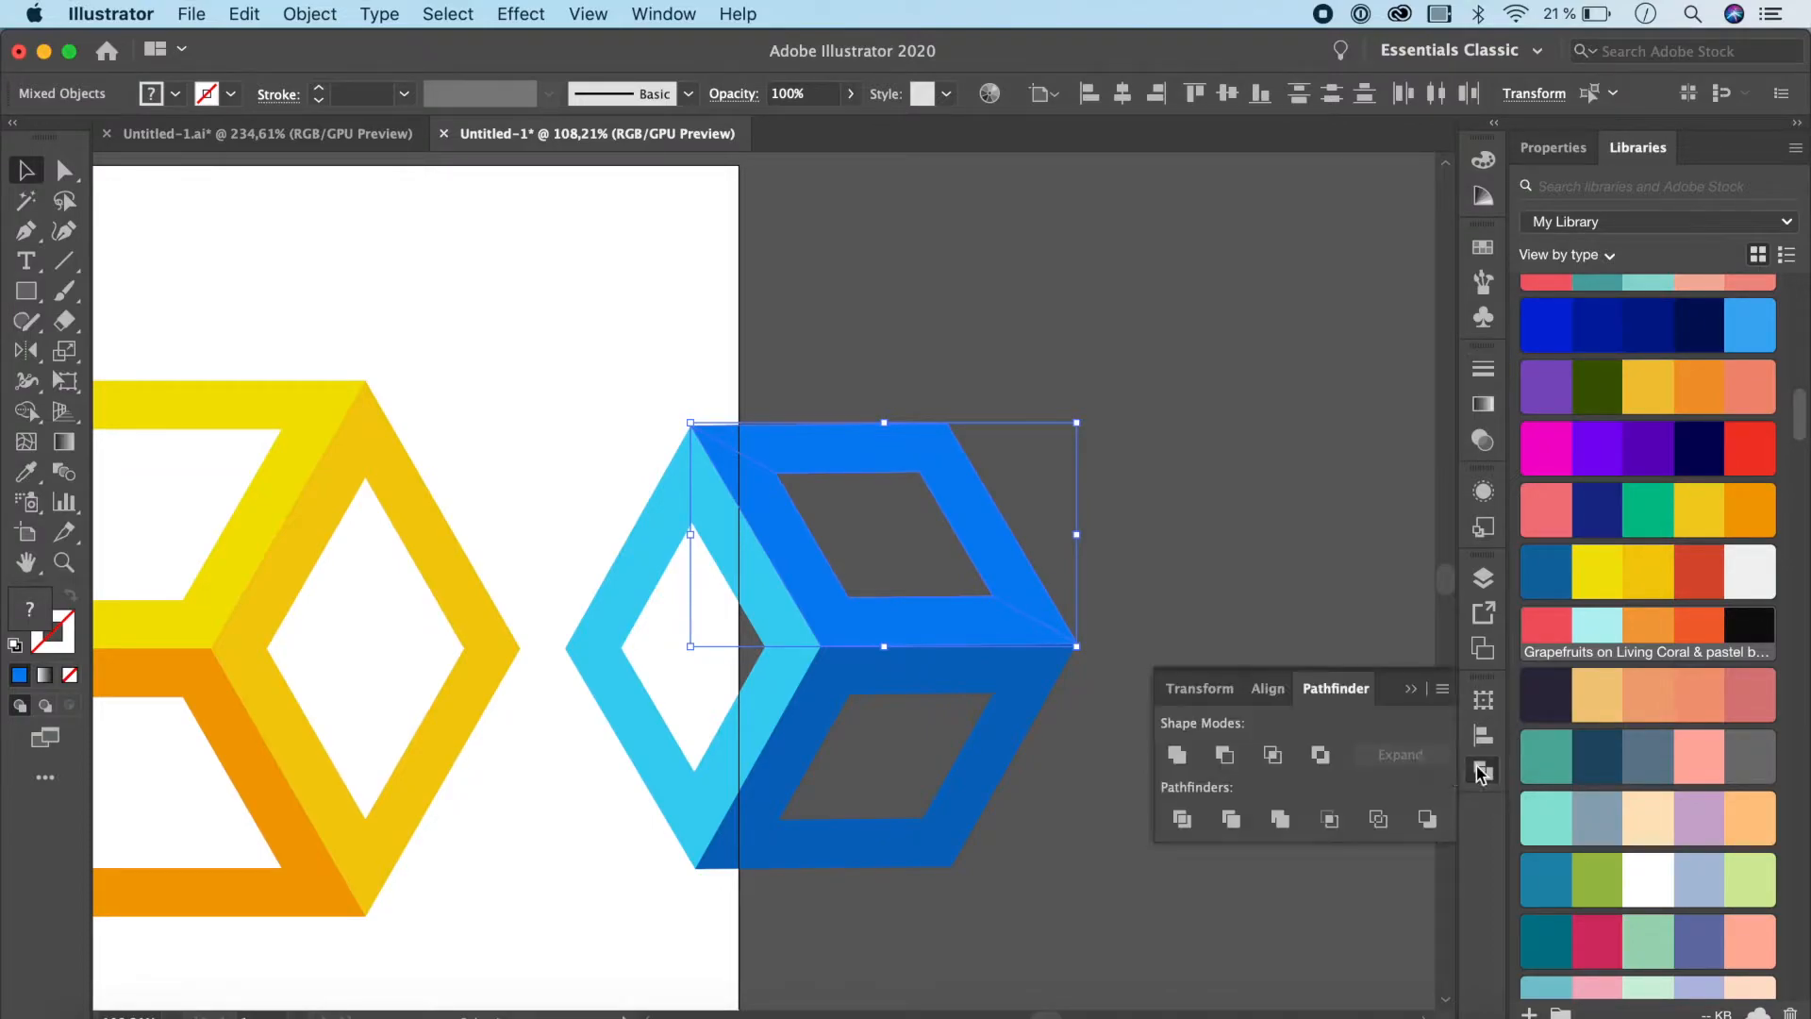
{"action": "left_click", "coordinate": [663, 13]}
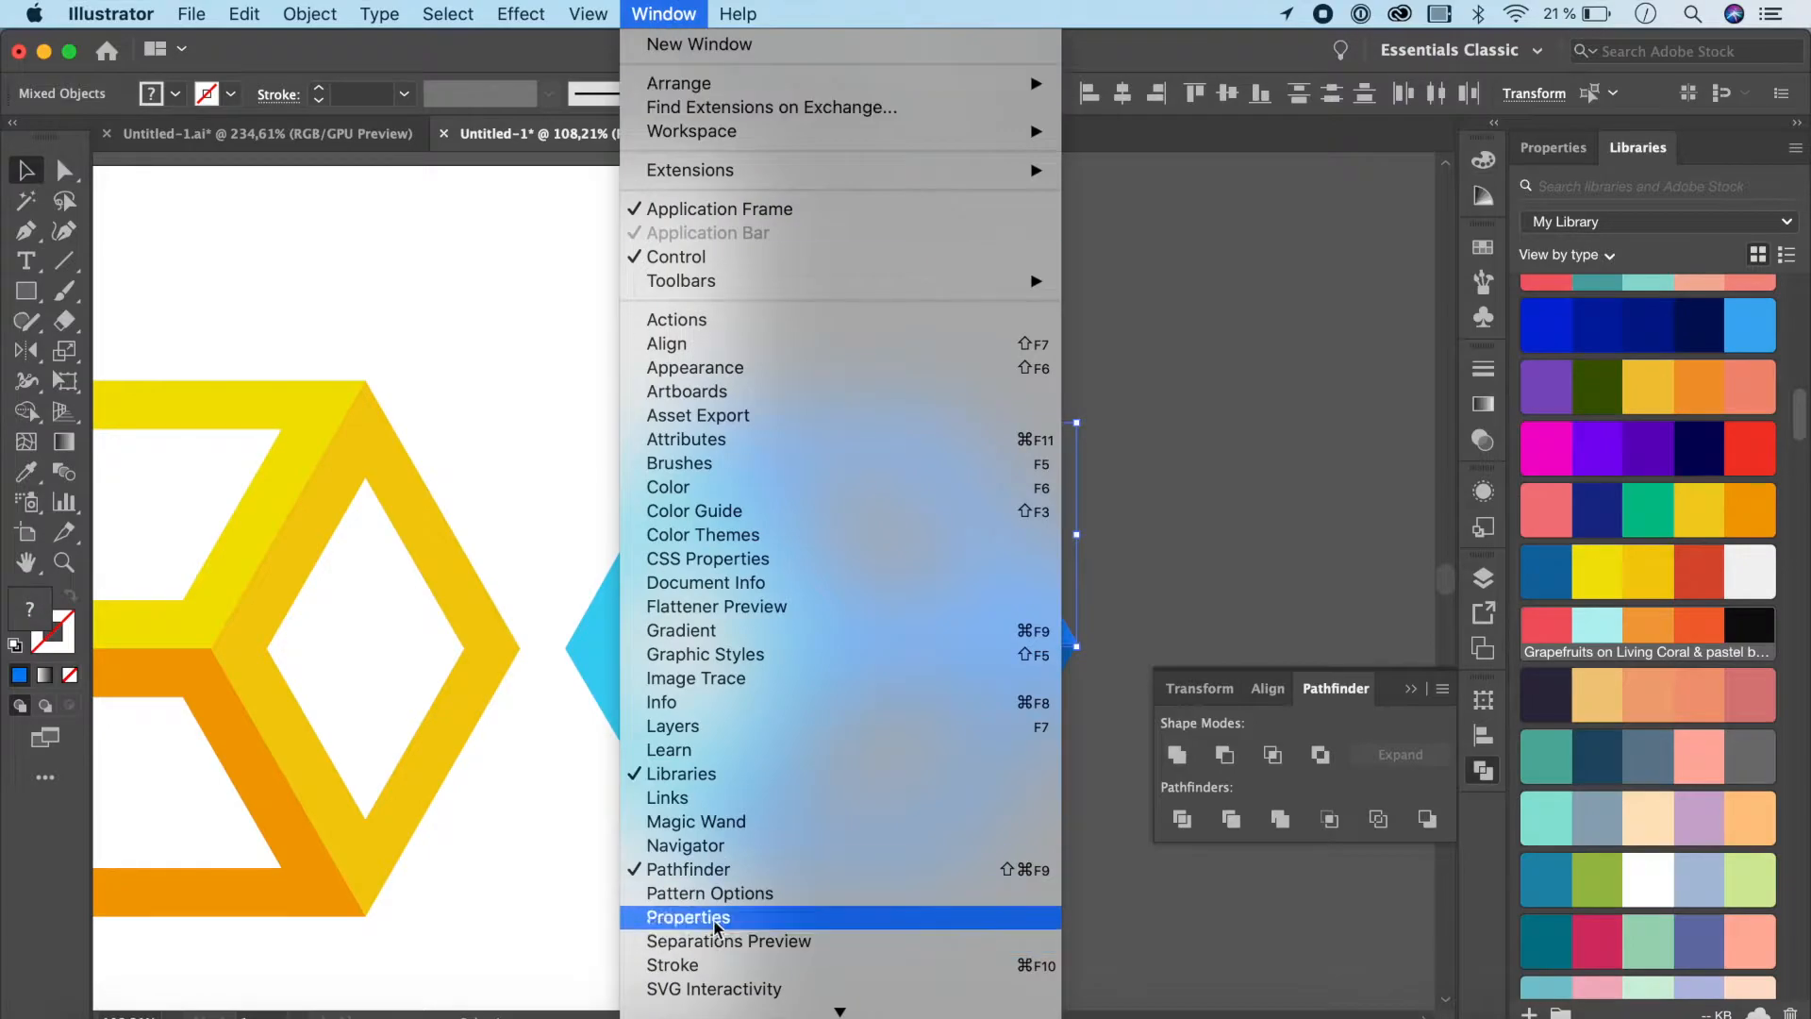
{"action": "left_click", "coordinate": [1191, 998]}
{"action": "left_click", "coordinate": [1181, 819]}
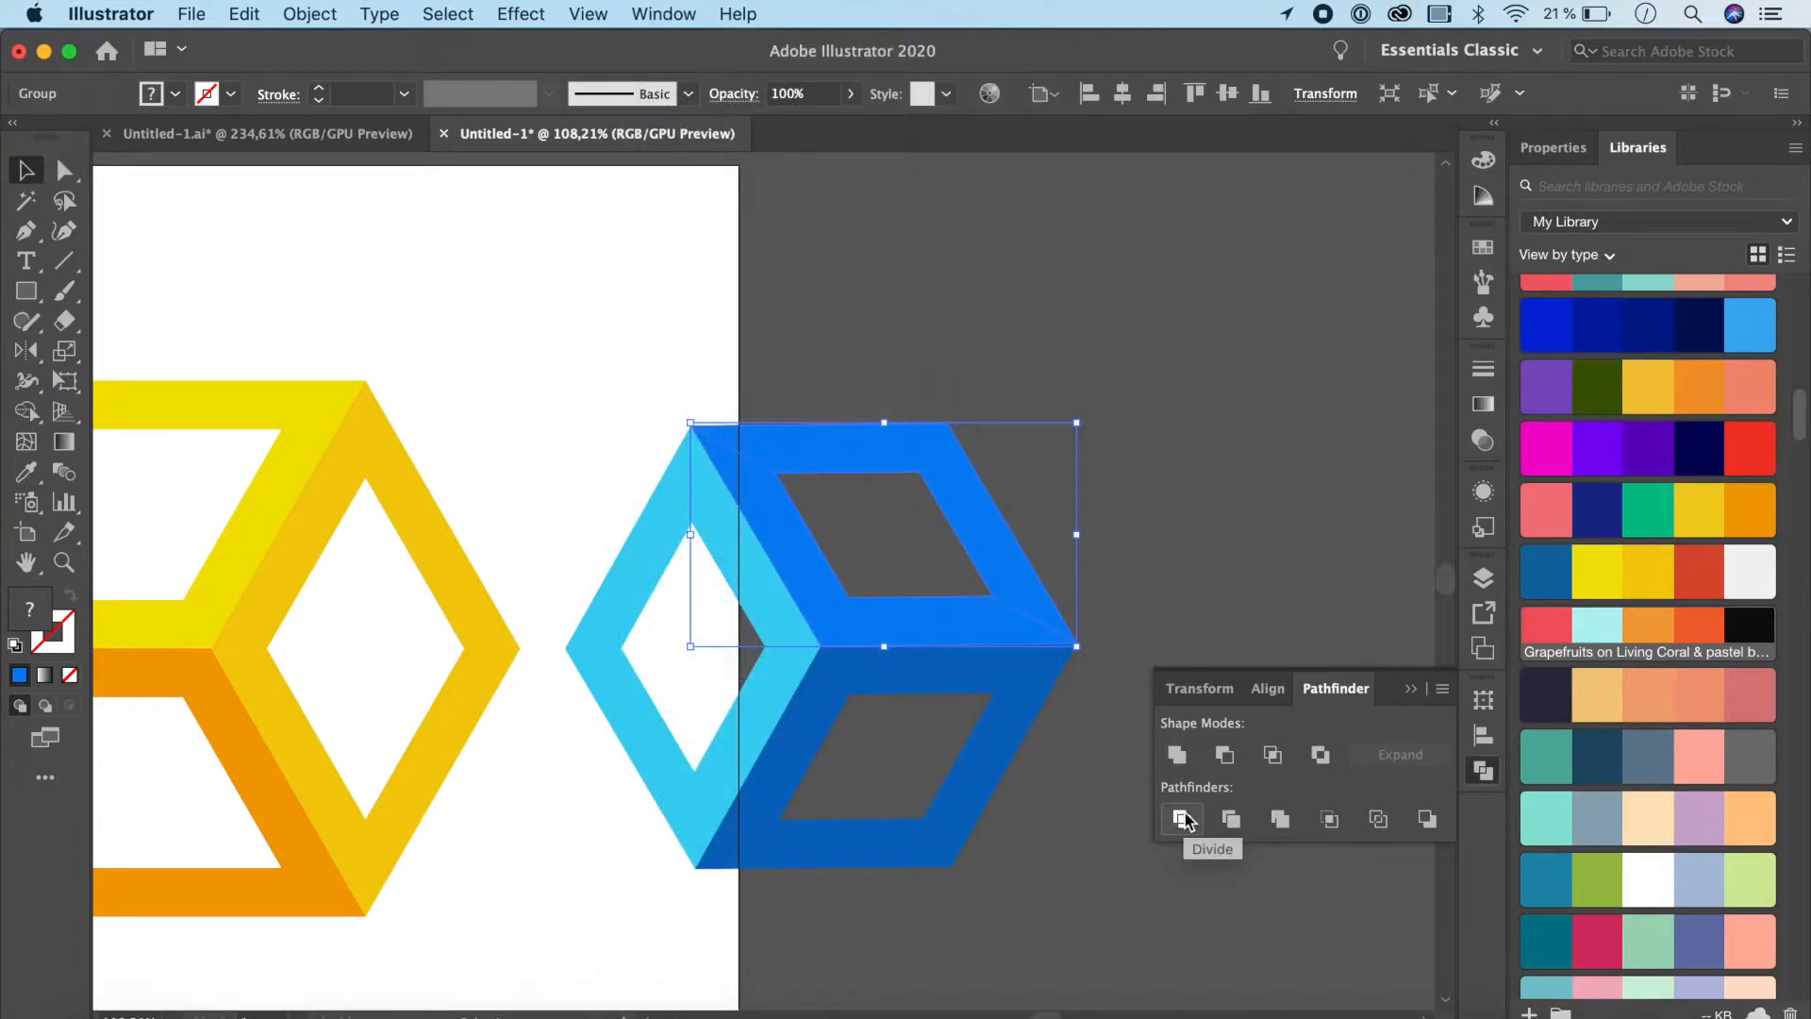
{"action": "left_click", "coordinate": [1197, 583]}
{"action": "left_click", "coordinate": [1033, 581]}
Split the dark blue face along its two corner lines with Pathfinder Divide
{"action": "left_click", "coordinate": [1004, 743]}
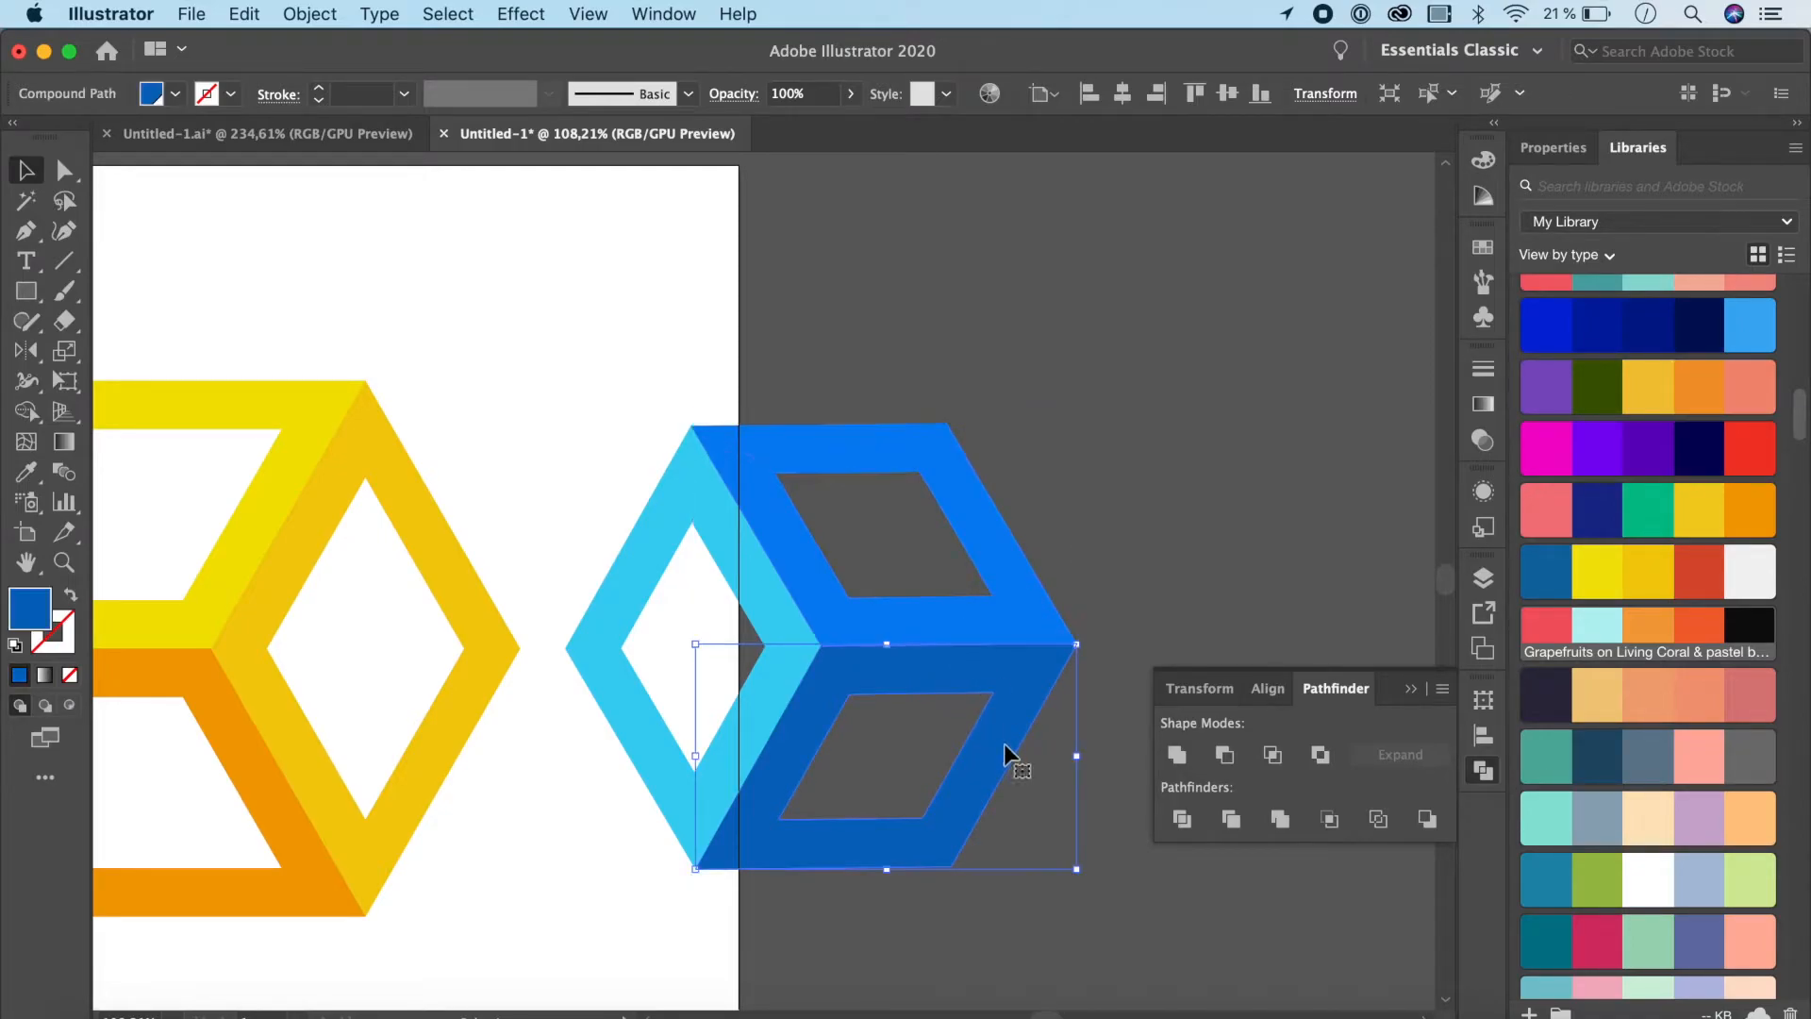
{"action": "left_click", "coordinate": [1019, 677], "text": "shift"}
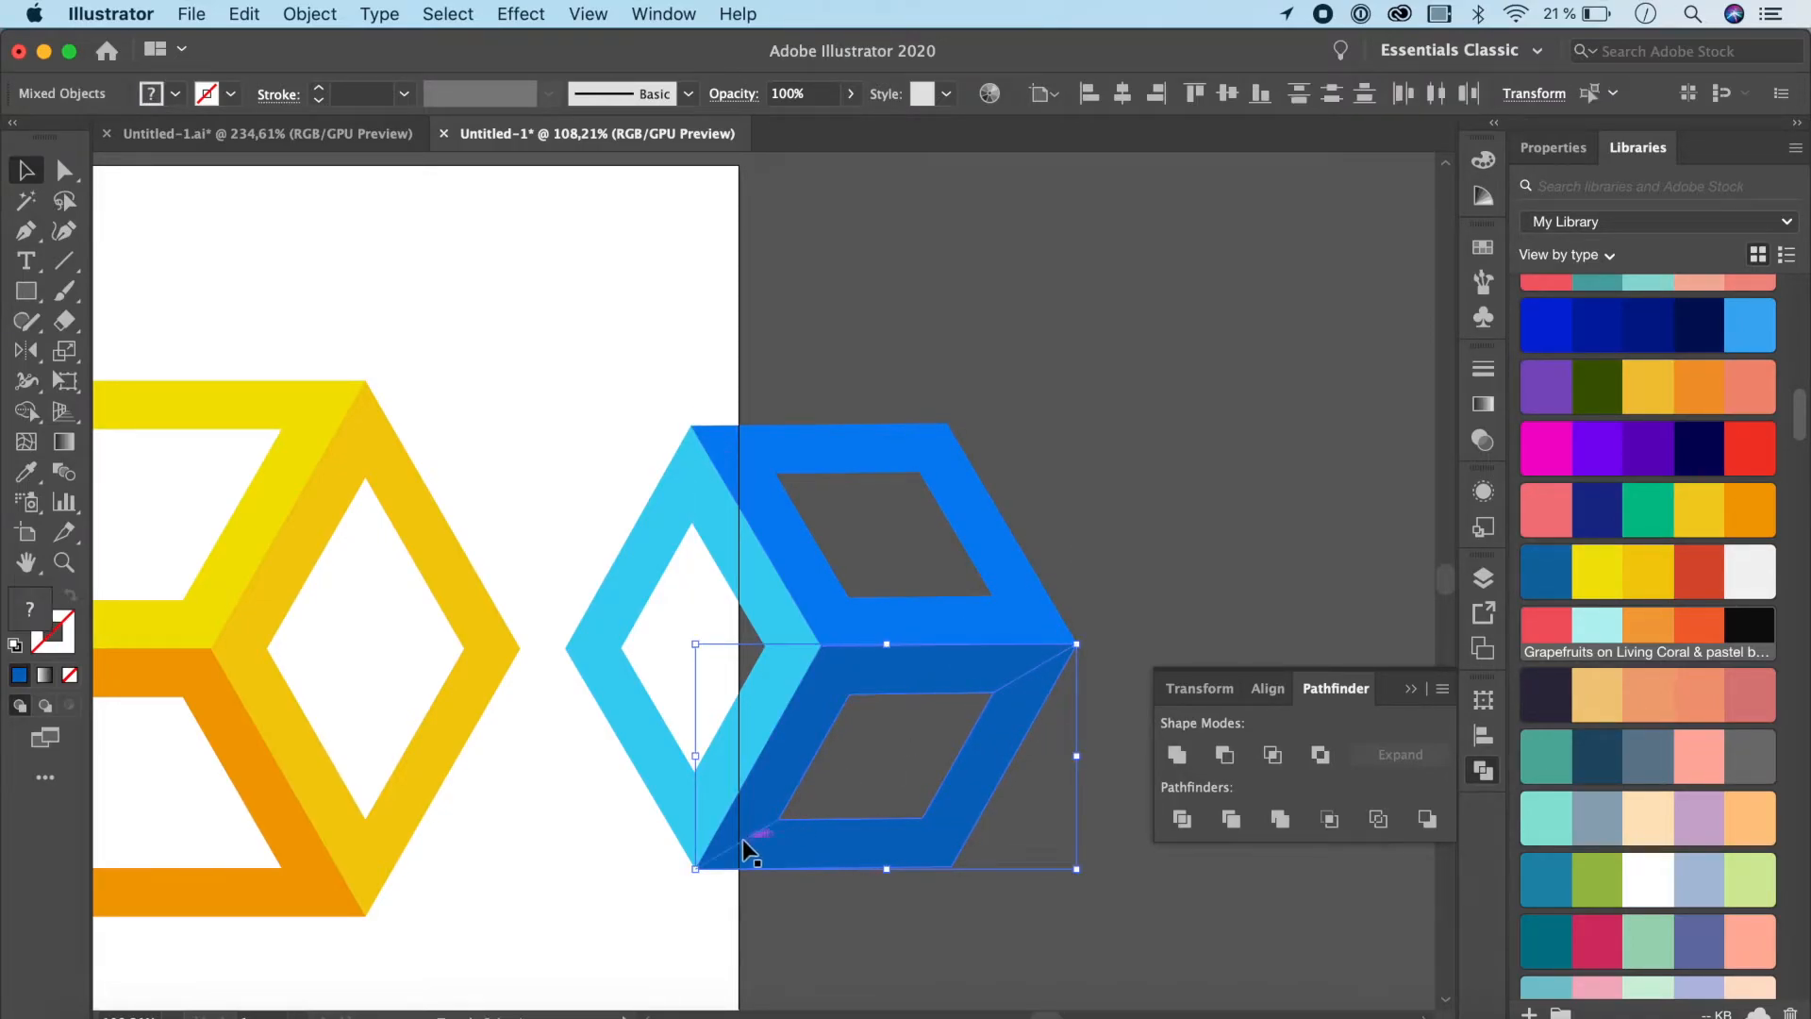
{"action": "left_click", "coordinate": [1181, 818]}
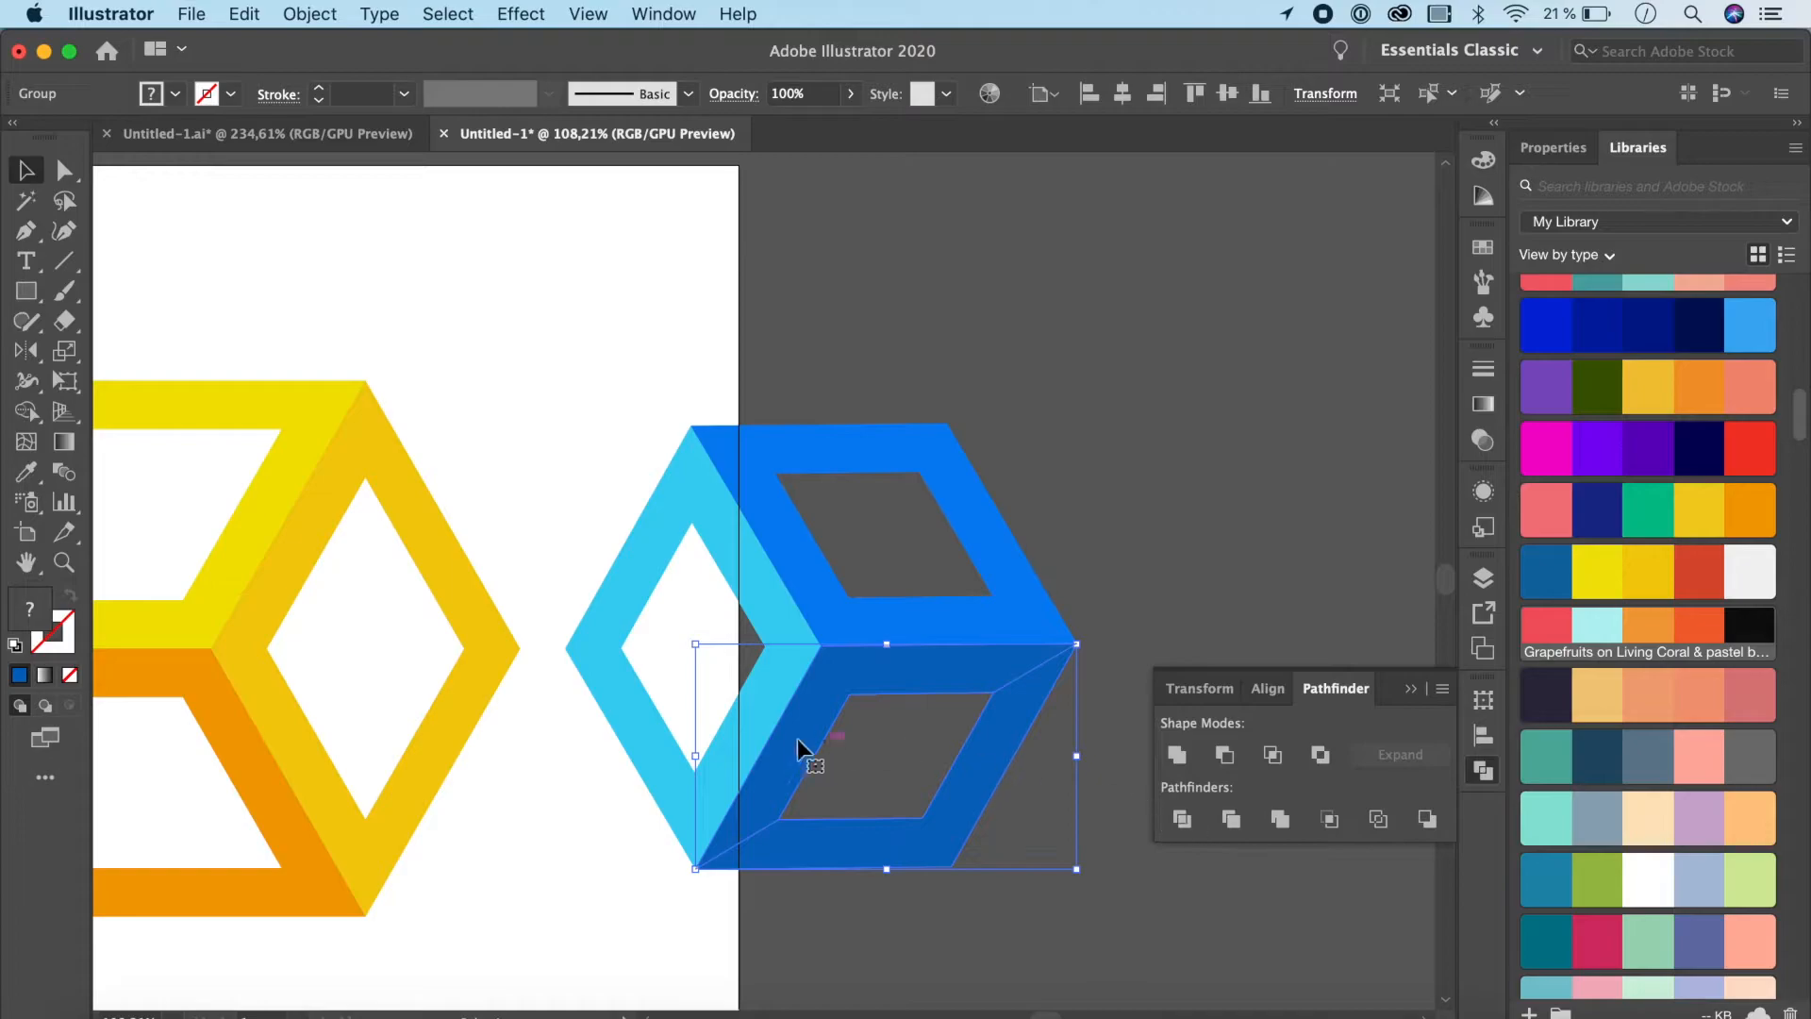
Divide the light blue face along its top and bottom corner lines with Pathfinder
{"action": "left_click", "coordinate": [709, 785]}
{"action": "left_click", "coordinate": [694, 800], "text": "shift"}
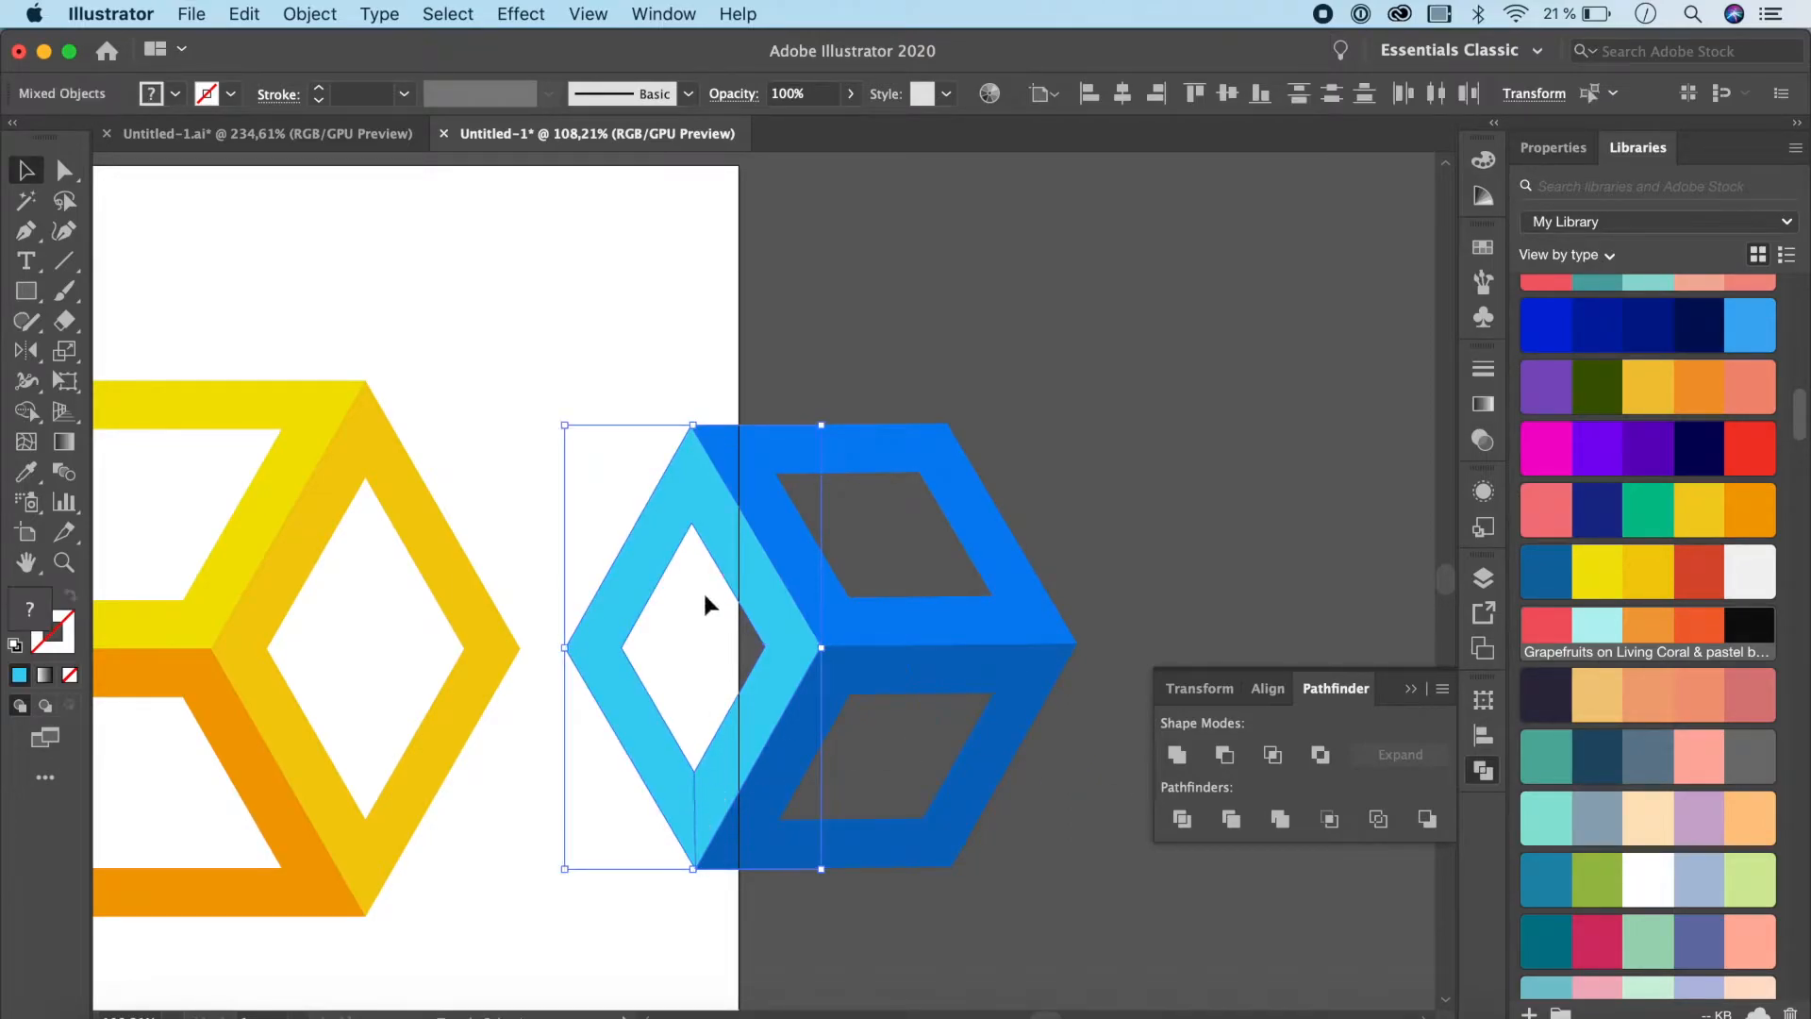
{"action": "left_click", "coordinate": [1181, 818]}
{"action": "left_click", "coordinate": [1073, 955]}
Ungroup the divided pieces of all three blue faces so that each piece is independent
{"action": "left_click", "coordinate": [1022, 597]}
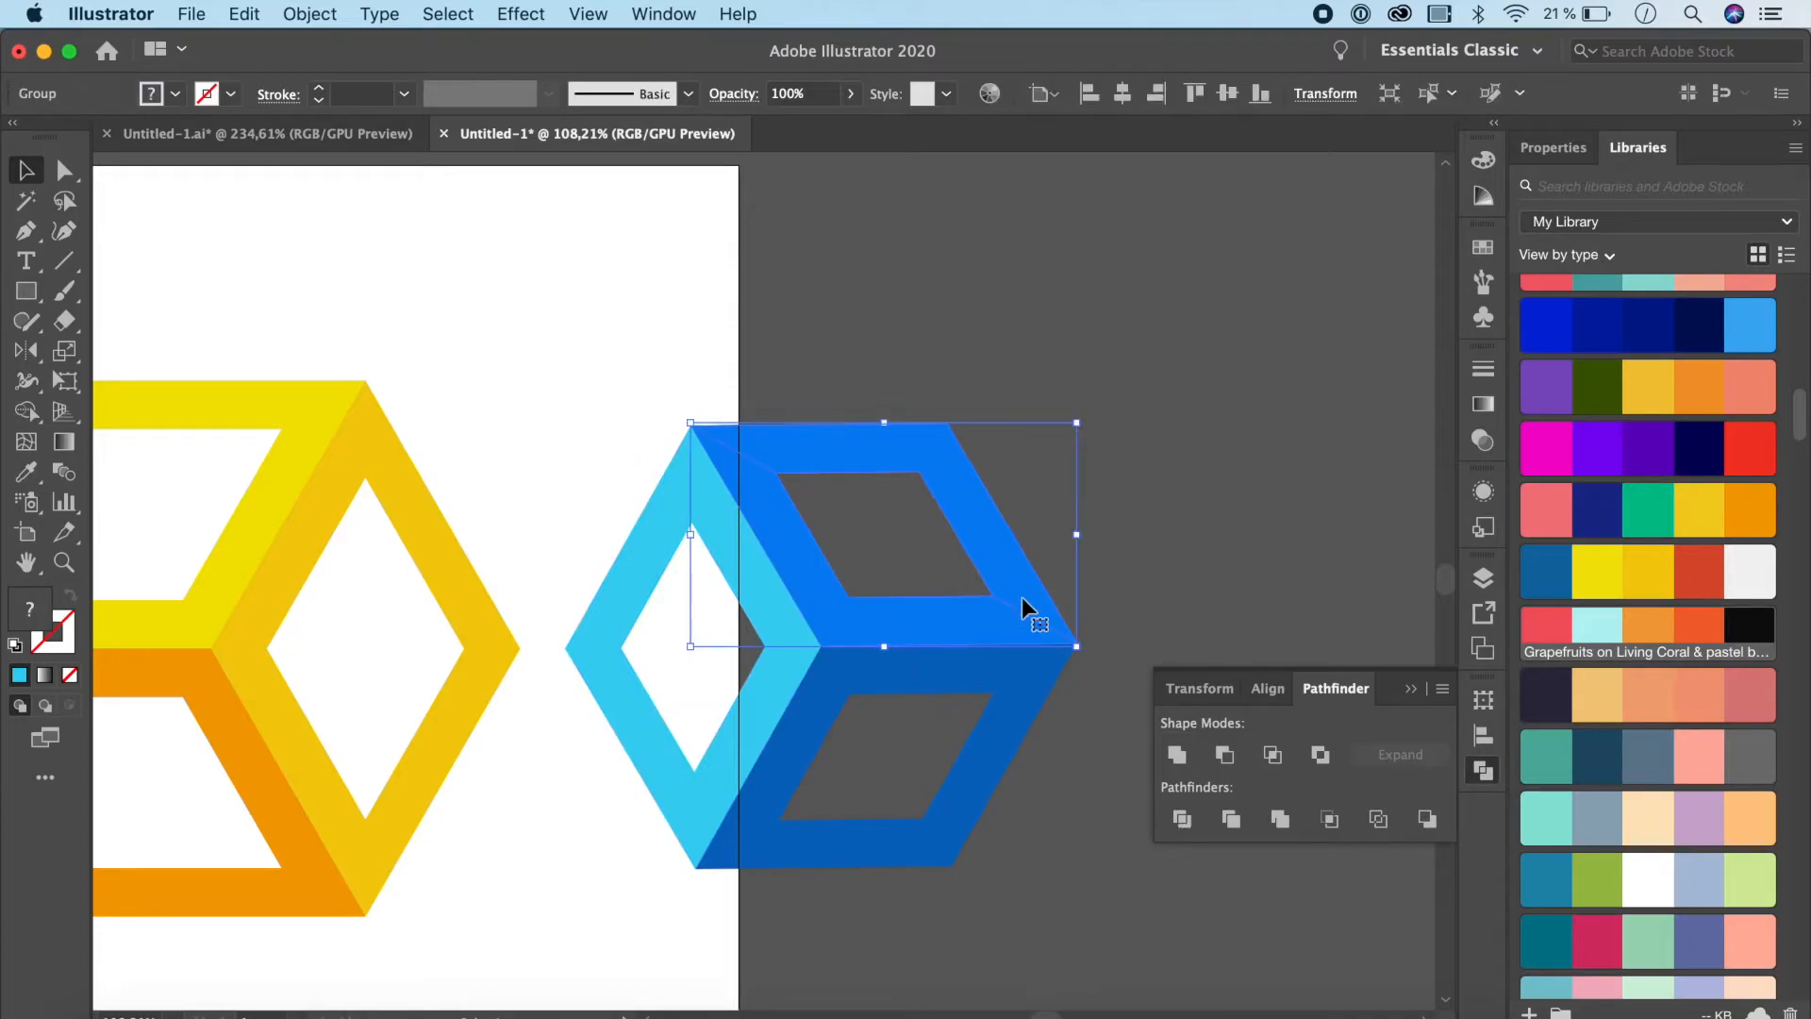
{"action": "left_click_drag", "start_coordinate": [821, 921], "coordinate": [681, 911]}
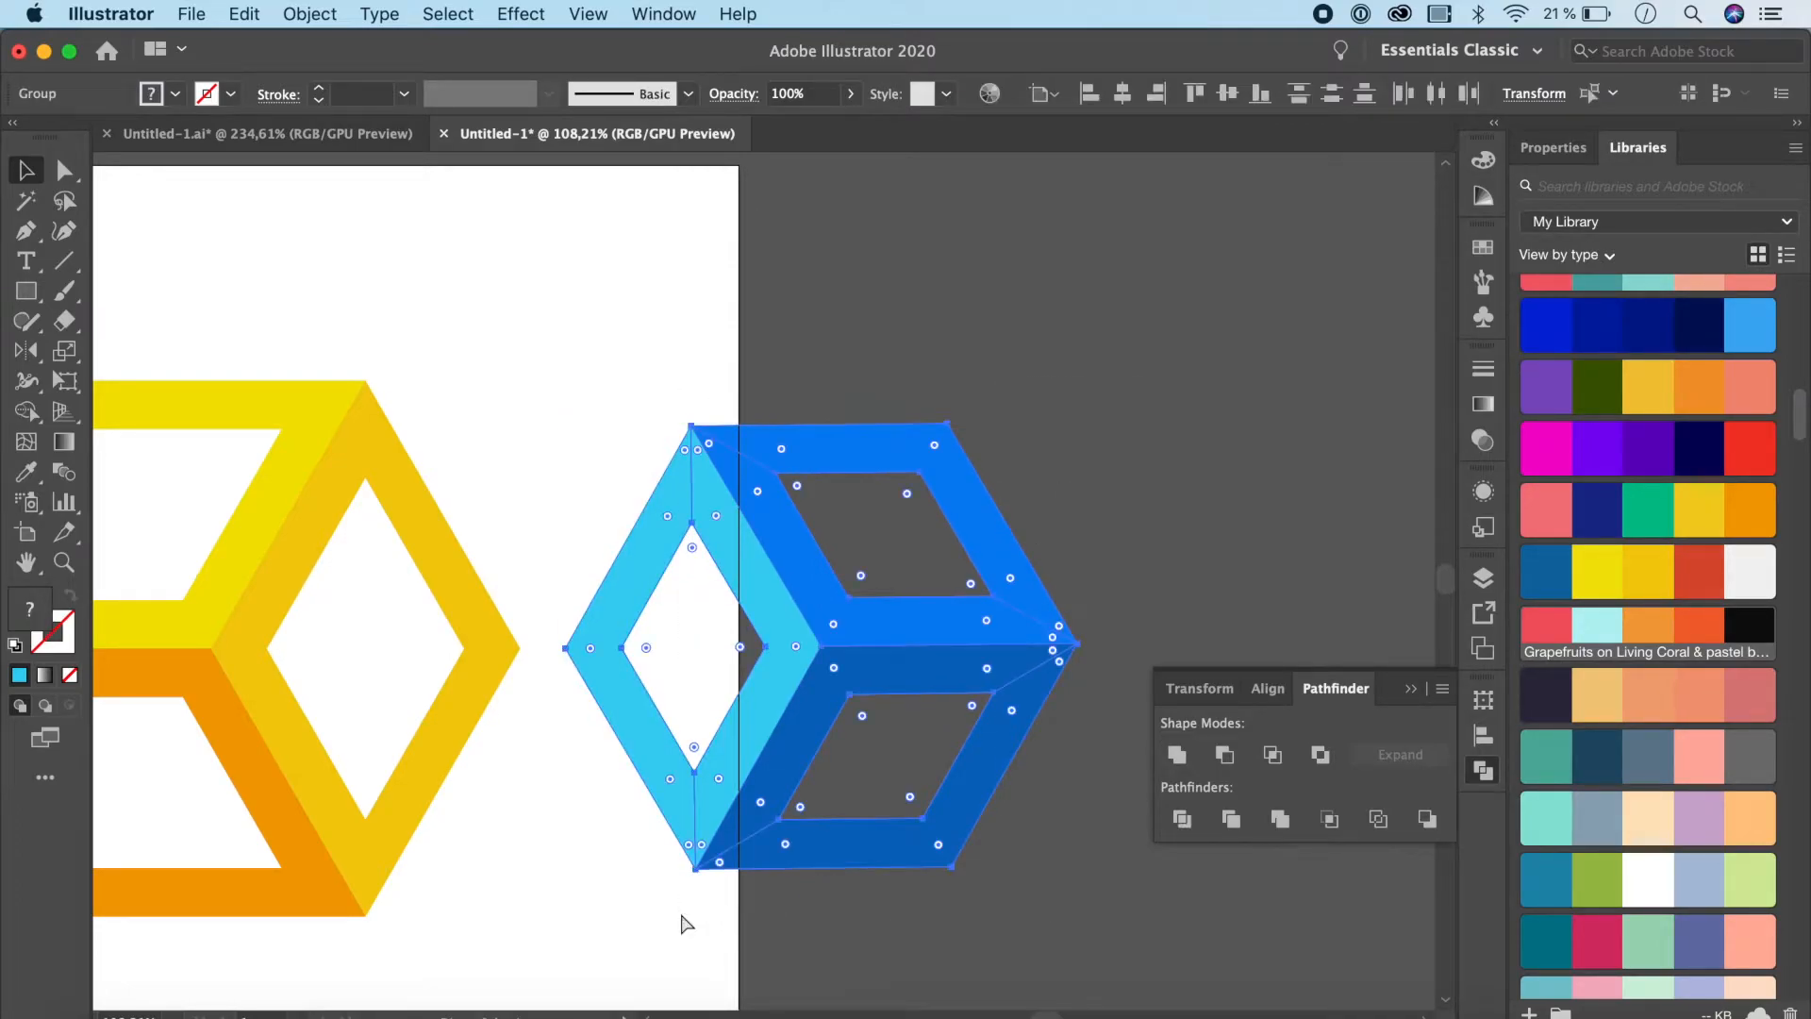
{"action": "left_click", "coordinate": [1162, 595]}
Test the split by moving the medium blue face's outer piece away from the cube, and undo the move
{"action": "left_click_drag", "start_coordinate": [1019, 568], "coordinate": [1090, 468]}
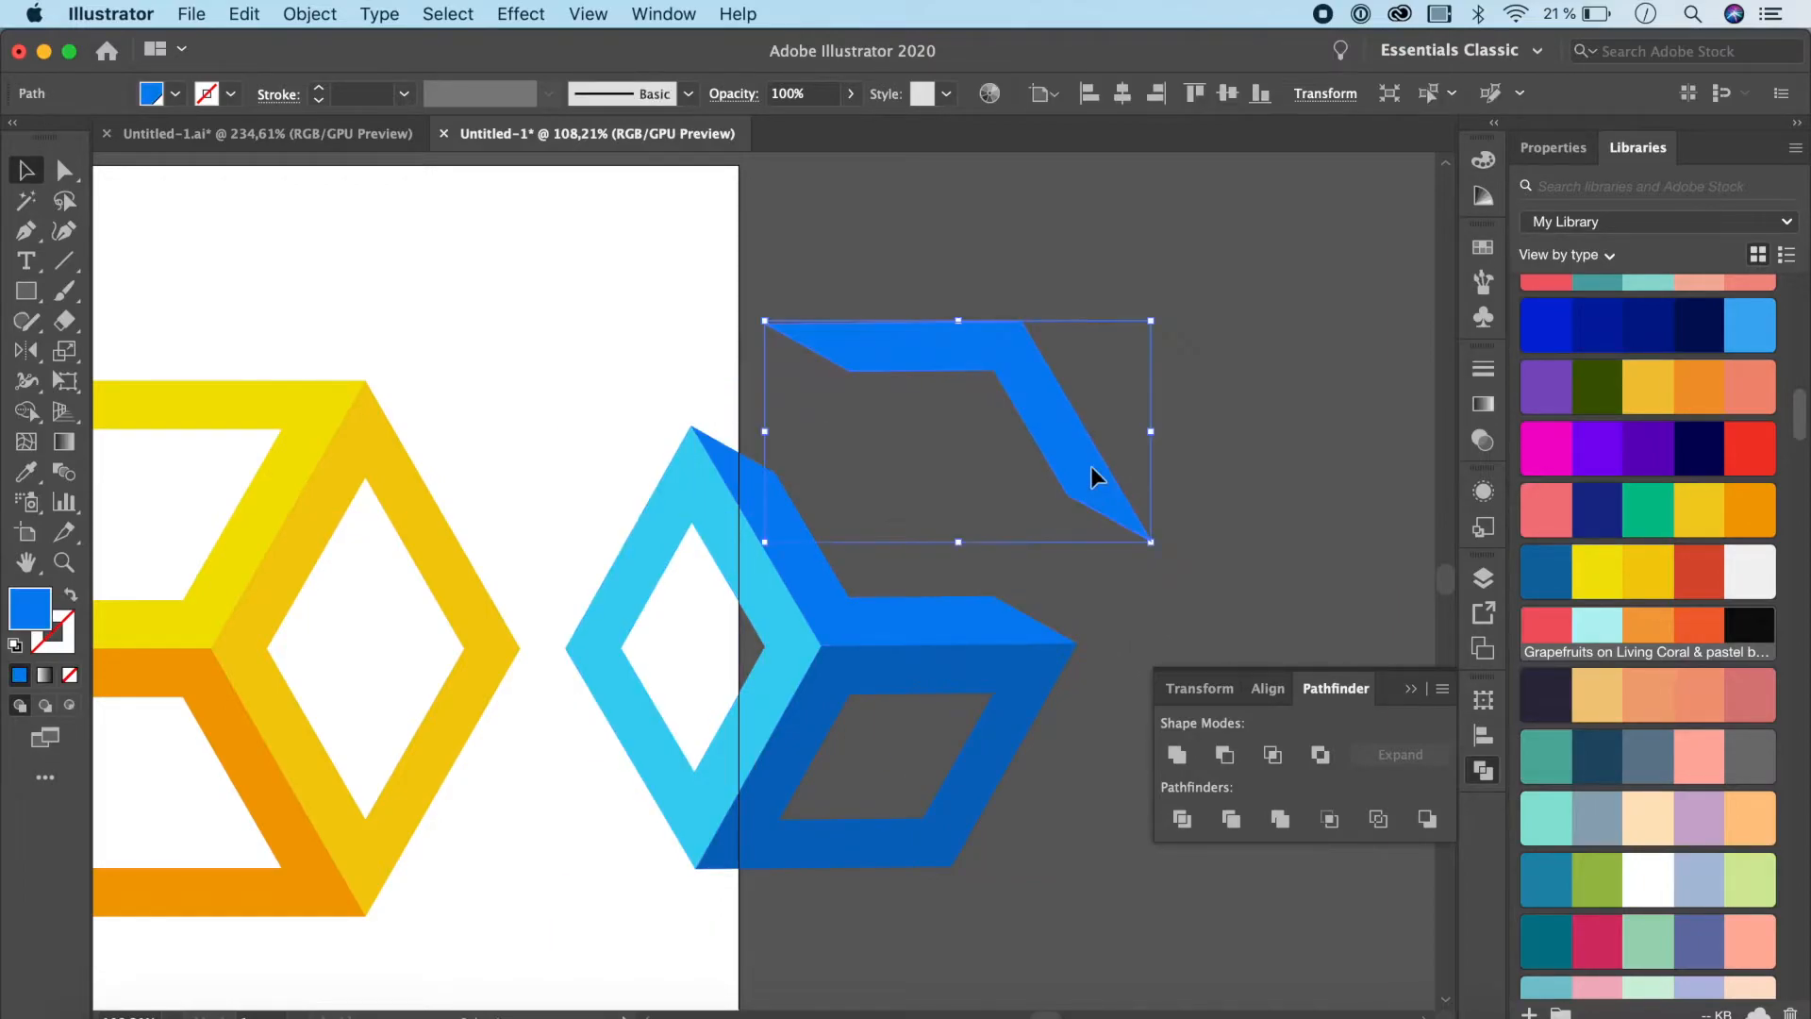
{"action": "key", "text": "super+z"}
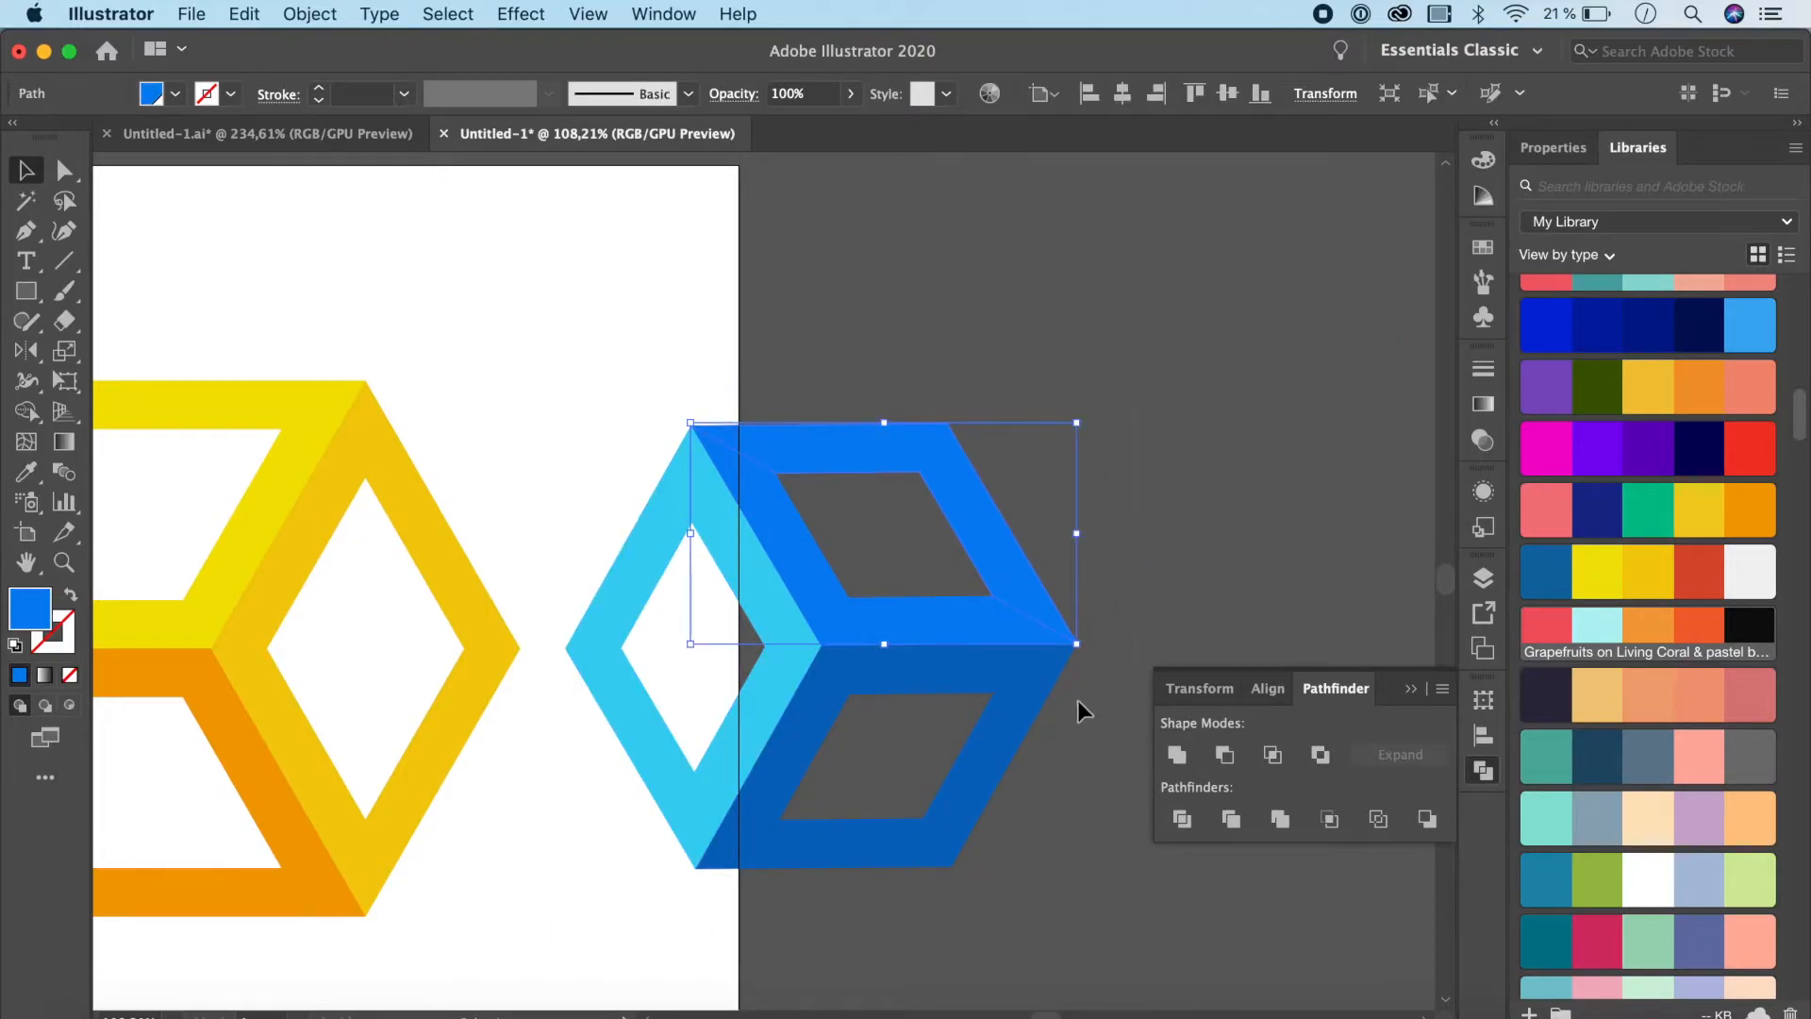
{"action": "left_click_drag", "start_coordinate": [700, 898], "coordinate": [630, 899]}
{"action": "scroll", "coordinate": [630, 899], "scroll_direction": "left", "scroll_amount": 3}
{"action": "scroll", "coordinate": [630, 898], "scroll_direction": "down", "scroll_amount": 2}
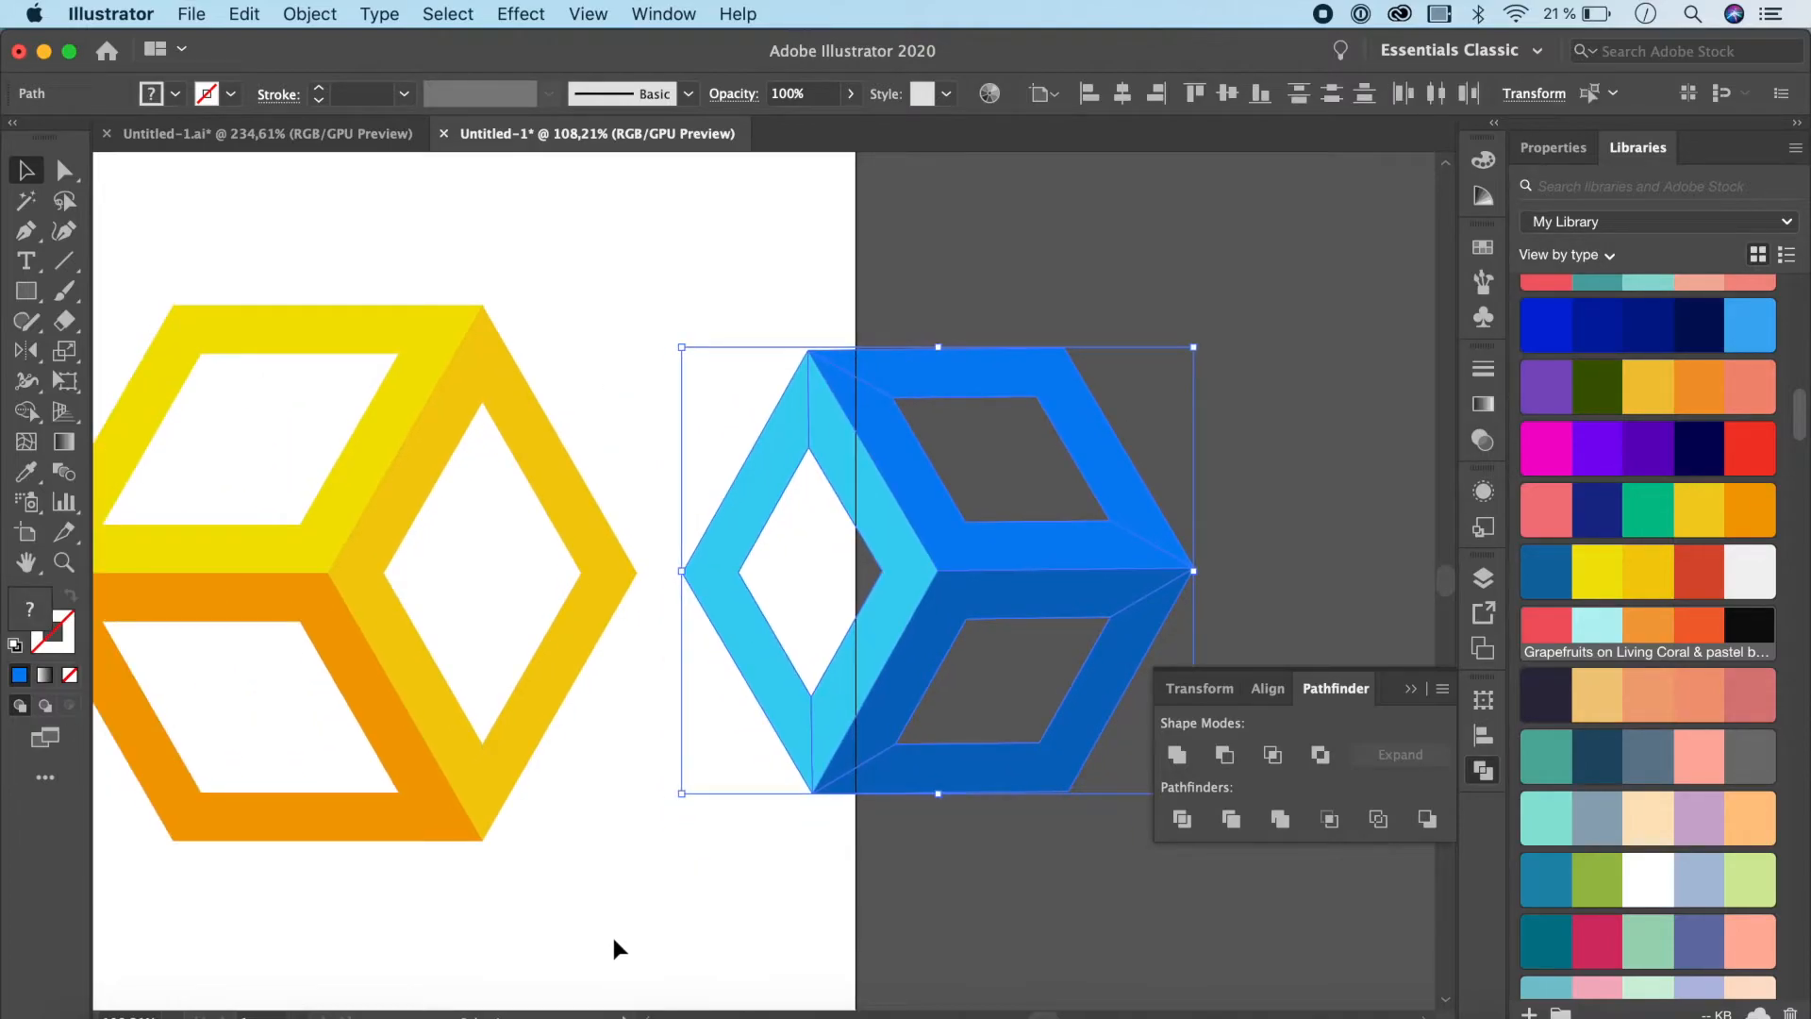
{"action": "left_click", "coordinate": [613, 943]}
Draw a black hexagon about 1.49 in in radius from the yellow-orange cube's centre and send it to the back
{"action": "scroll", "coordinate": [613, 943], "scroll_direction": "down", "scroll_amount": 4}
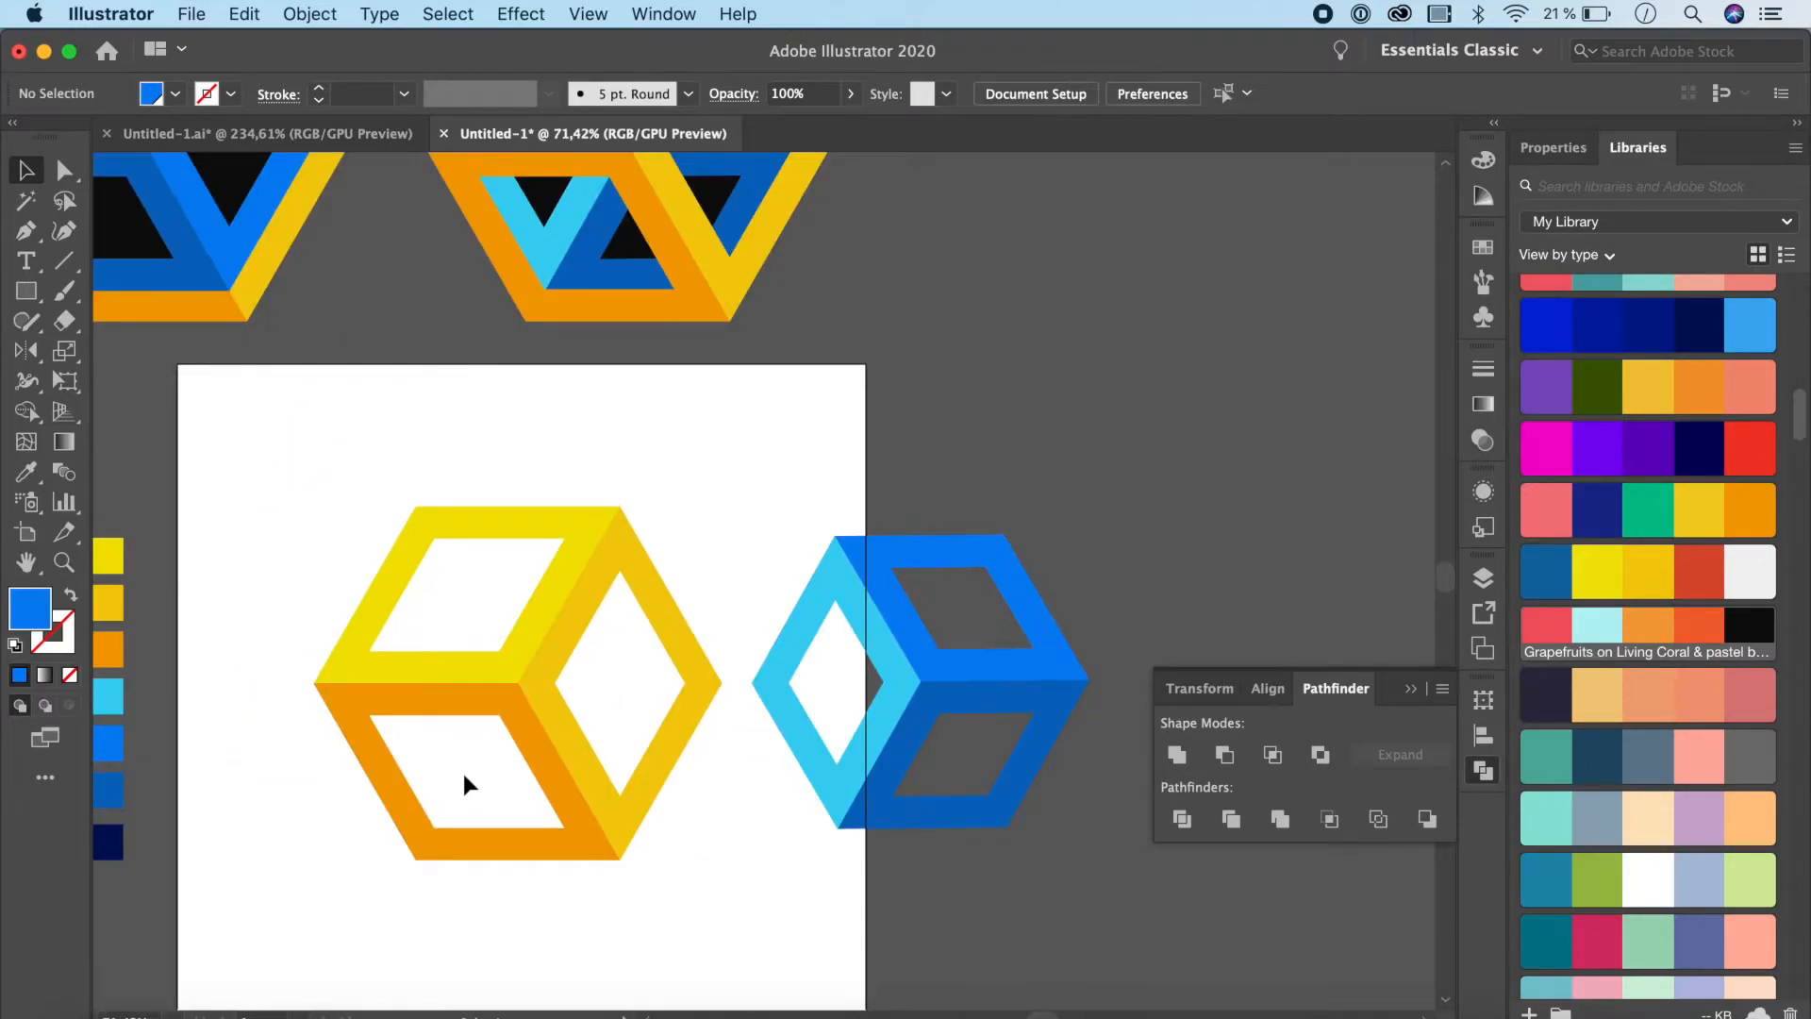
{"action": "left_click", "coordinate": [26, 291]}
{"action": "left_click", "coordinate": [144, 383]}
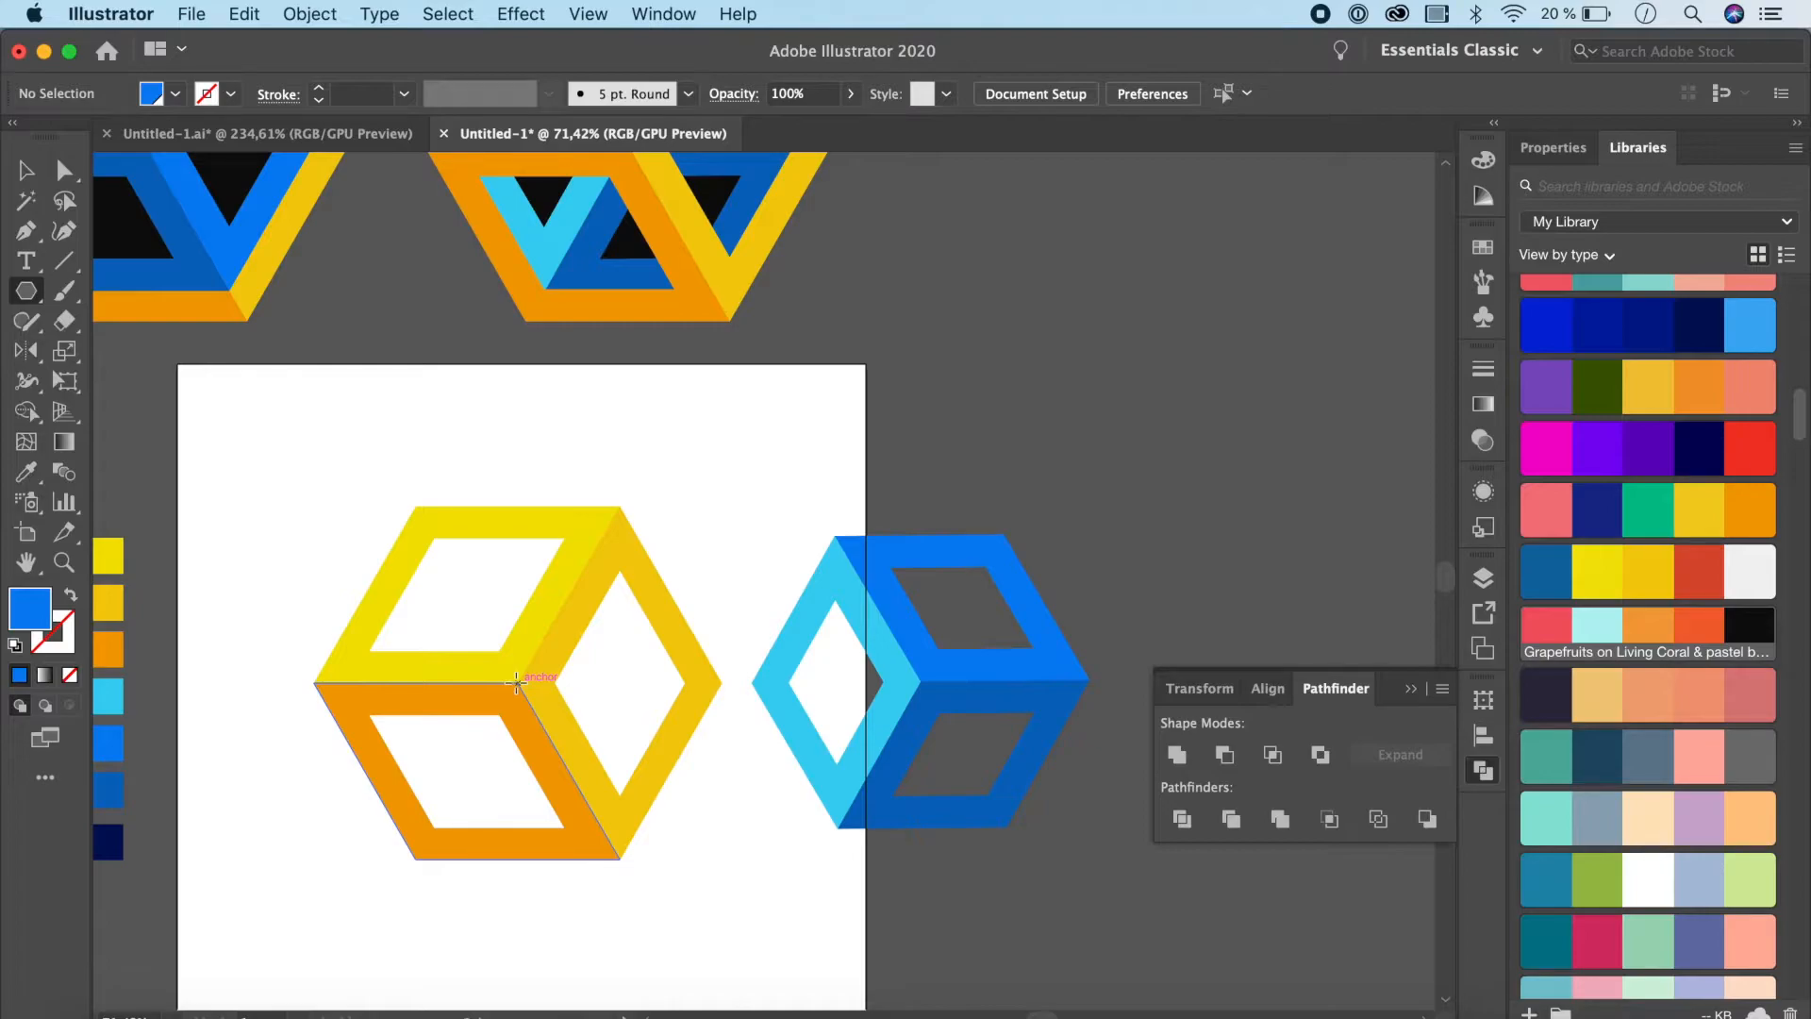
{"action": "left_click_drag", "start_coordinate": [516, 681], "coordinate": [647, 795]}
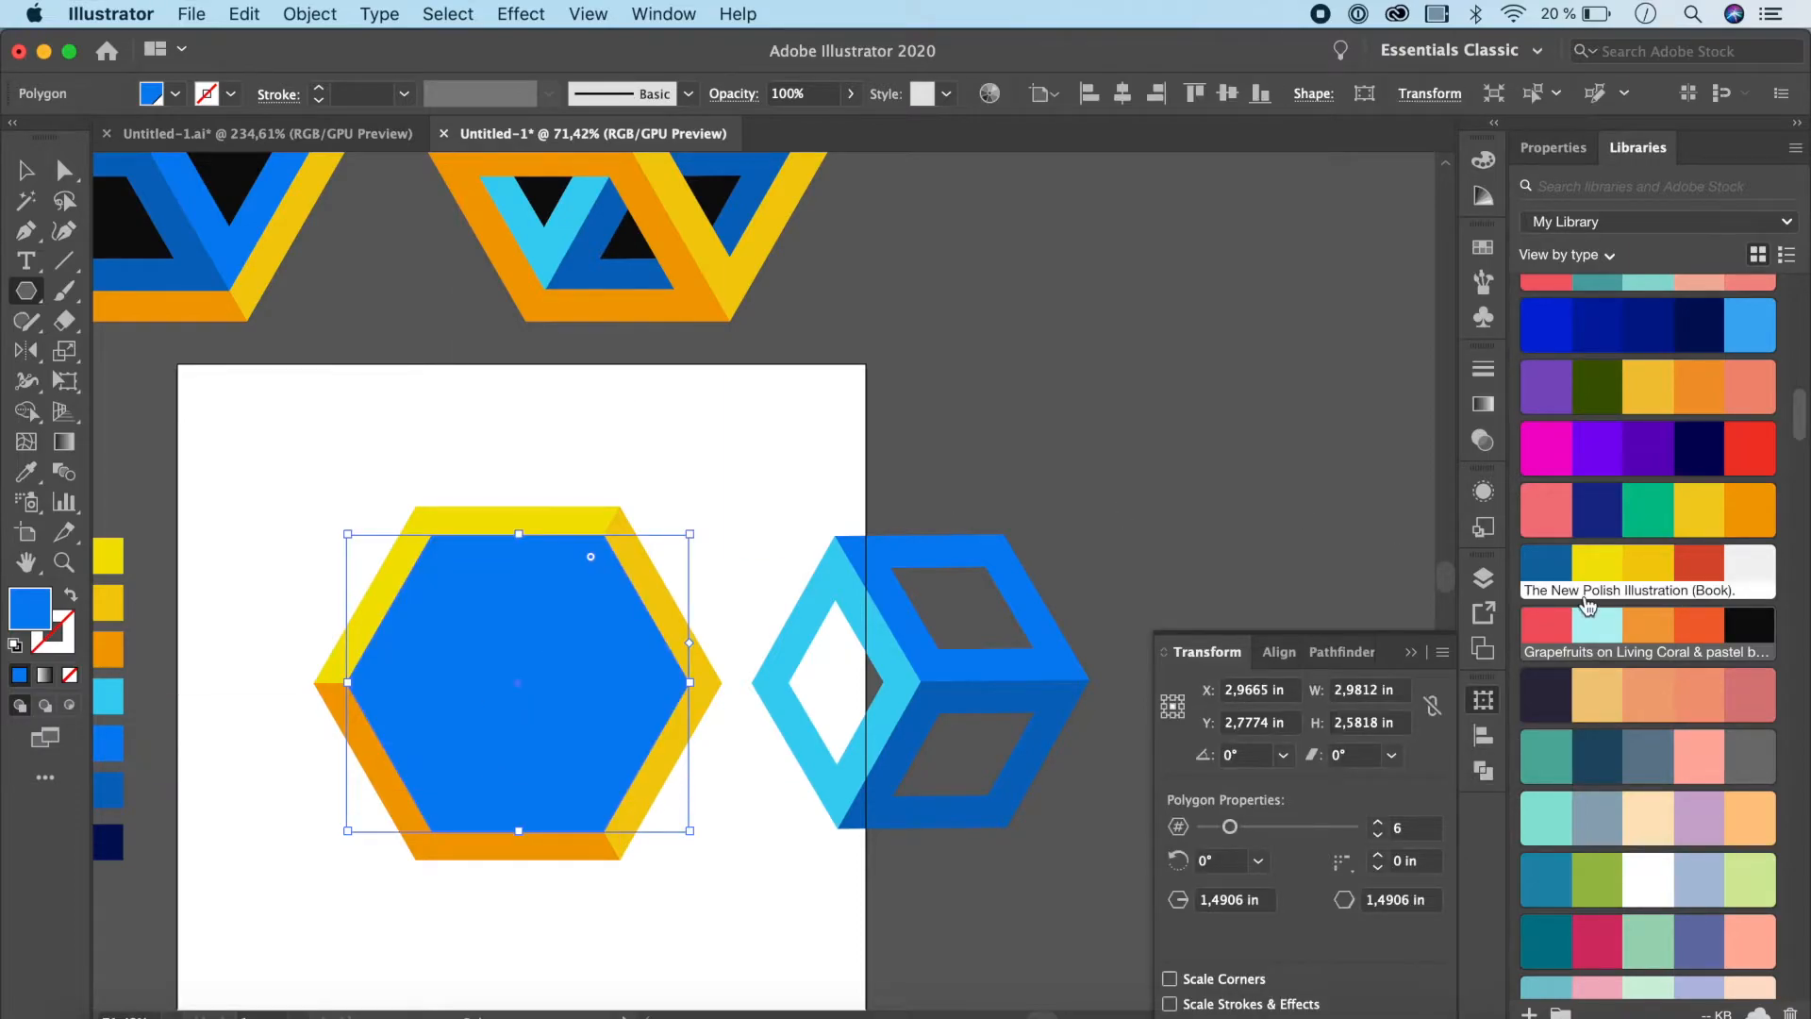
{"action": "left_click", "coordinate": [1737, 630]}
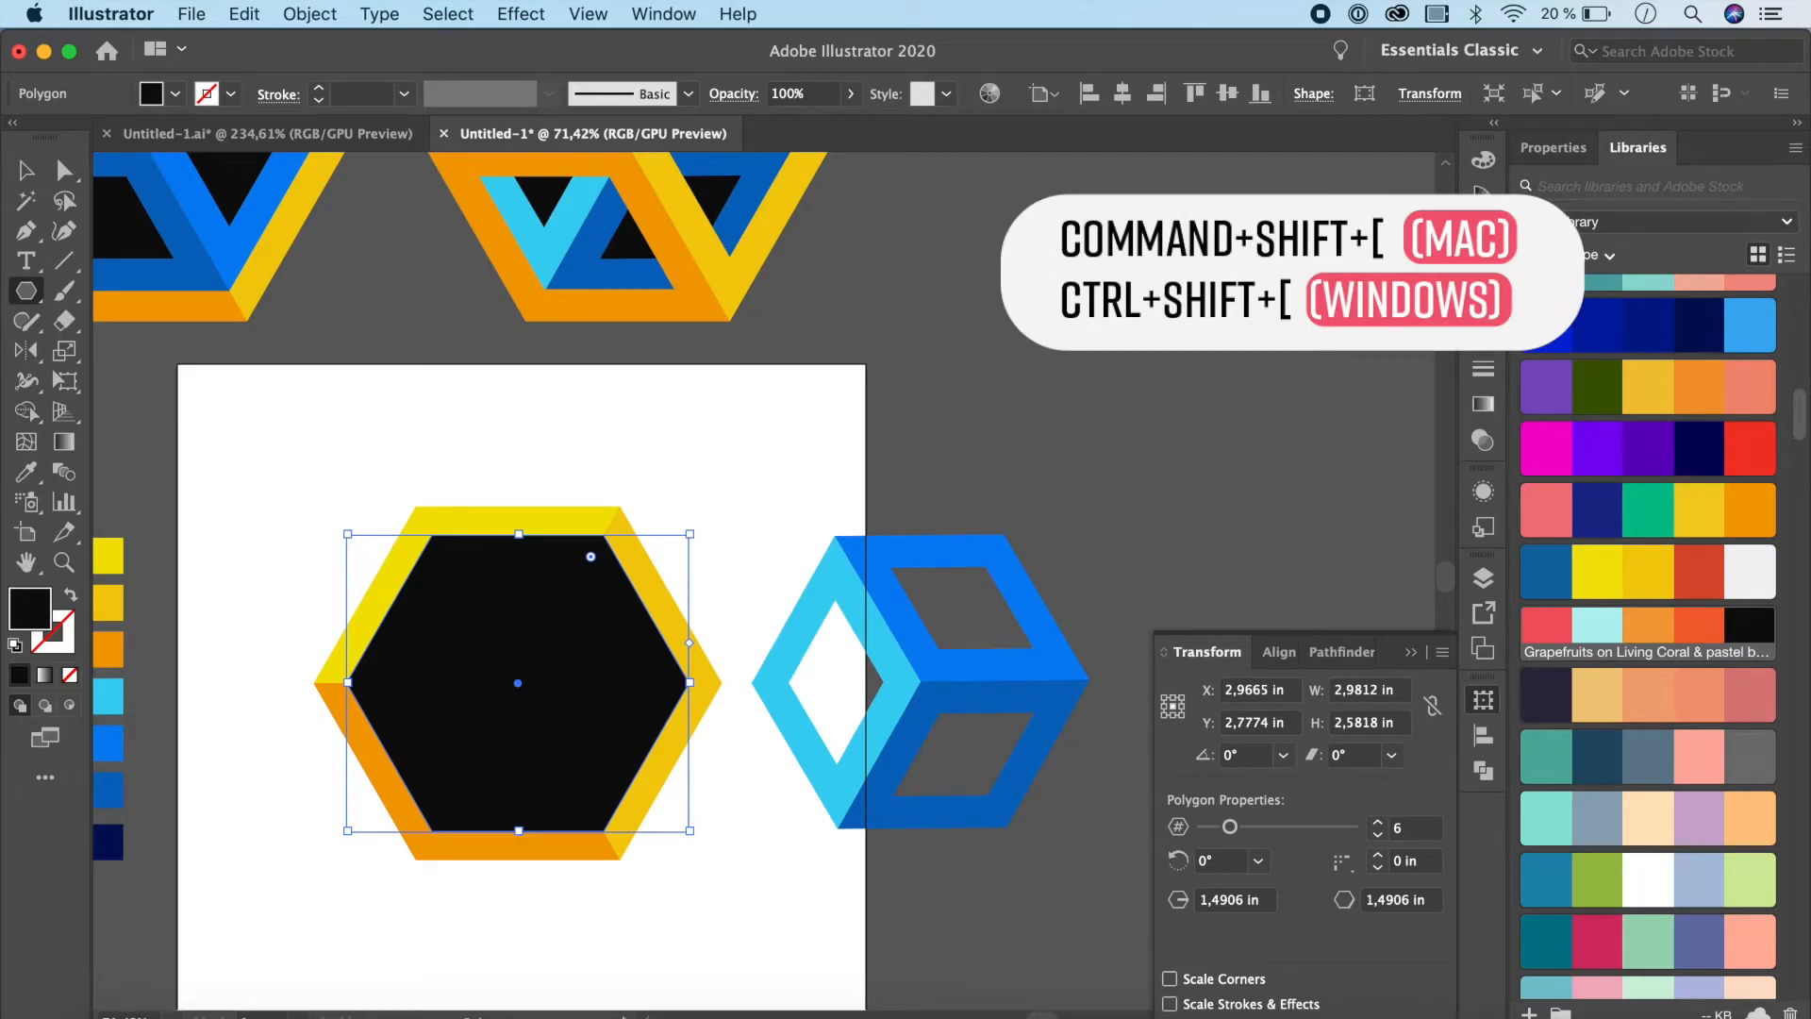
{"action": "key", "text": "super+shift+bracketleft"}
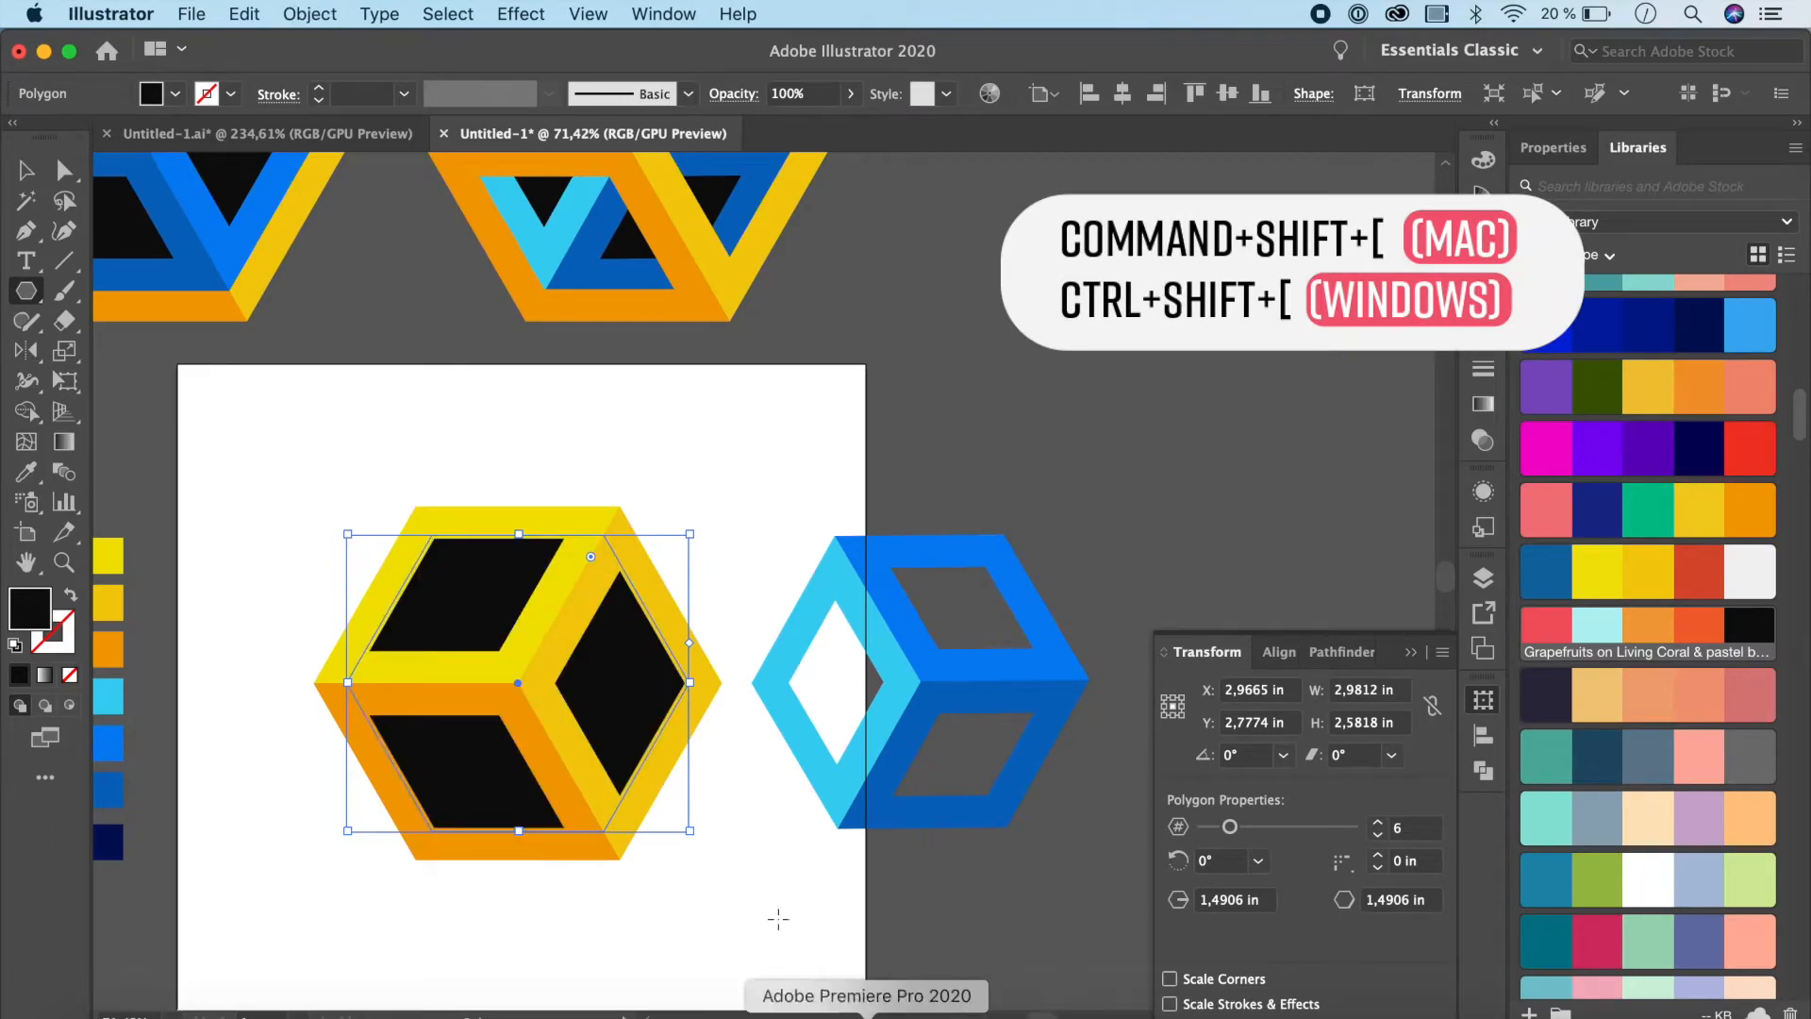
Select the whole blue cube and move it onto the centre of the yellow-orange cube
{"action": "key", "text": "v"}
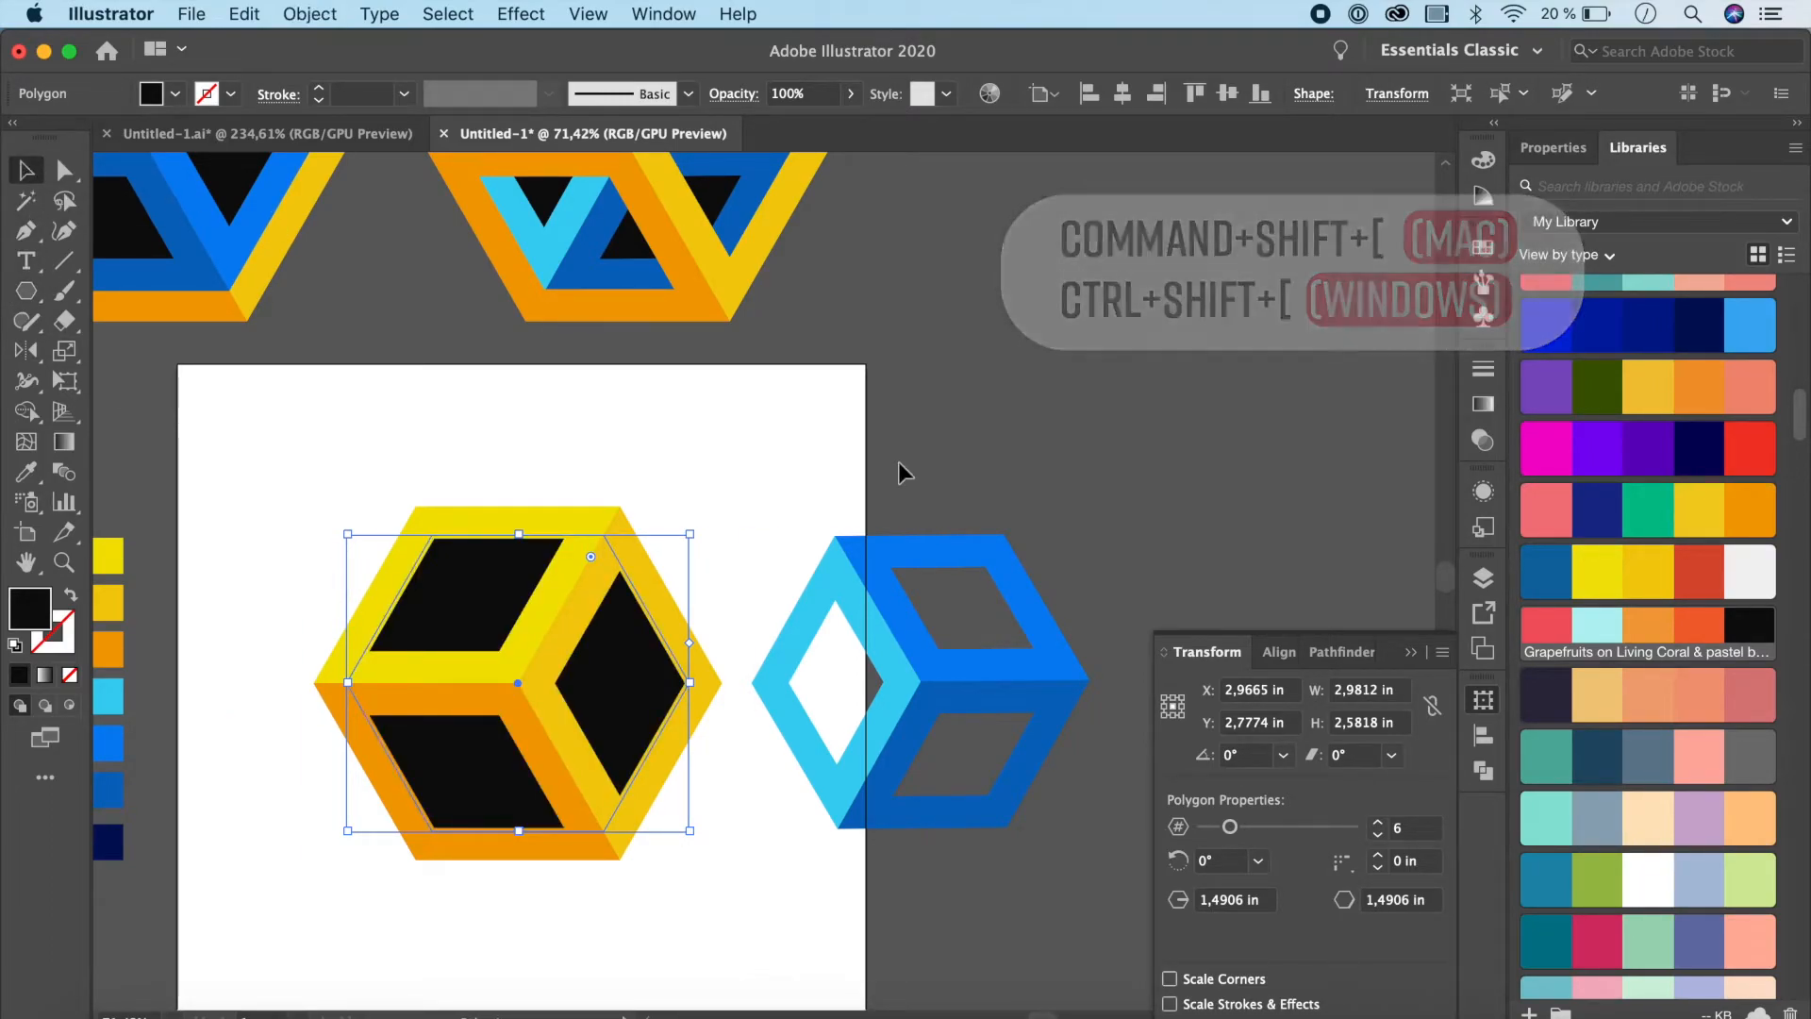
{"action": "left_click", "coordinate": [840, 823]}
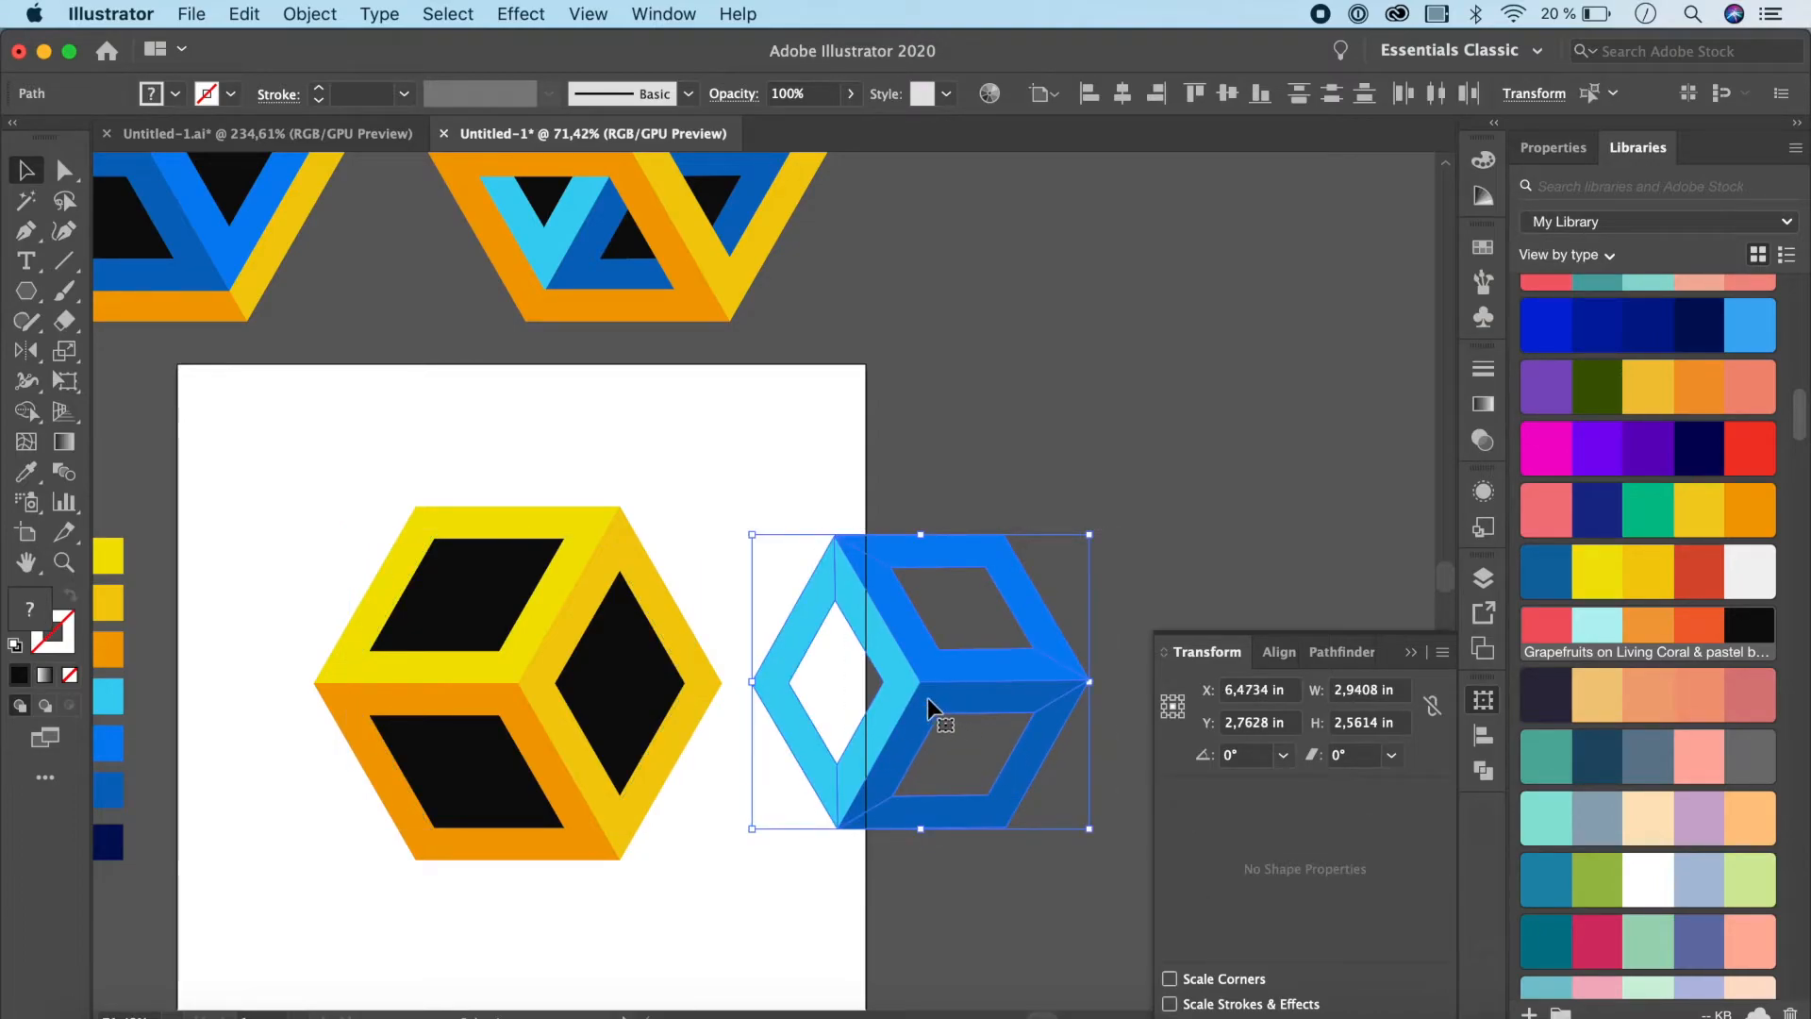
{"action": "left_click_drag", "start_coordinate": [907, 694], "coordinate": [519, 699]}
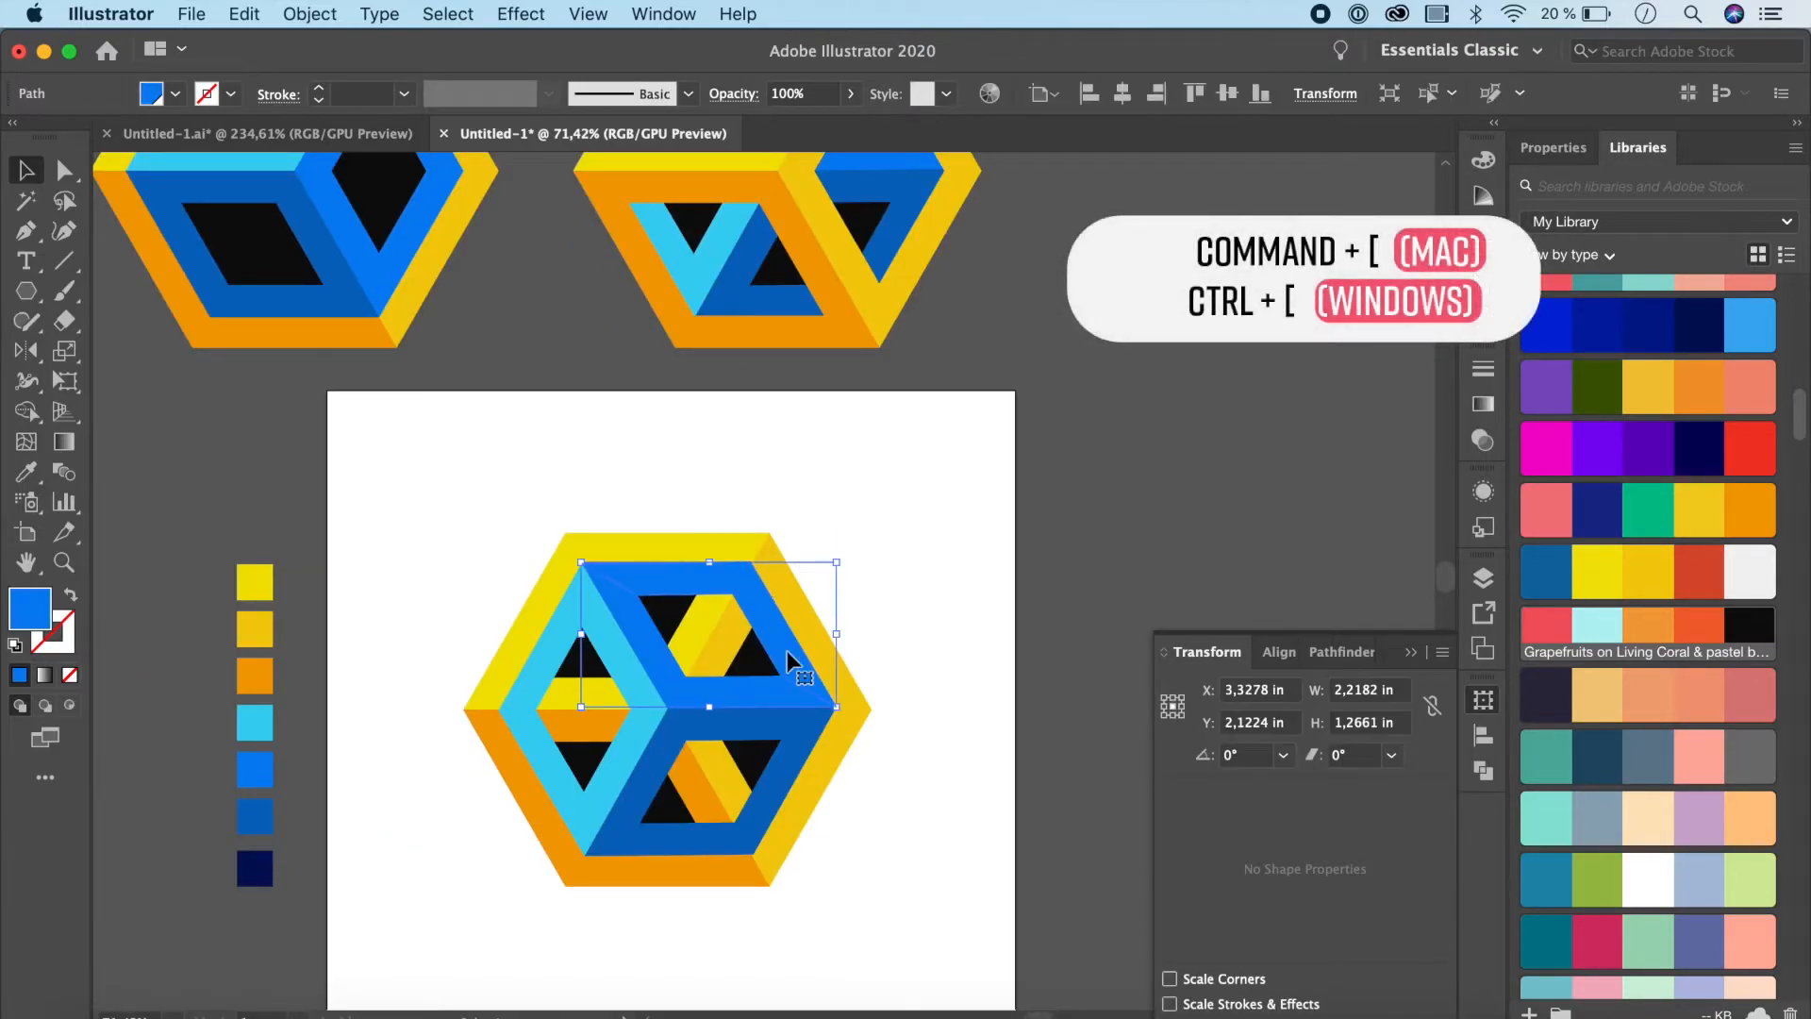
Send the medium blue face's outer piece backward until it sits behind the yellow cube's inner edges
{"action": "key", "text": "super+bracketleft"}
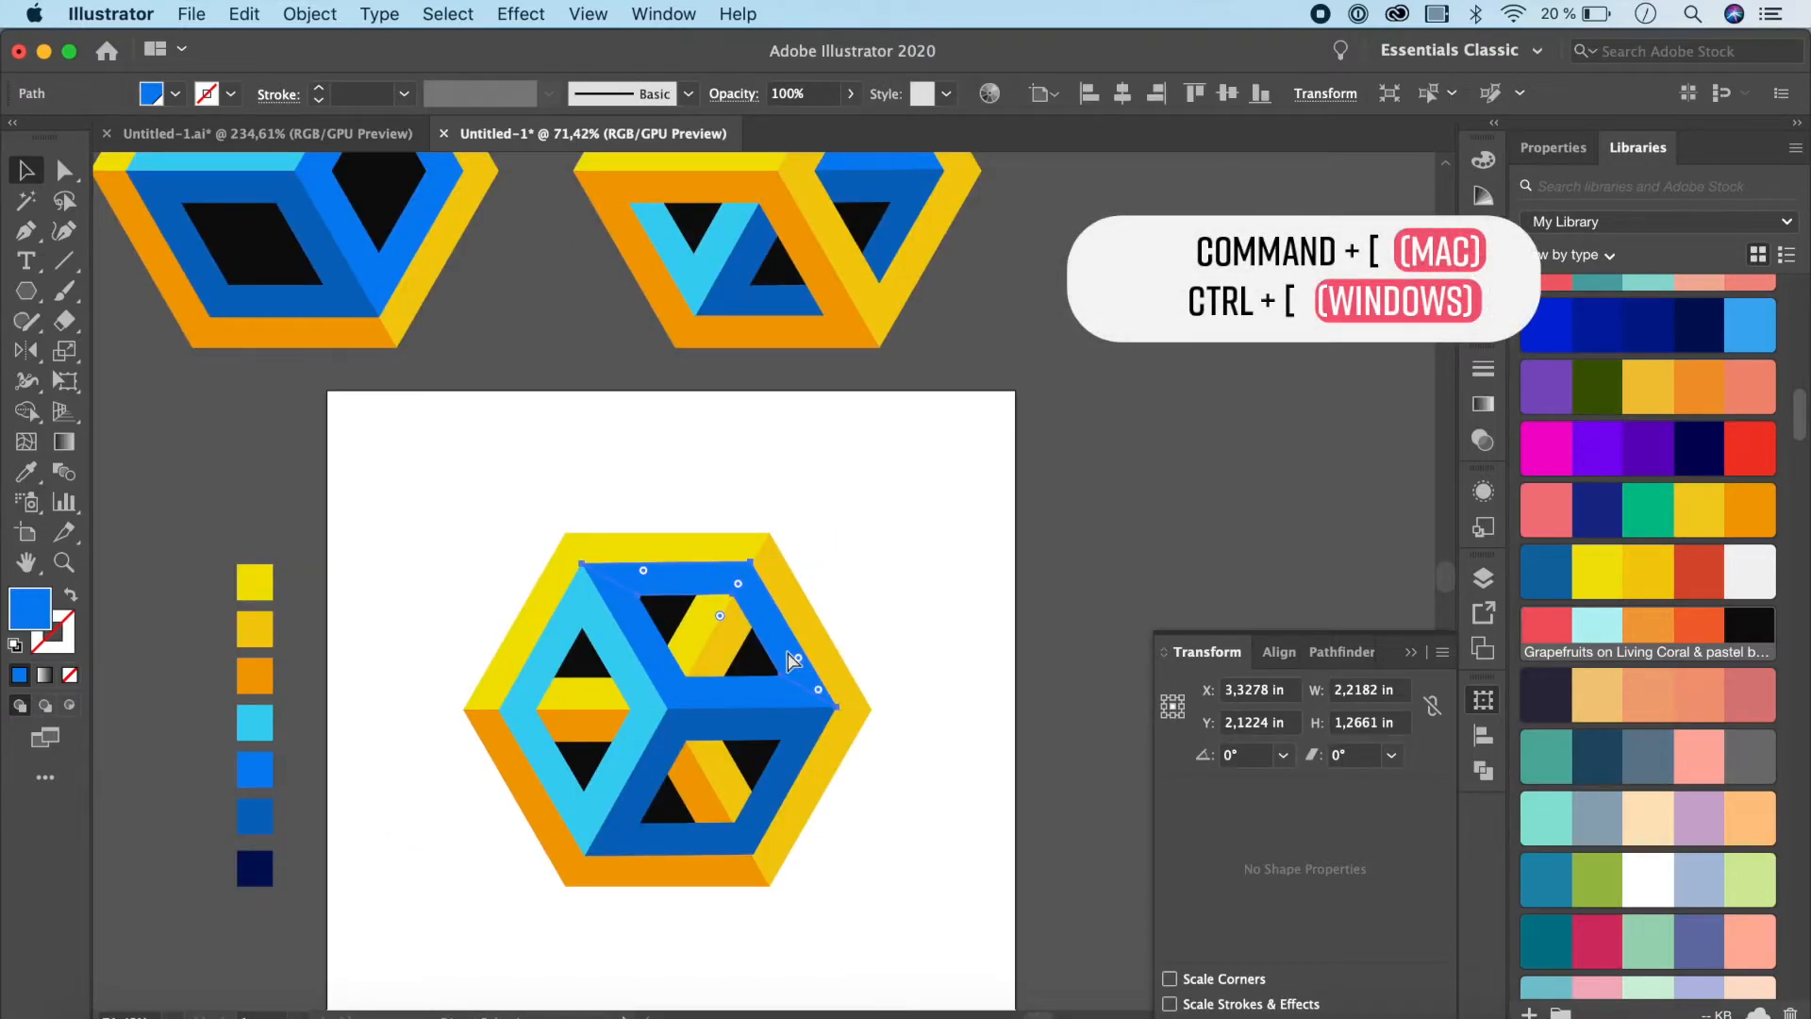
{"action": "key", "text": "super+bracketleft"}
{"action": "key", "text": "super+bracketleft"}
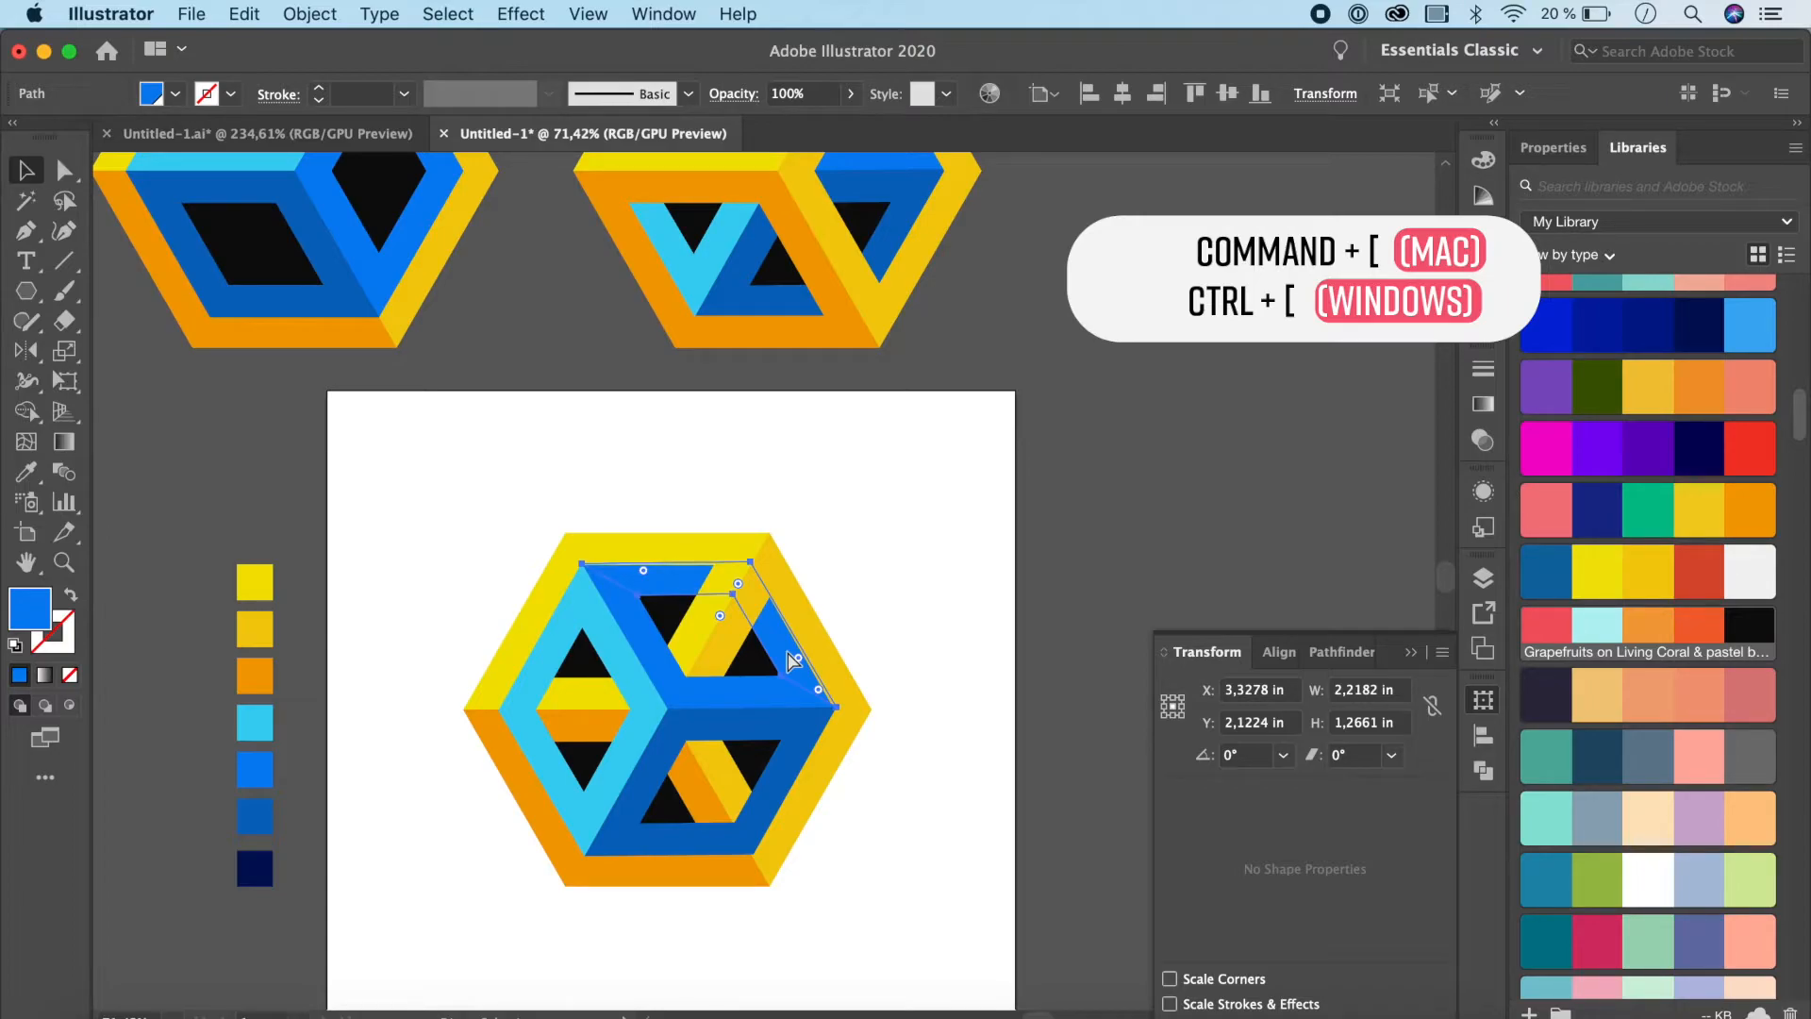
{"action": "left_click", "coordinate": [962, 657]}
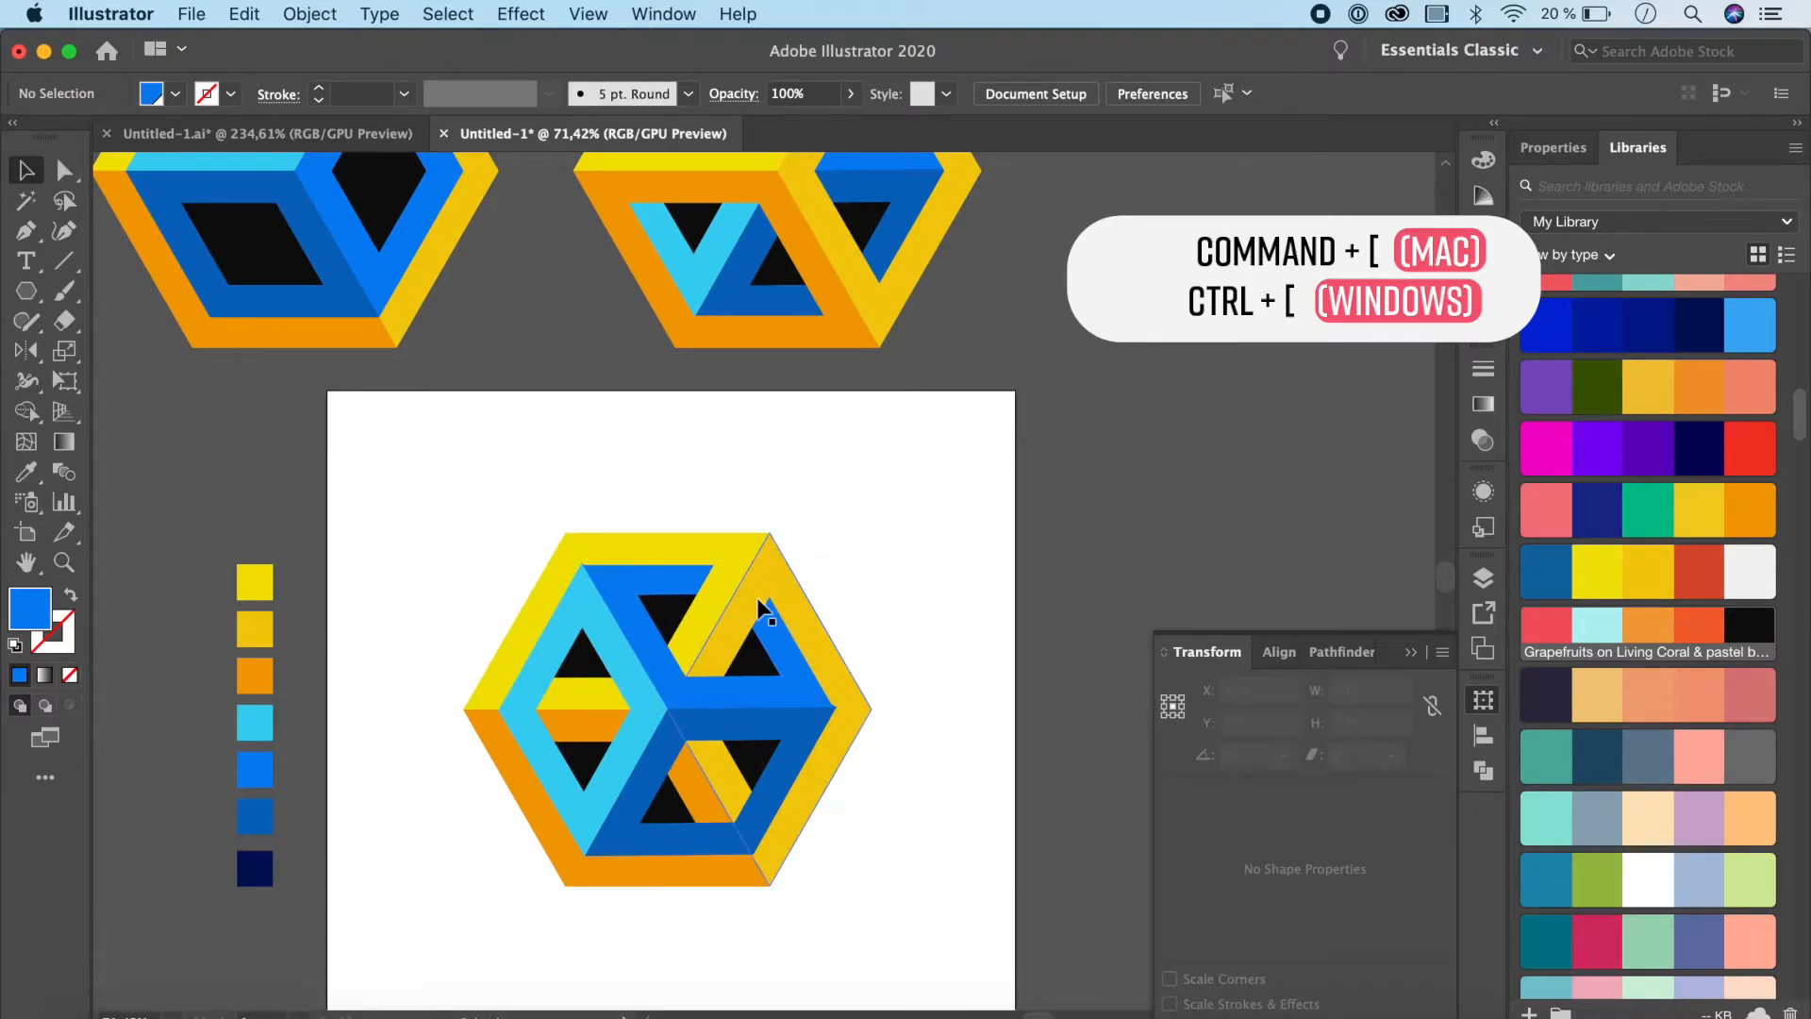
Send the outer pieces of the dark blue and light blue faces backward behind the yellow-orange cube's inner edges
{"action": "left_click", "coordinate": [736, 836]}
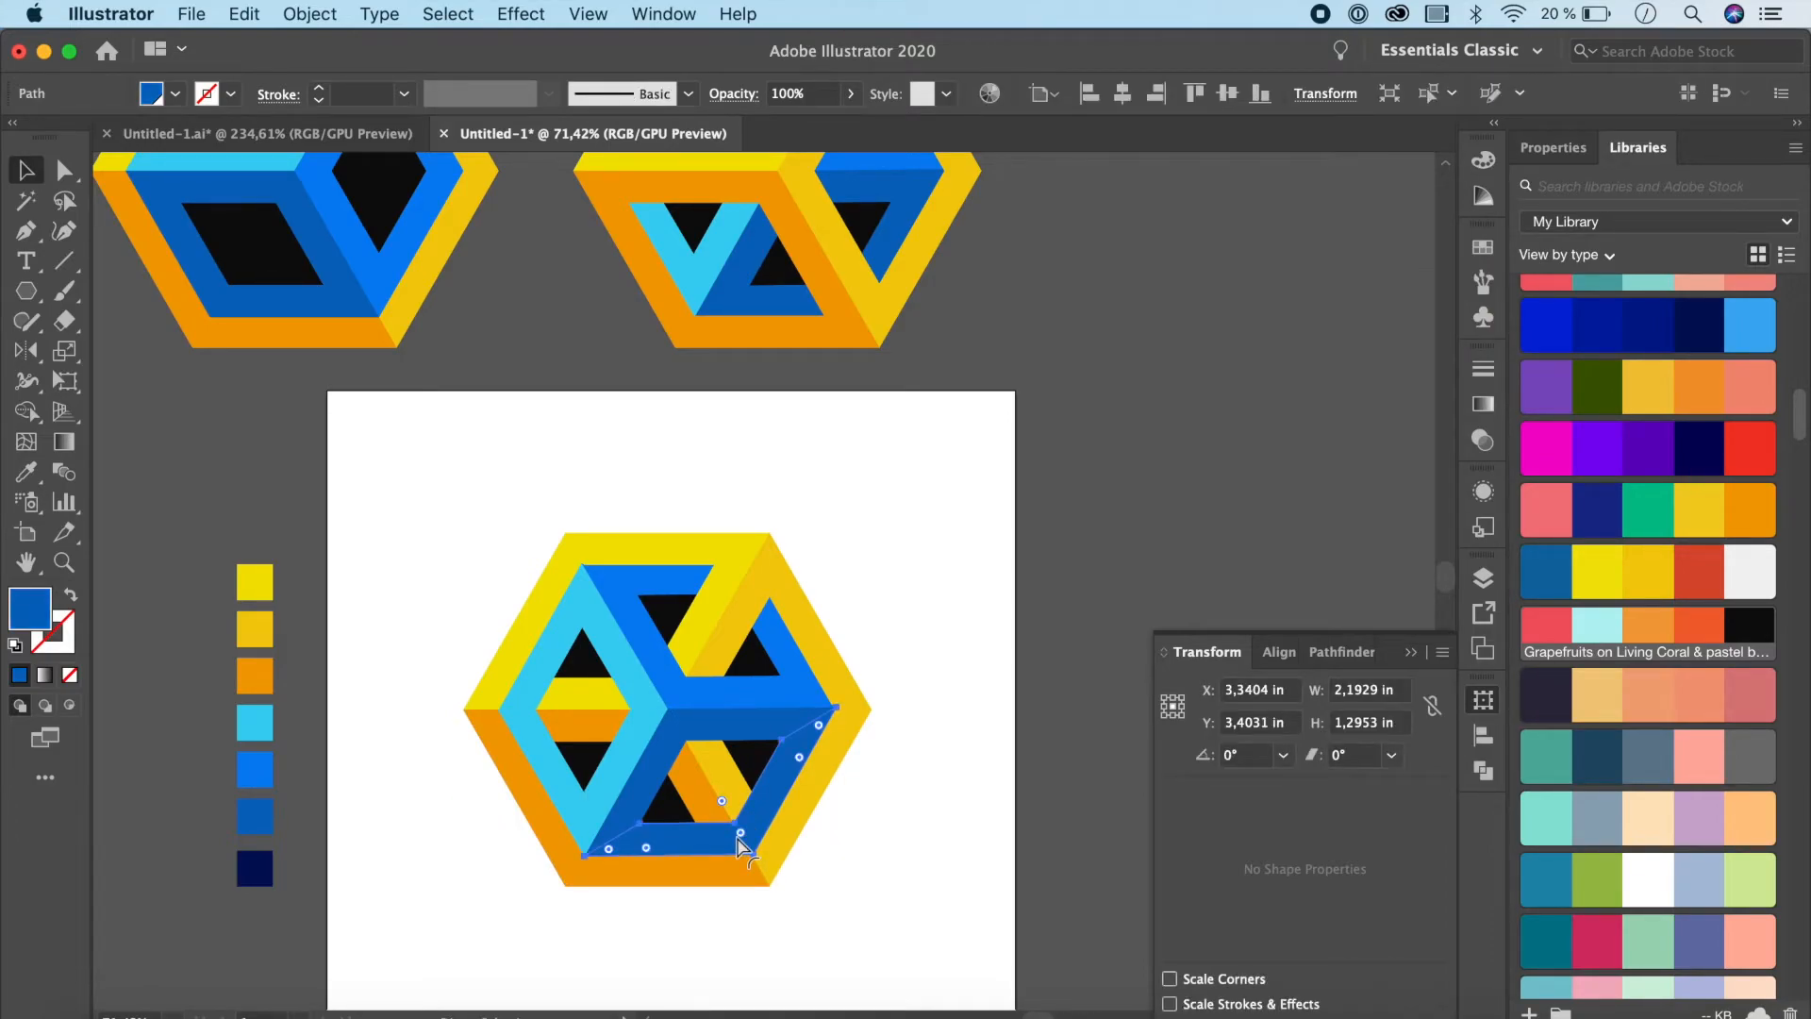
{"action": "key", "text": "super+bracketleft"}
{"action": "left_click", "coordinate": [526, 698]}
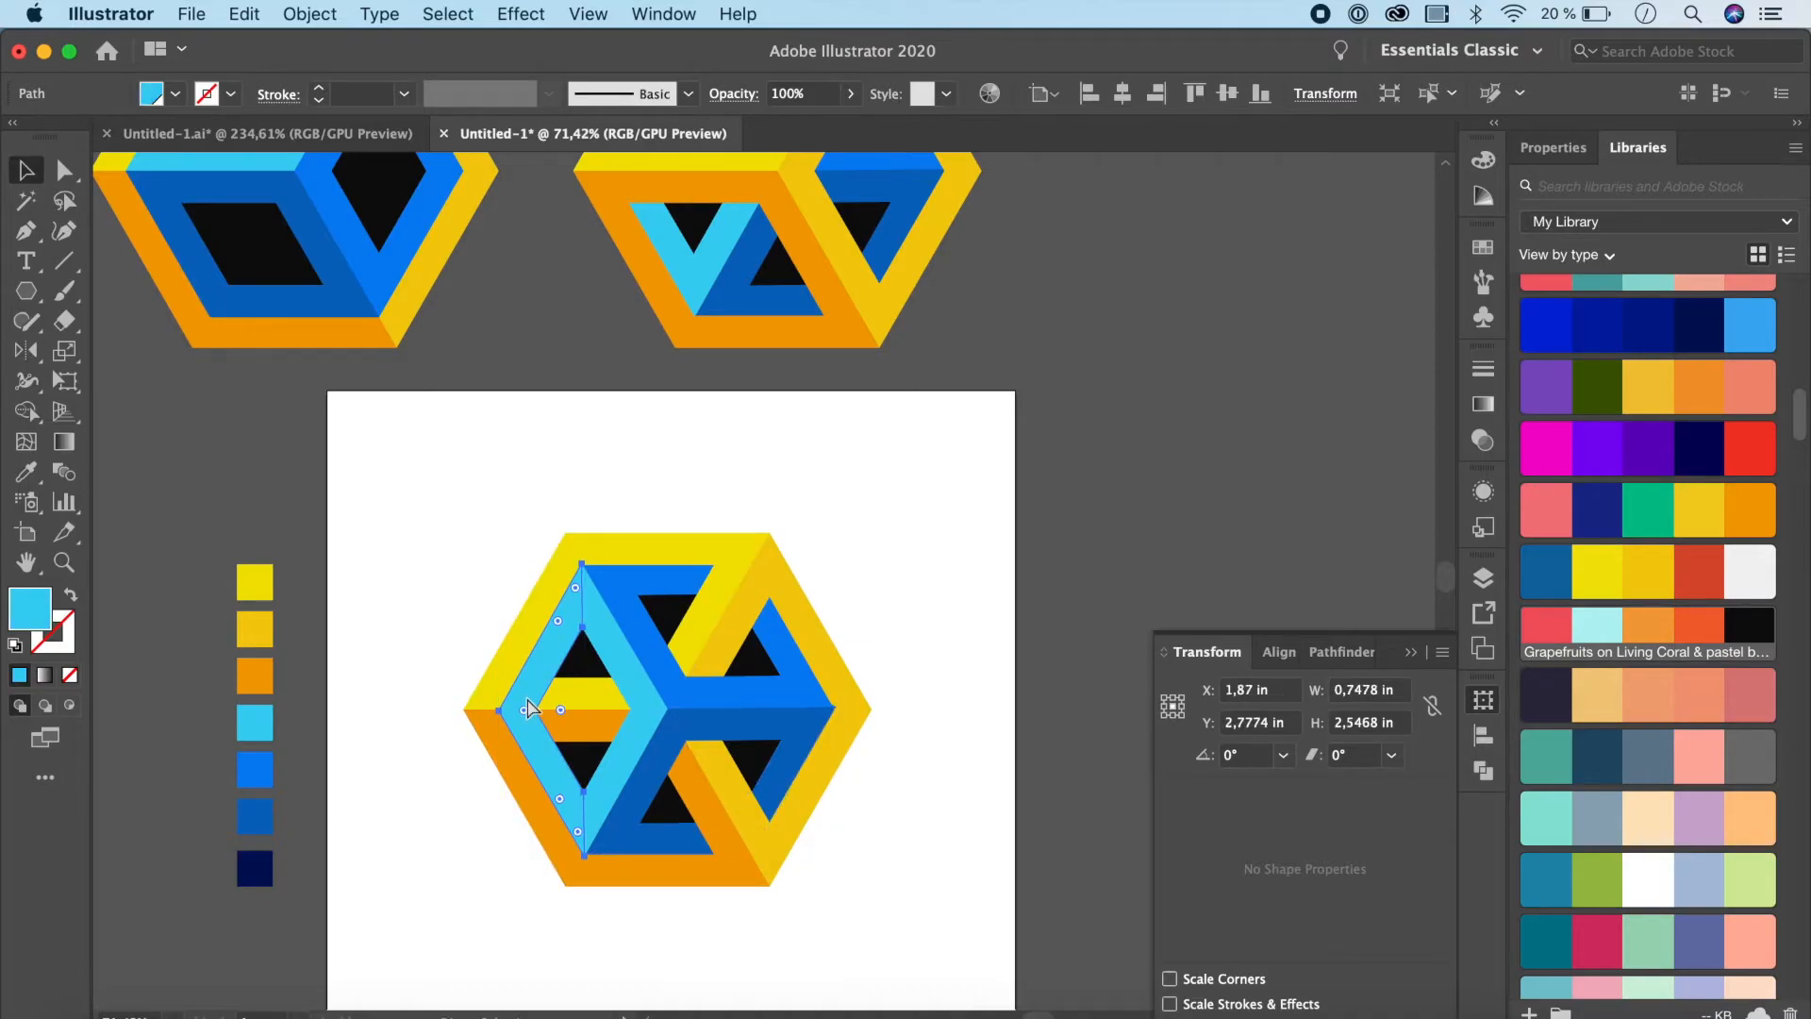
{"action": "key", "text": "super+bracketleft"}
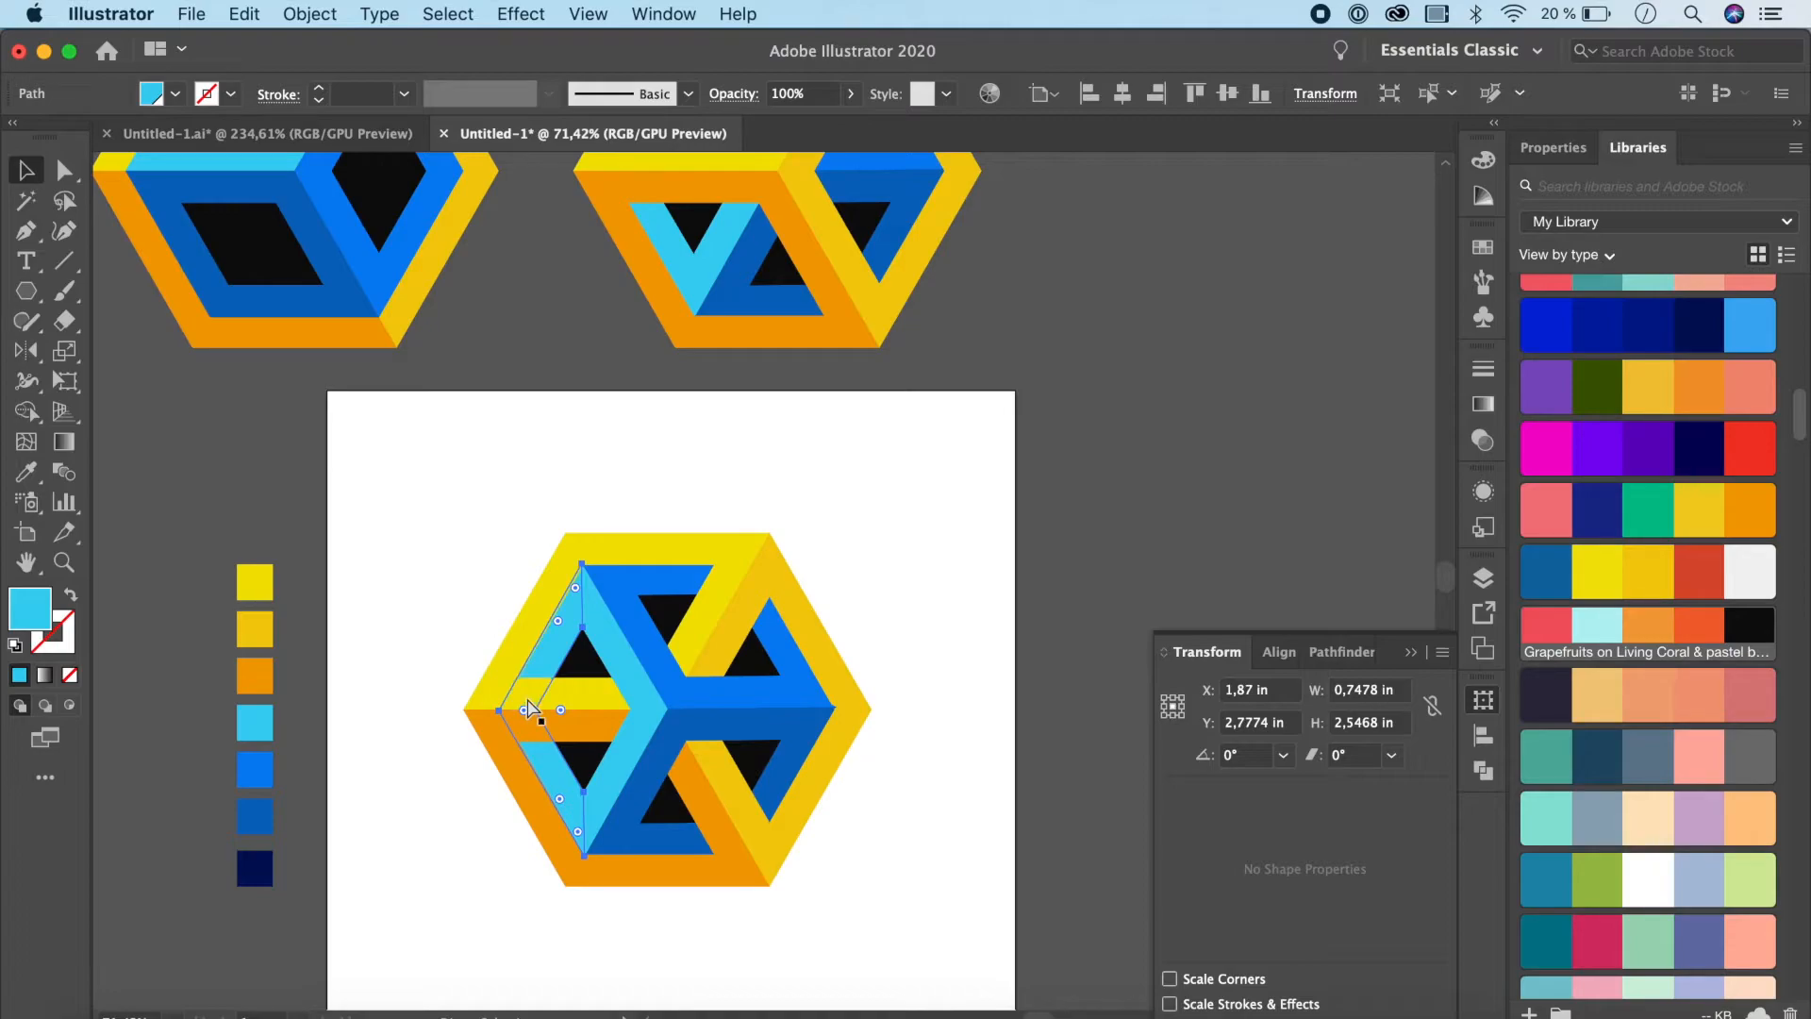
{"action": "left_click", "coordinate": [974, 764]}
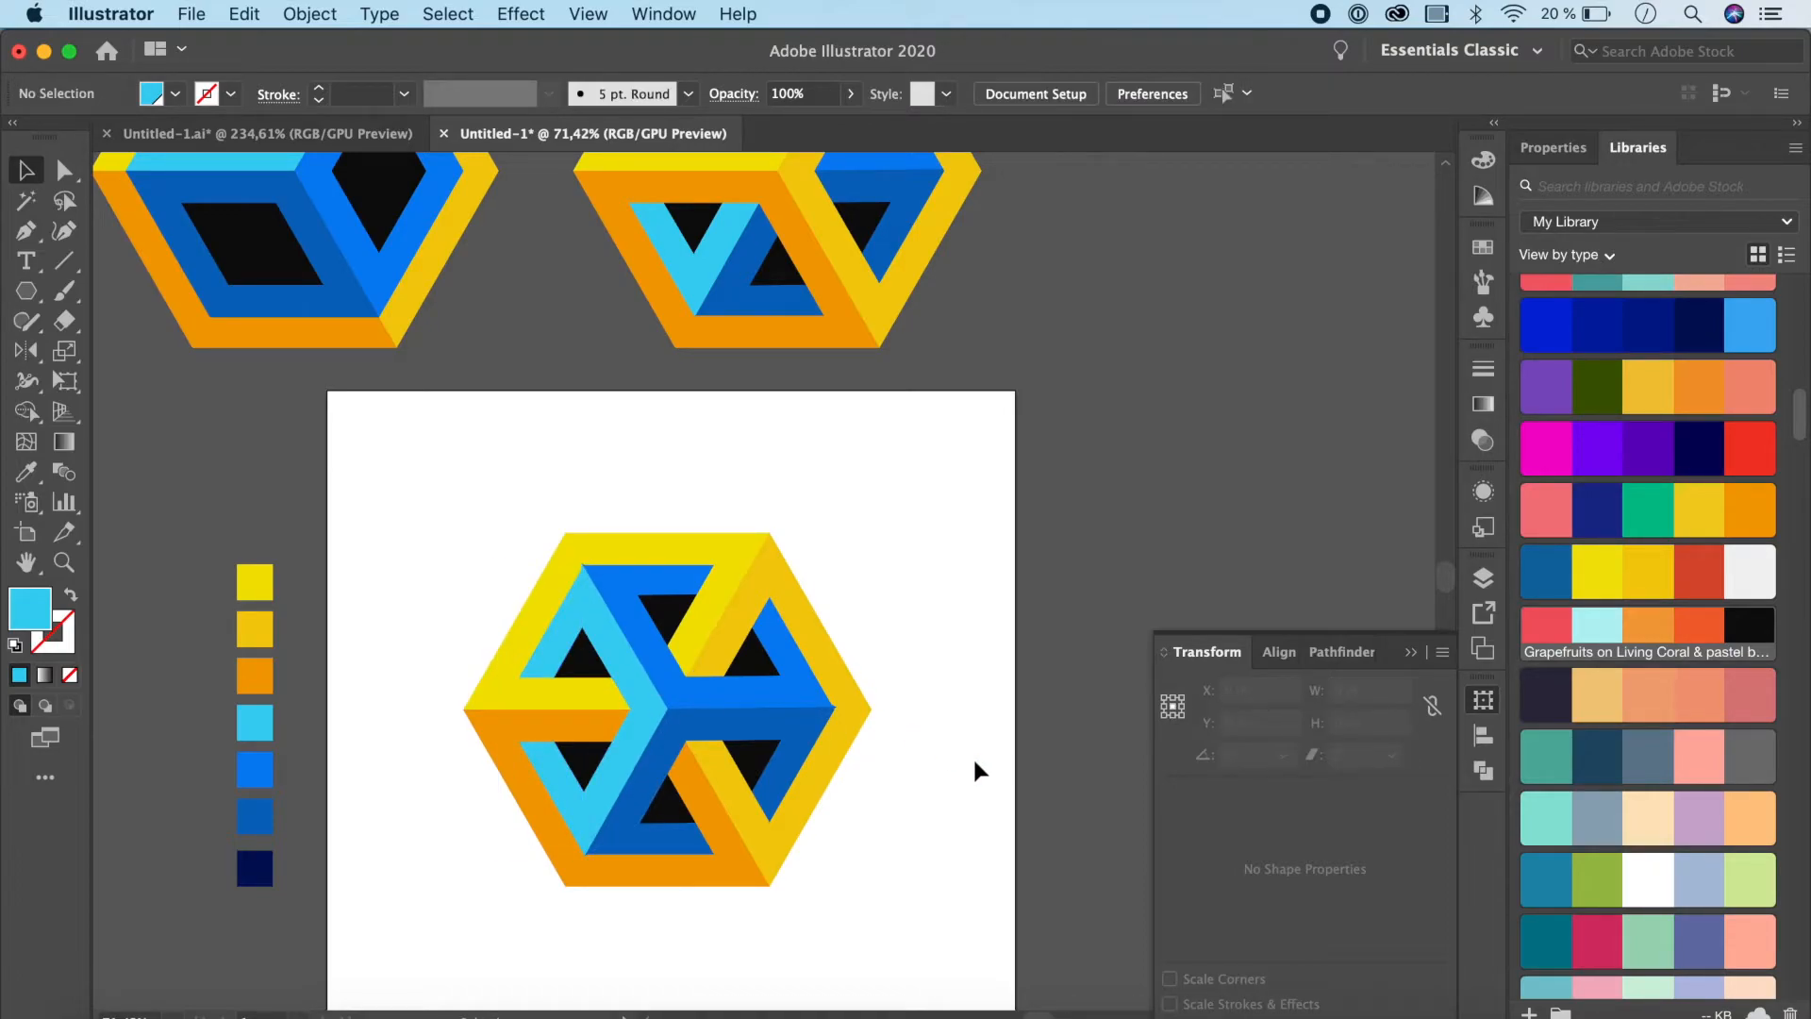
Move the finished interlaced cube off the artboard to the right of the other two cubes above it
{"action": "scroll", "coordinate": [971, 755], "scroll_direction": "up", "scroll_amount": 3}
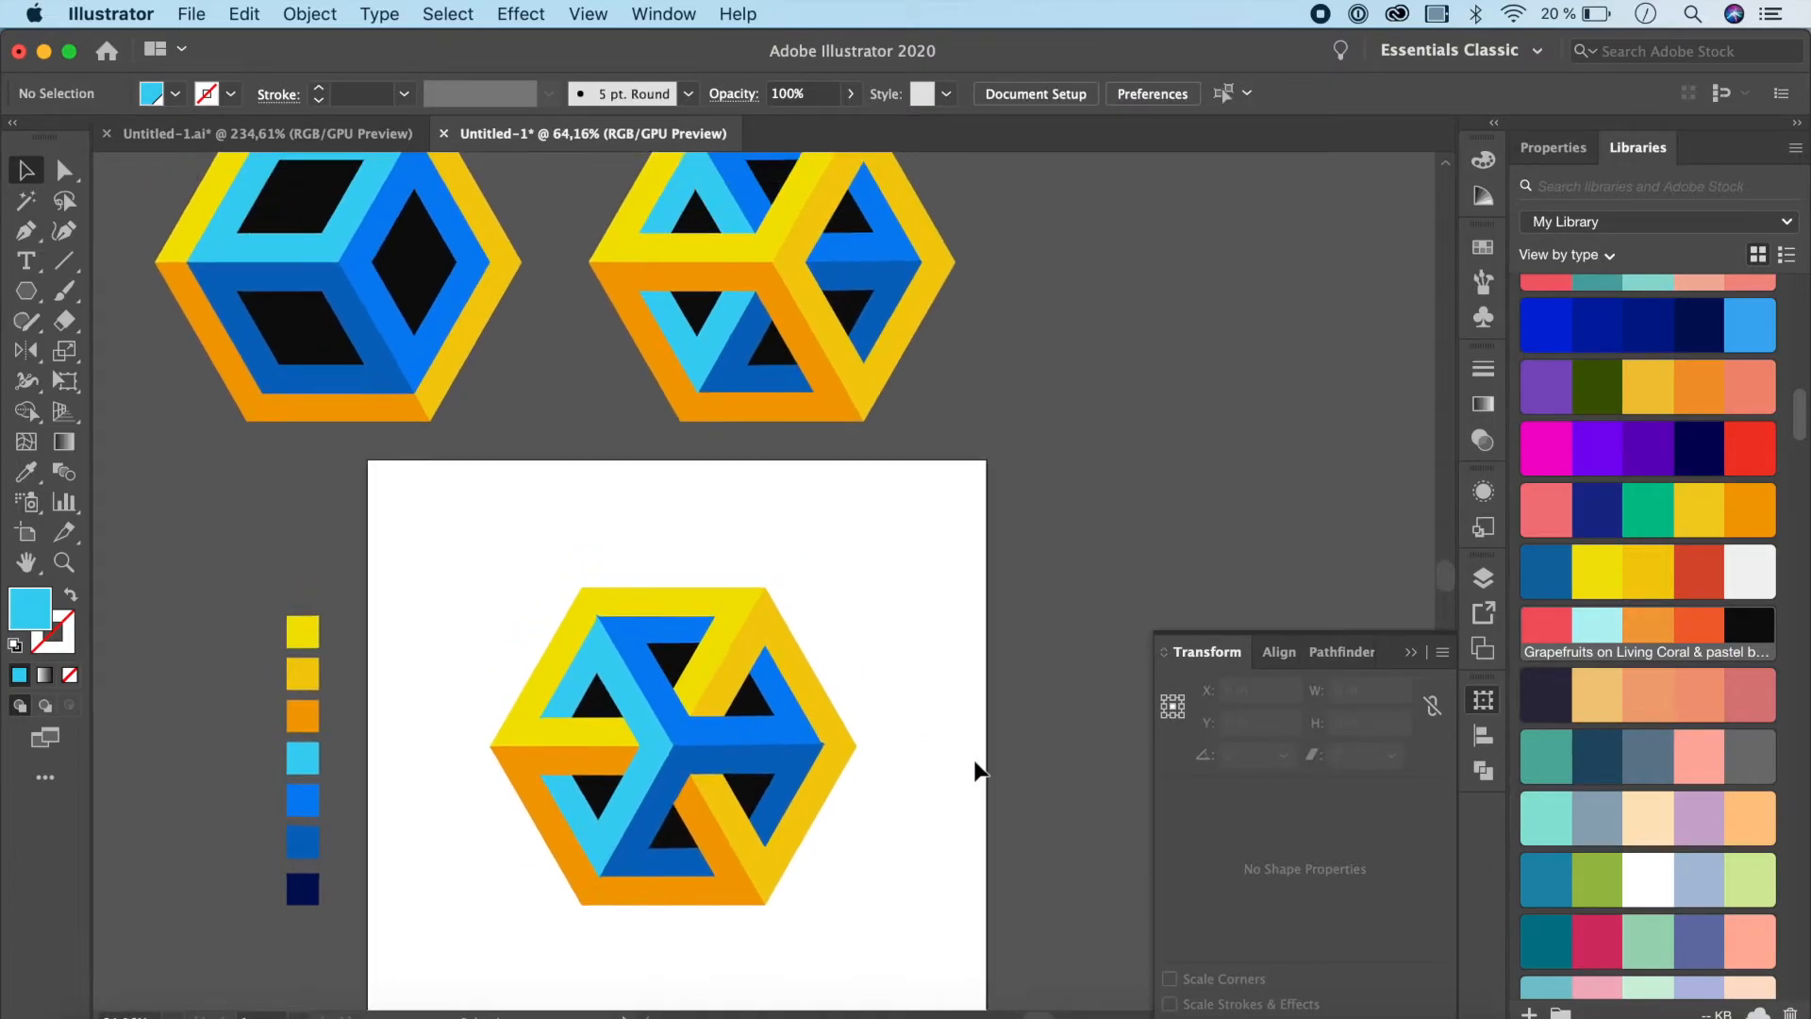
{"action": "left_click_drag", "start_coordinate": [874, 749], "coordinate": [738, 1006]}
{"action": "left_click_drag", "start_coordinate": [703, 877], "coordinate": [1191, 400]}
{"action": "left_click", "coordinate": [1377, 470]}
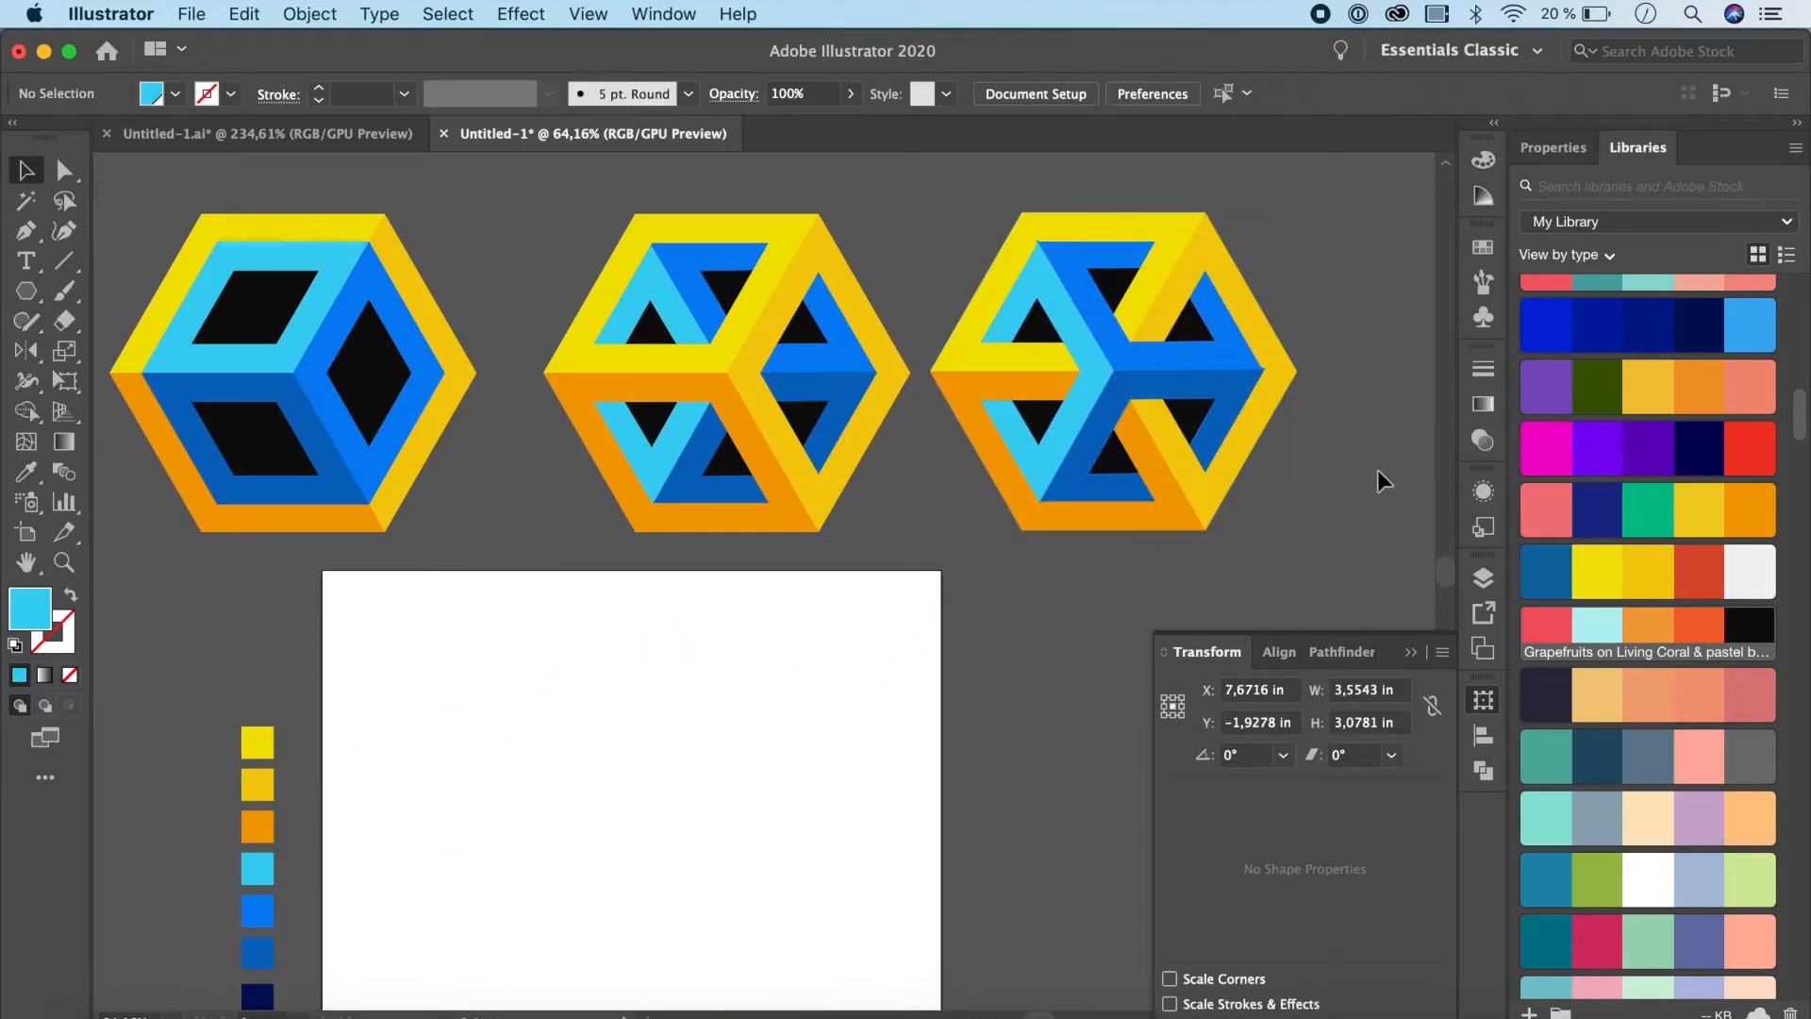
{"action": "scroll", "coordinate": [1043, 766], "scroll_direction": "down", "scroll_amount": 3}
{"action": "scroll", "coordinate": [1043, 766], "scroll_direction": "up", "scroll_amount": 5}
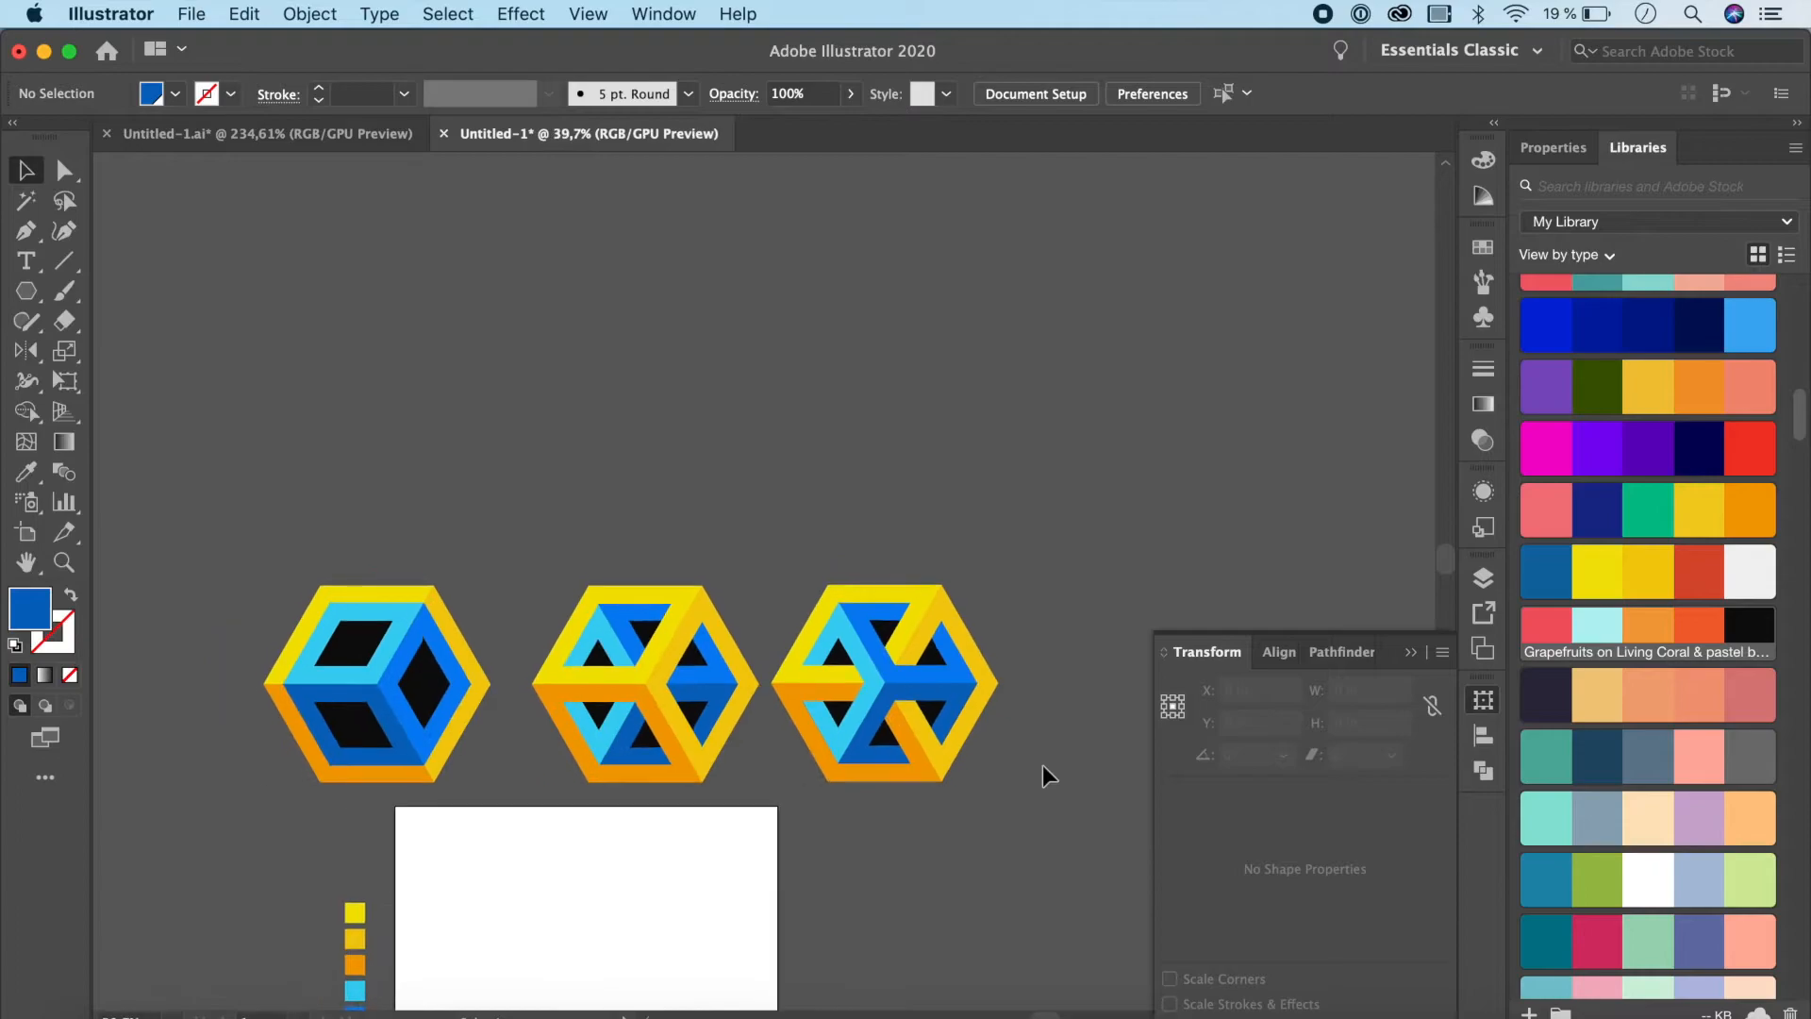
{"action": "scroll", "coordinate": [969, 728], "scroll_direction": "down", "scroll_amount": 2}
{"action": "scroll", "coordinate": [970, 728], "scroll_direction": "right", "scroll_amount": 2}
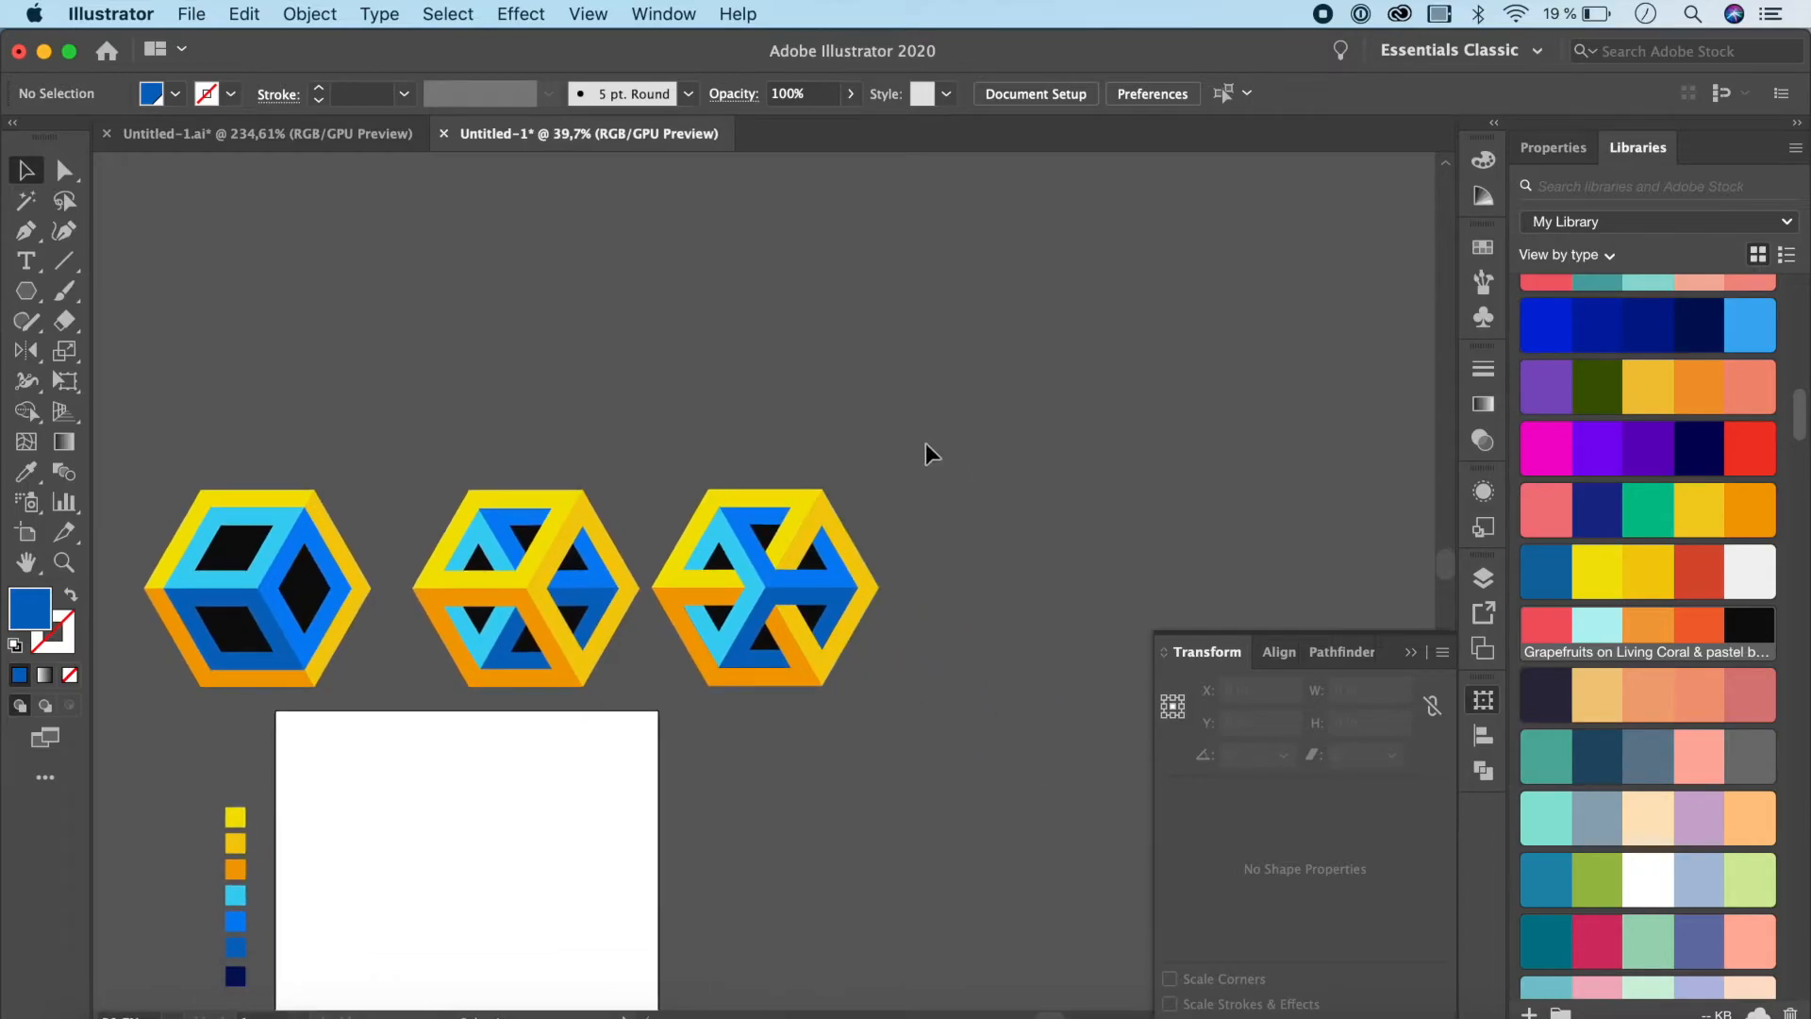
Duplicate the third interlaced cube and place the copy in line to its right, leaving a gap between them
{"action": "left_click_drag", "start_coordinate": [661, 709], "coordinate": [660, 709]}
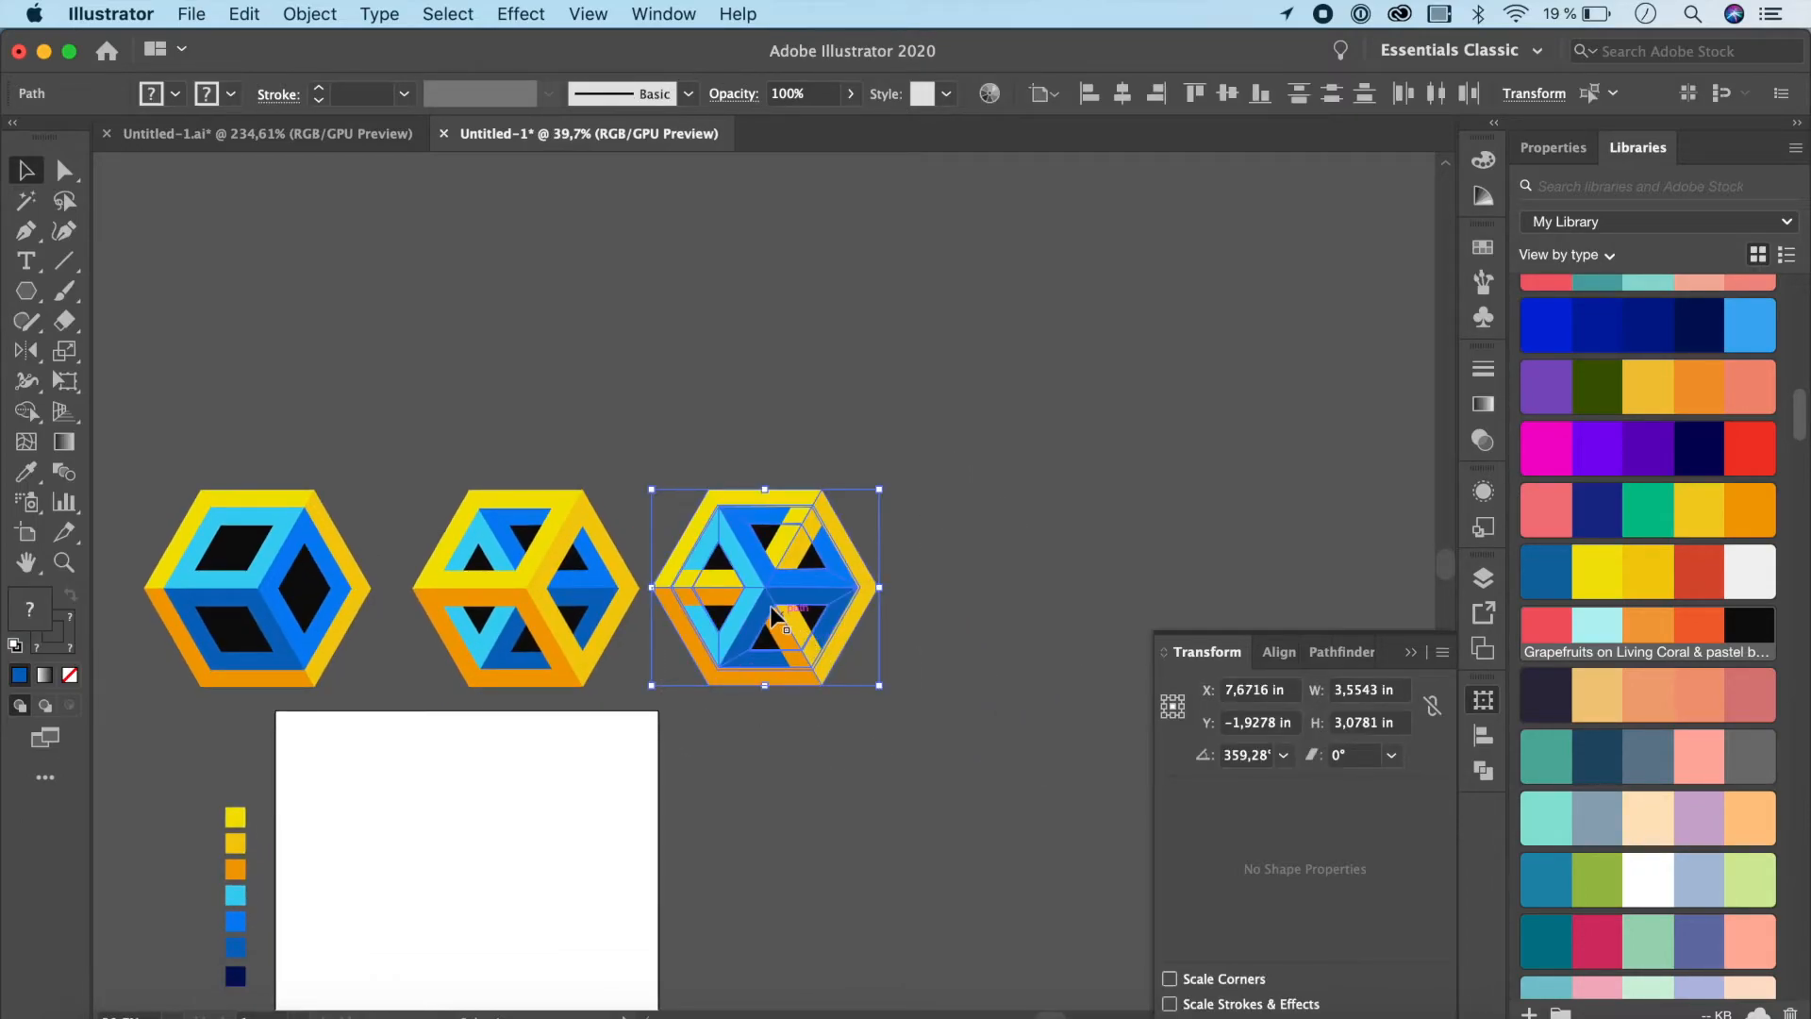
{"action": "left_click_drag", "start_coordinate": [769, 611], "coordinate": [1037, 613]}
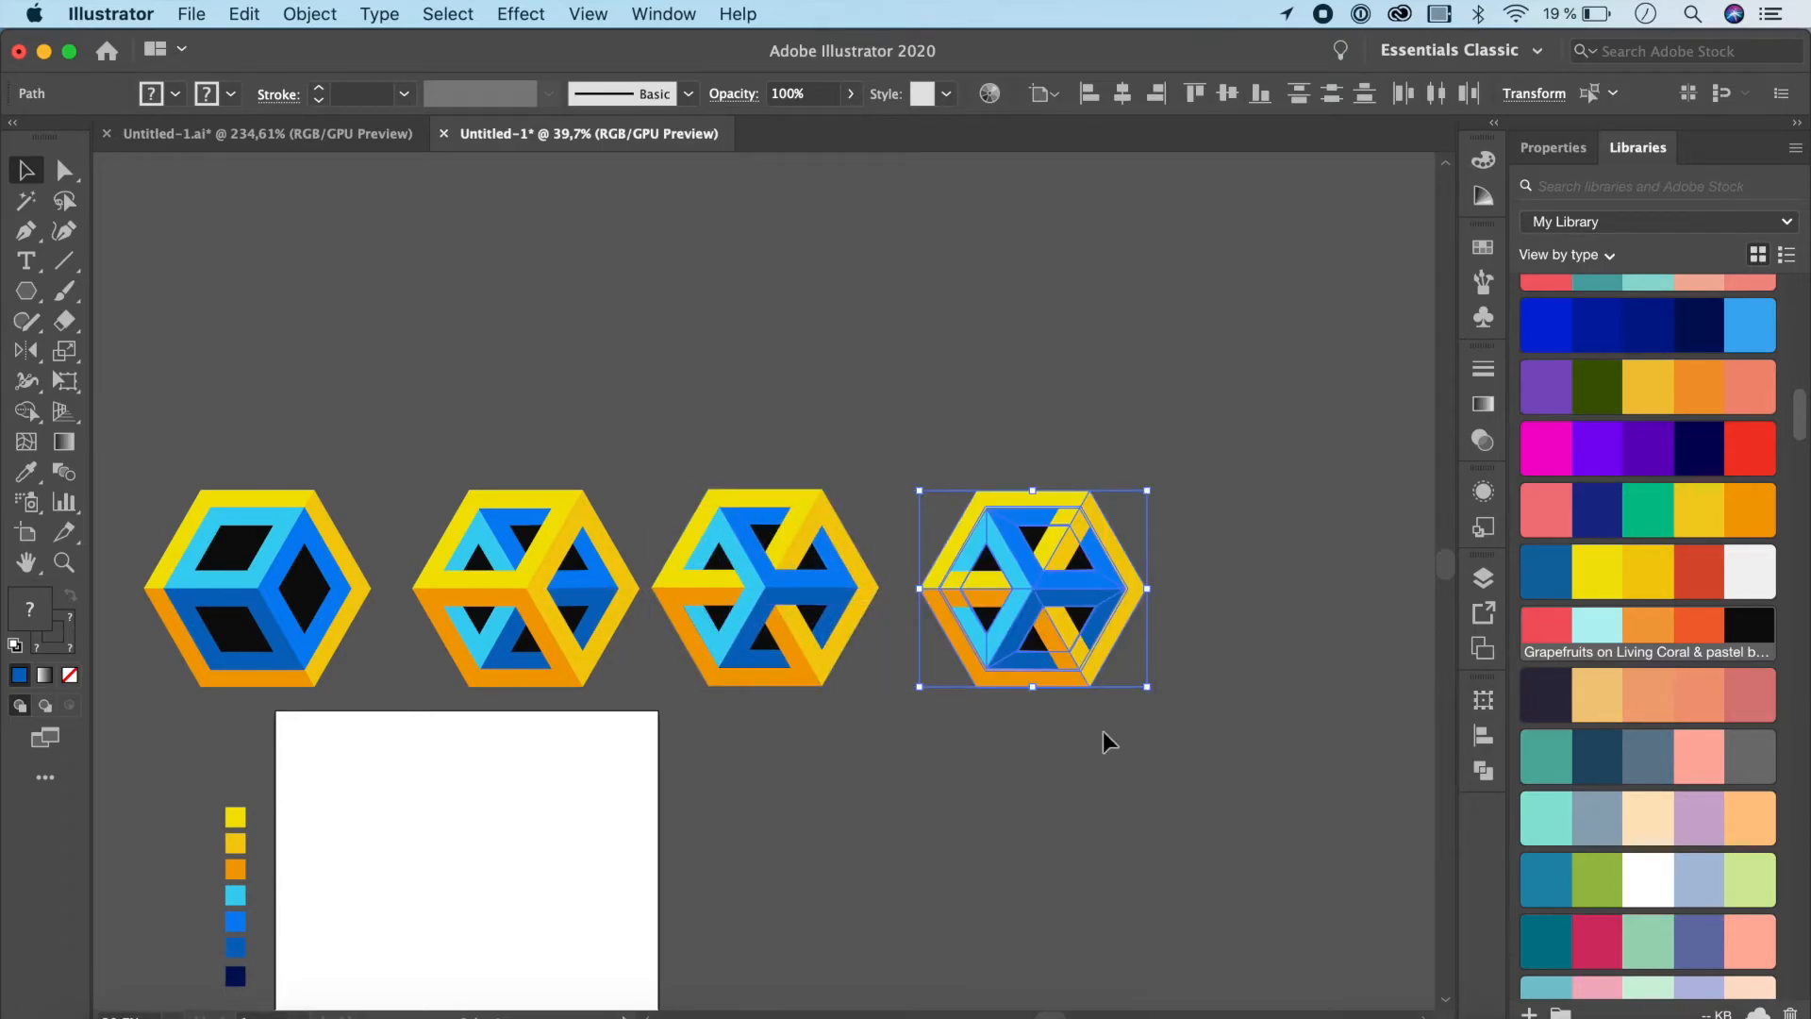
{"action": "scroll", "coordinate": [1101, 727], "scroll_direction": "up", "scroll_amount": 5}
{"action": "scroll", "coordinate": [1102, 727], "scroll_direction": "up", "scroll_amount": 1}
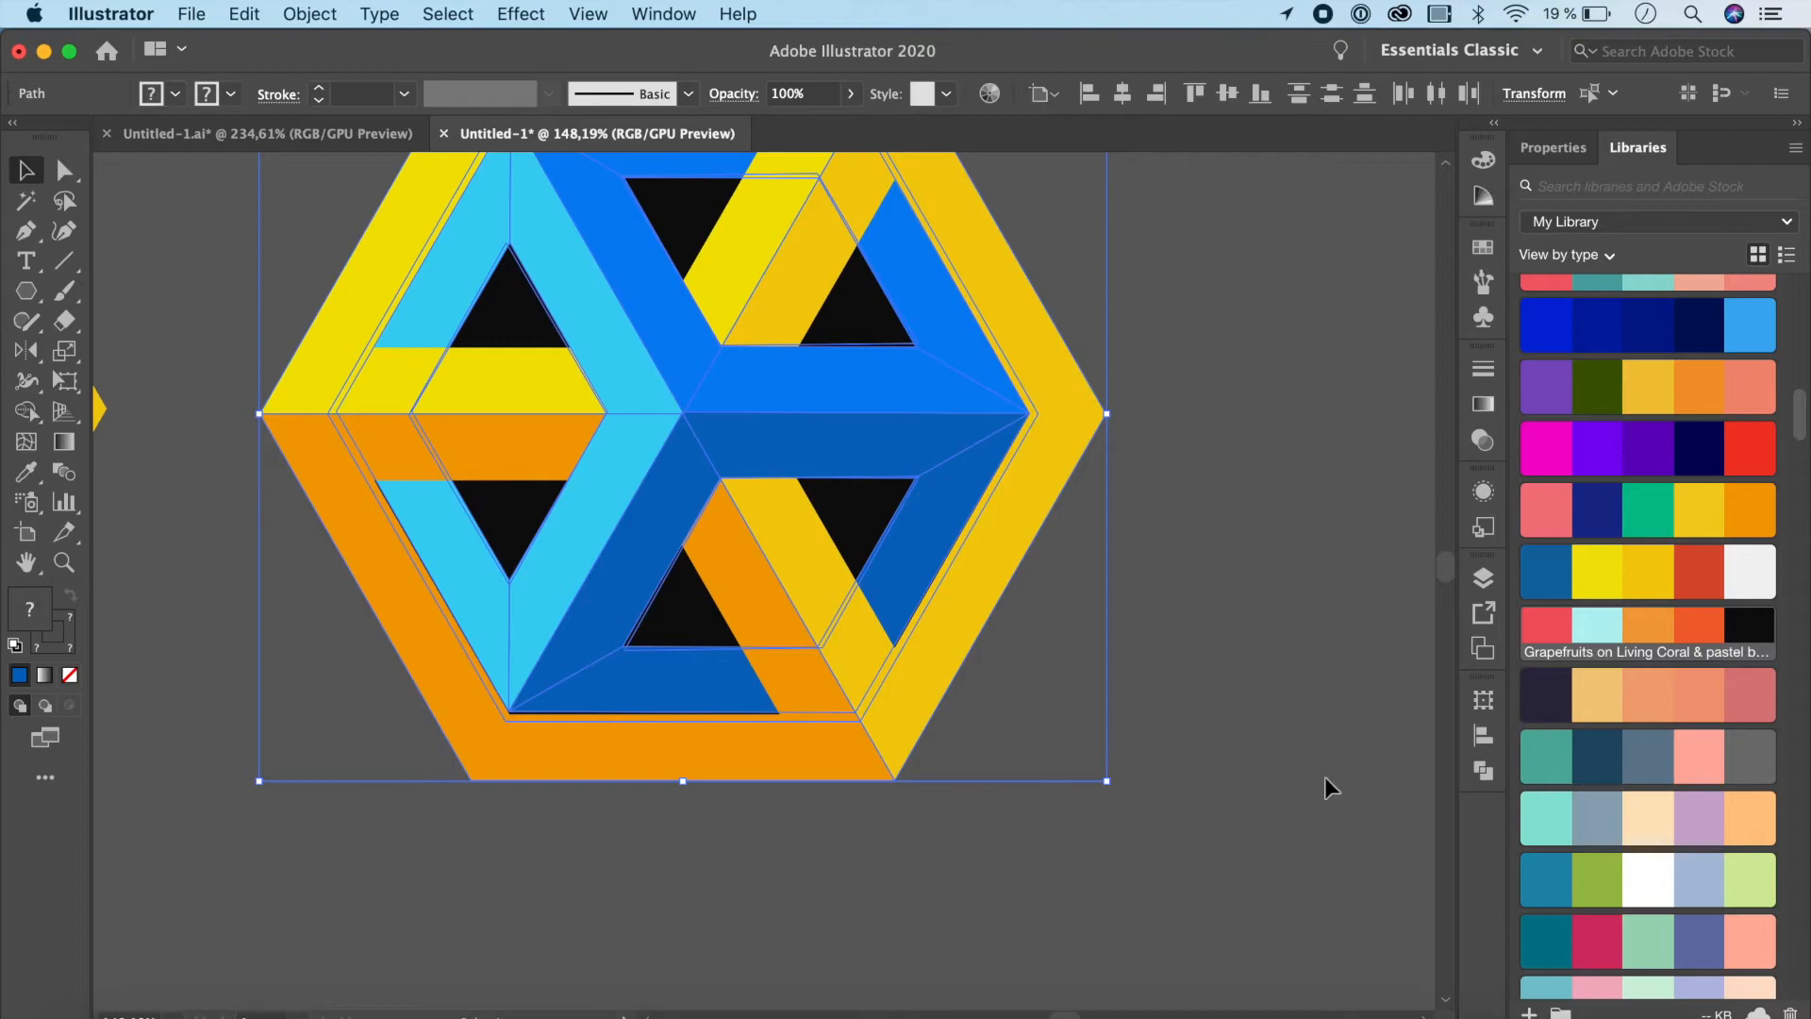
{"action": "left_click", "coordinate": [1334, 755]}
Nudge the copied cube's dark blue face down, medium blue face up and light blue face left to open thin black seams
{"action": "left_click", "coordinate": [899, 530]}
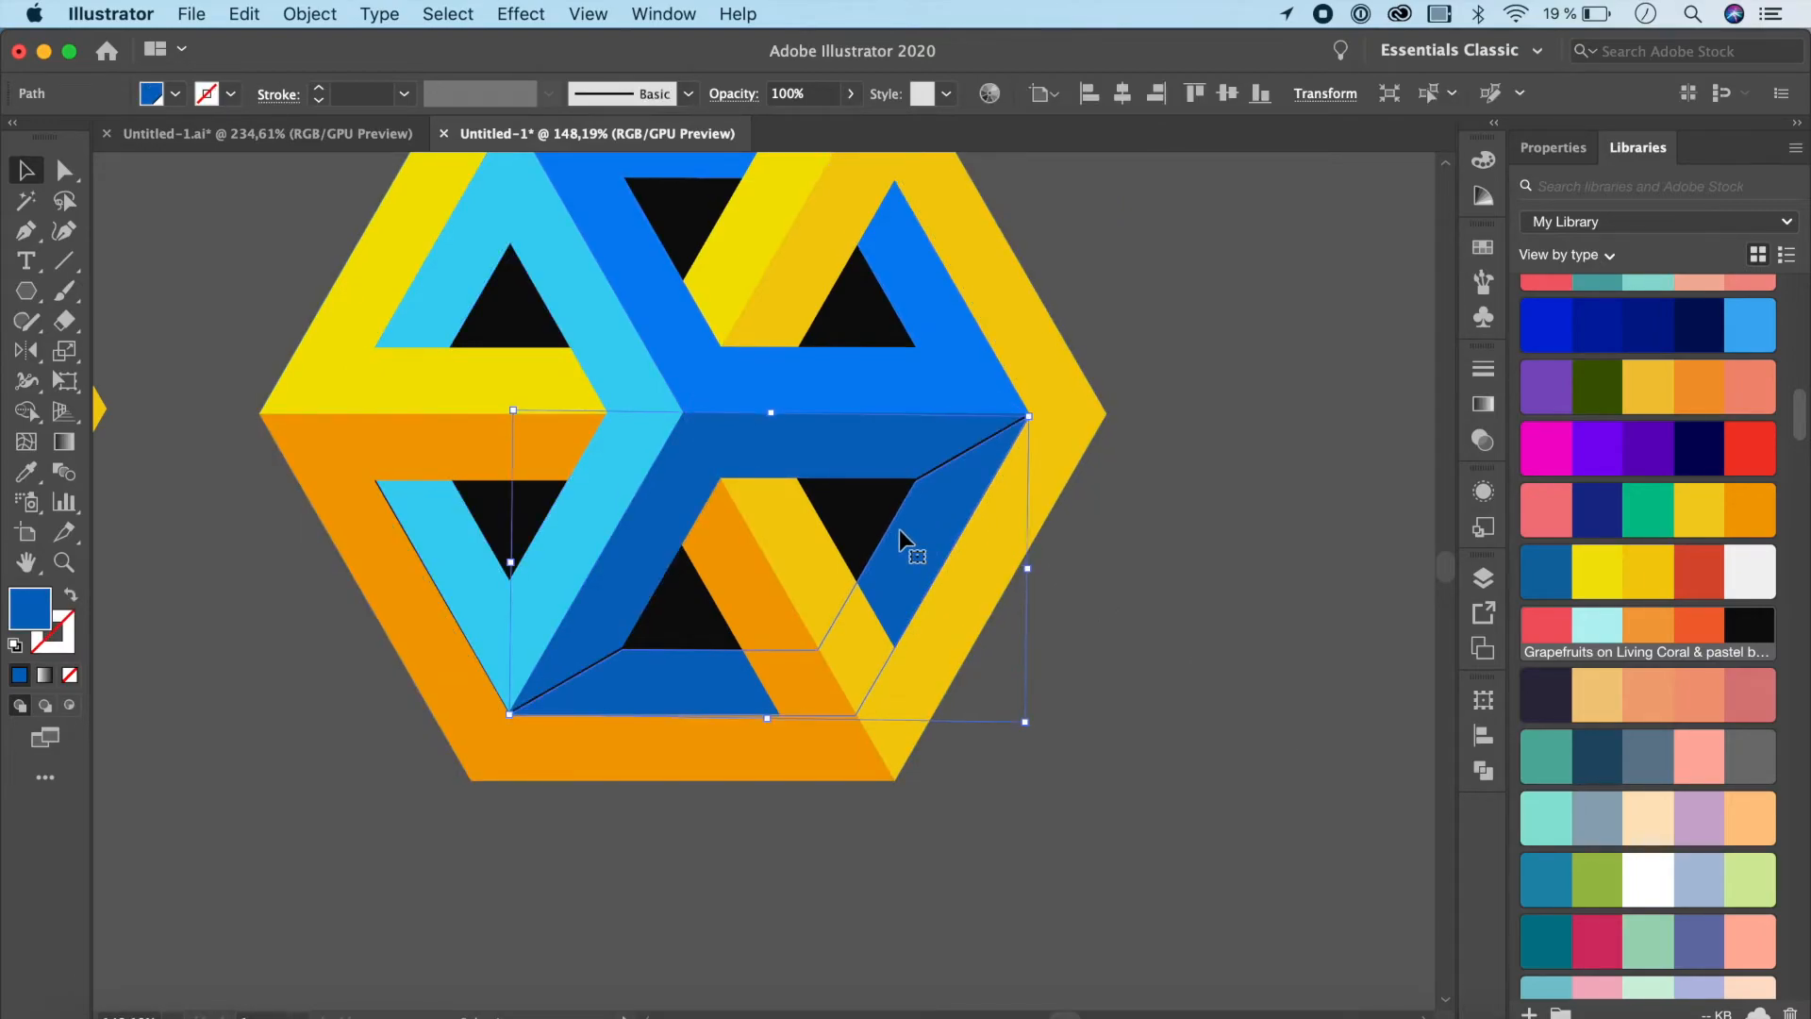
{"action": "left_click", "coordinate": [938, 314]}
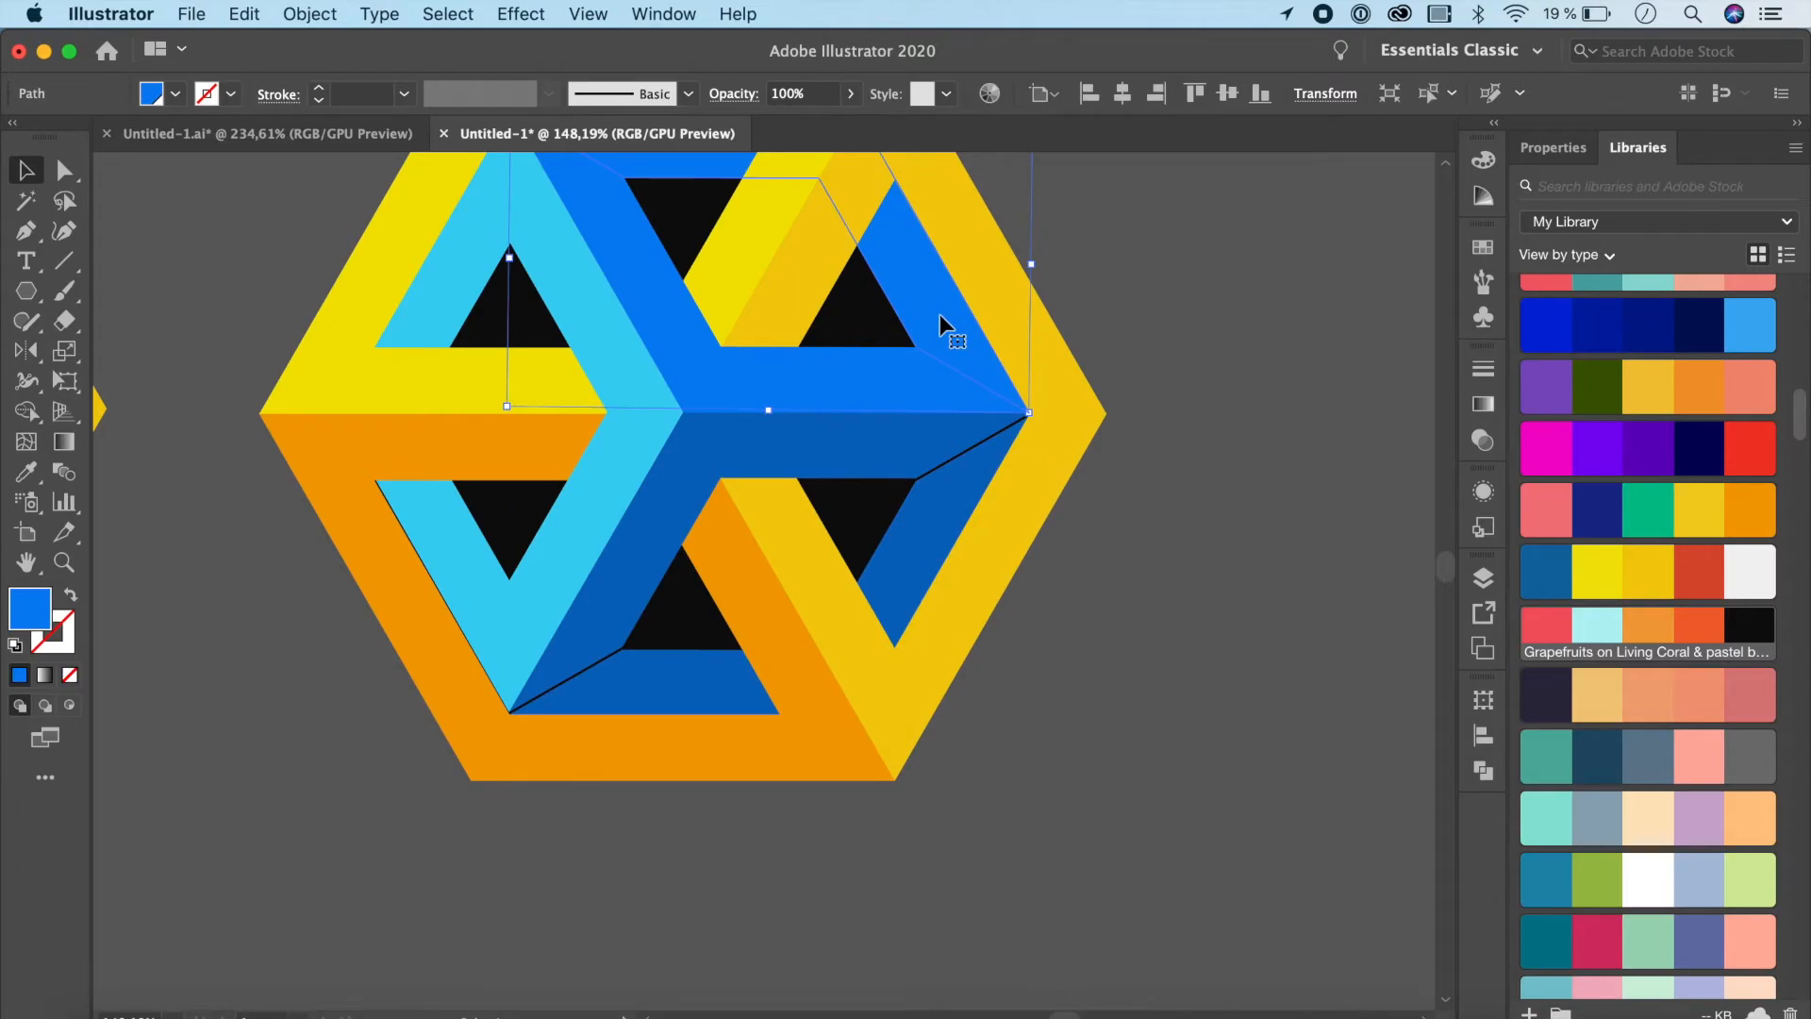
{"action": "key", "text": "Up"}
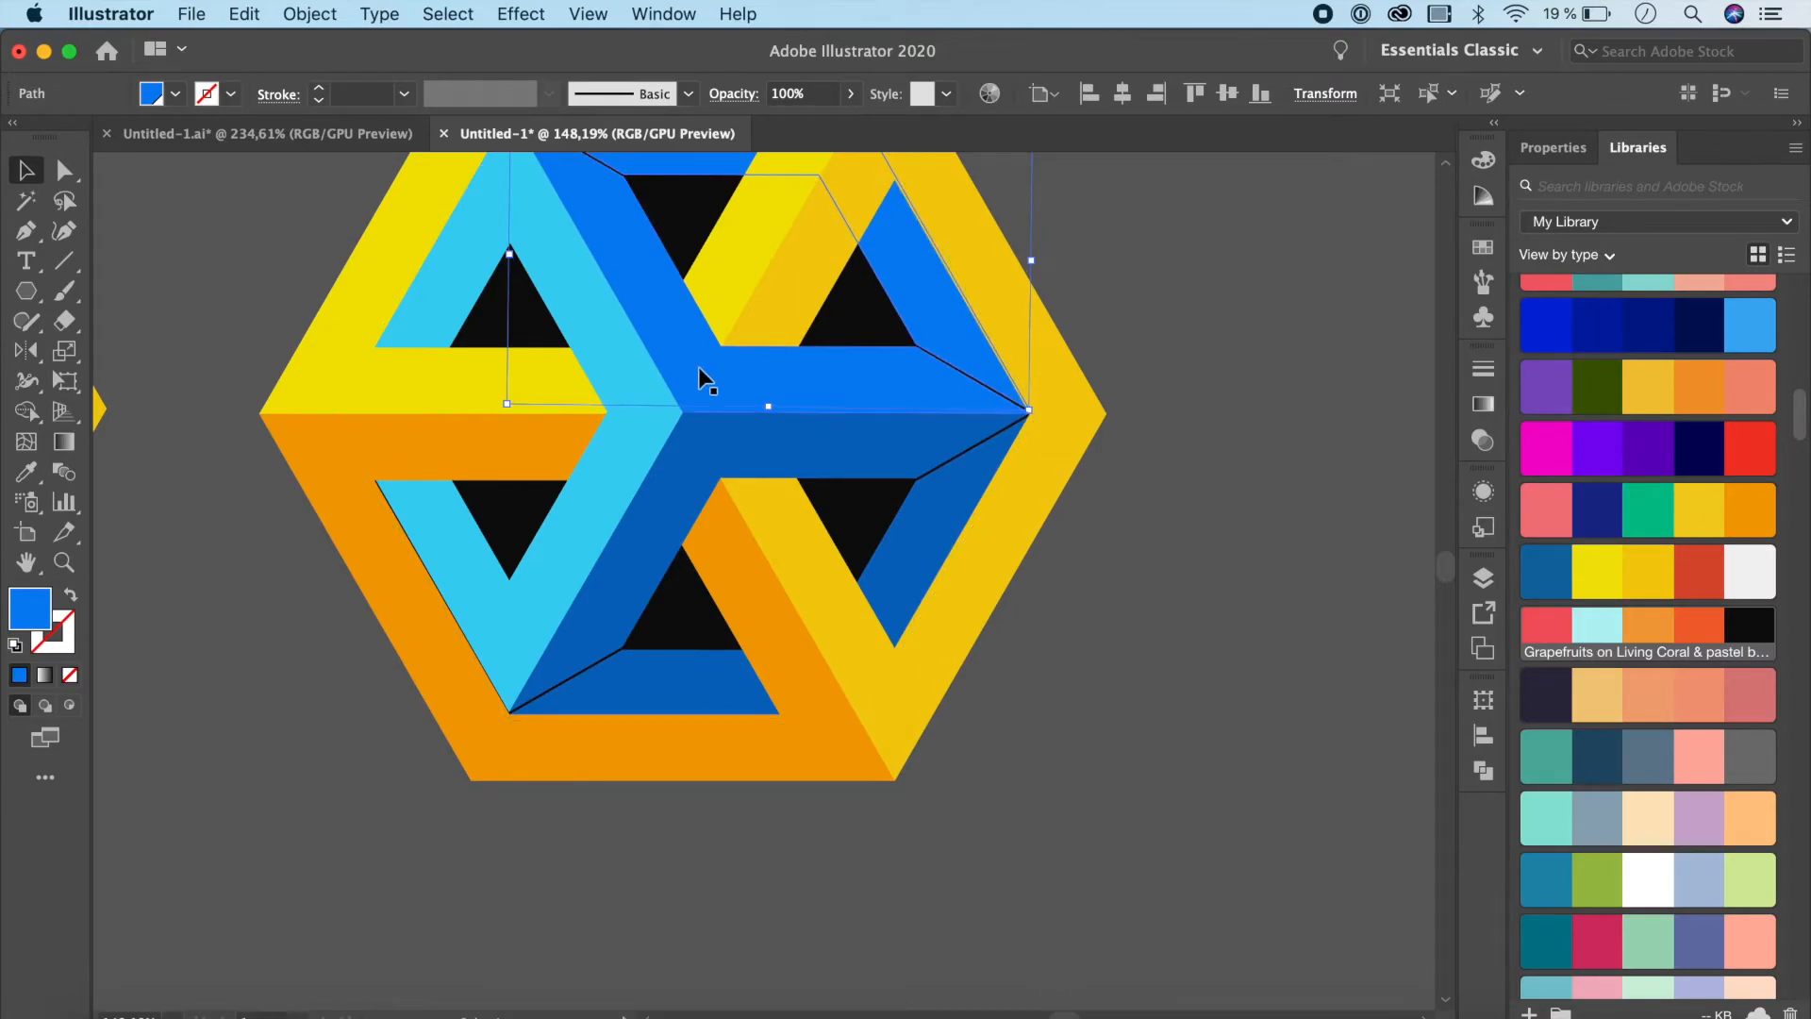
{"action": "left_click", "coordinate": [432, 520]}
{"action": "key", "text": "Left"}
{"action": "left_click", "coordinate": [1094, 670]}
{"action": "scroll", "coordinate": [1094, 674], "scroll_direction": "up", "scroll_amount": 5}
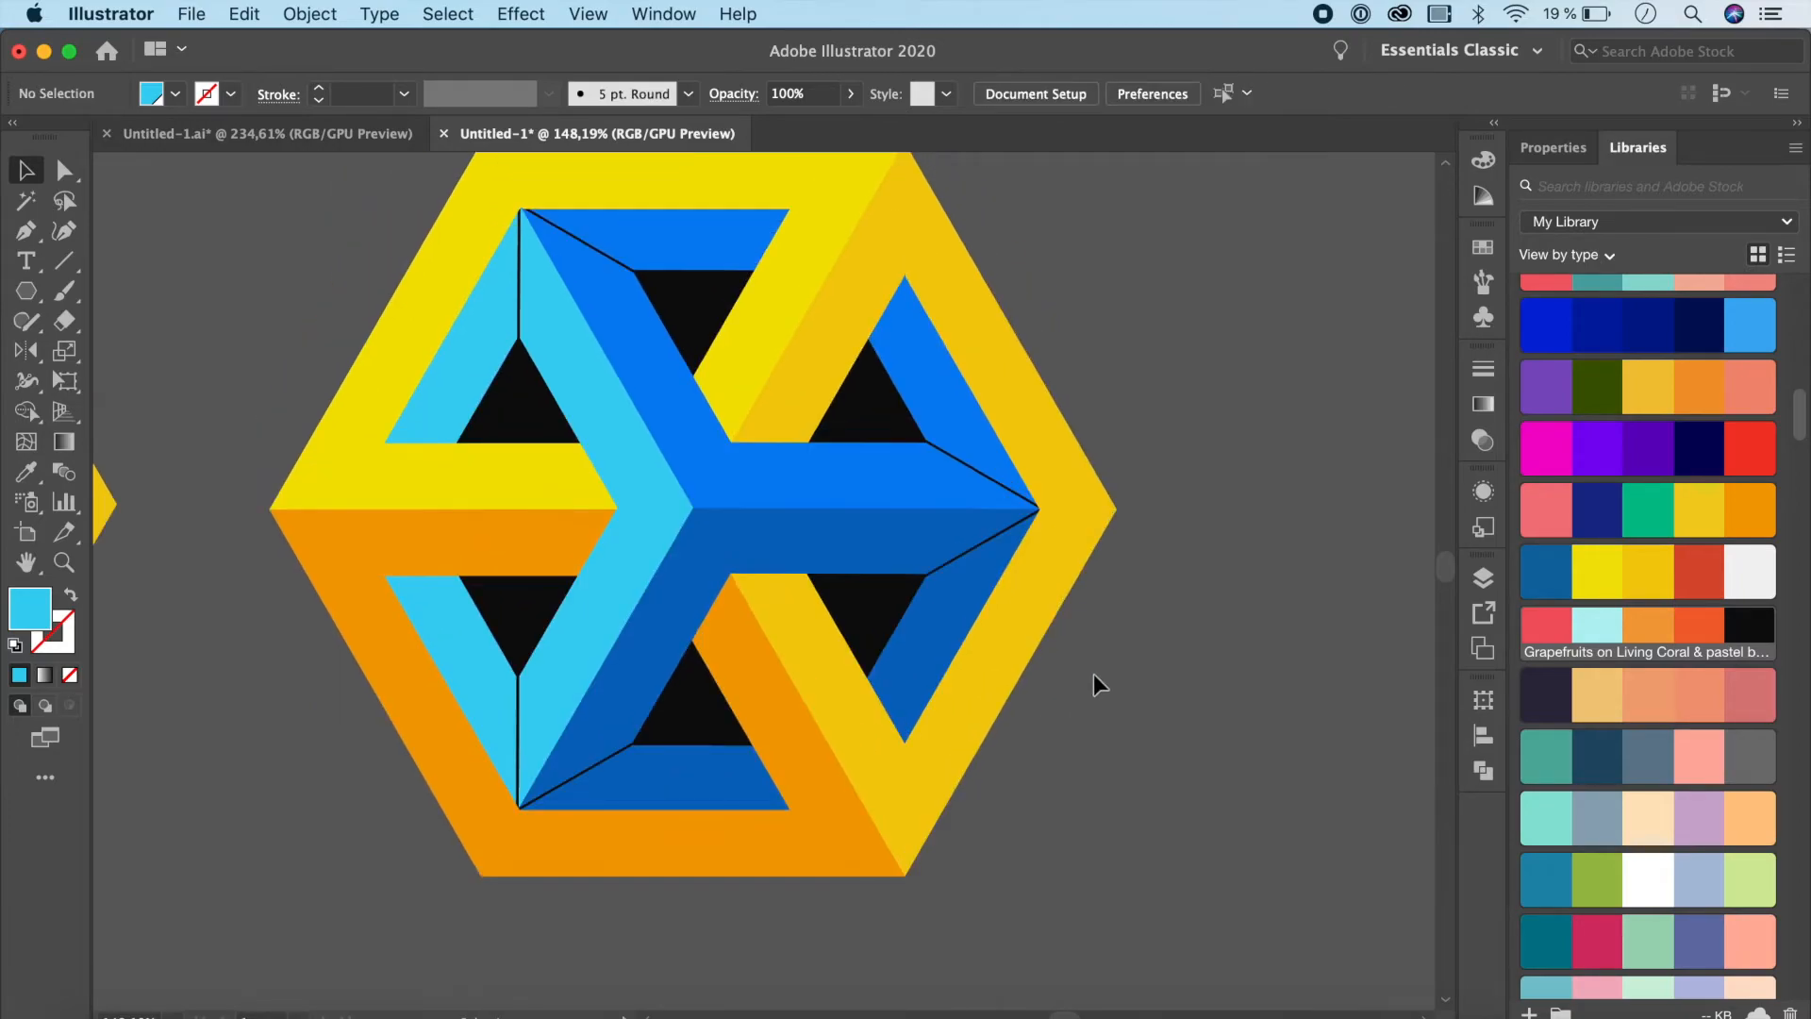
Select the whole third interlaced cube, the one without black seams, and make a pattern from it
{"action": "left_click_drag", "start_coordinate": [362, 211], "coordinate": [1116, 738]}
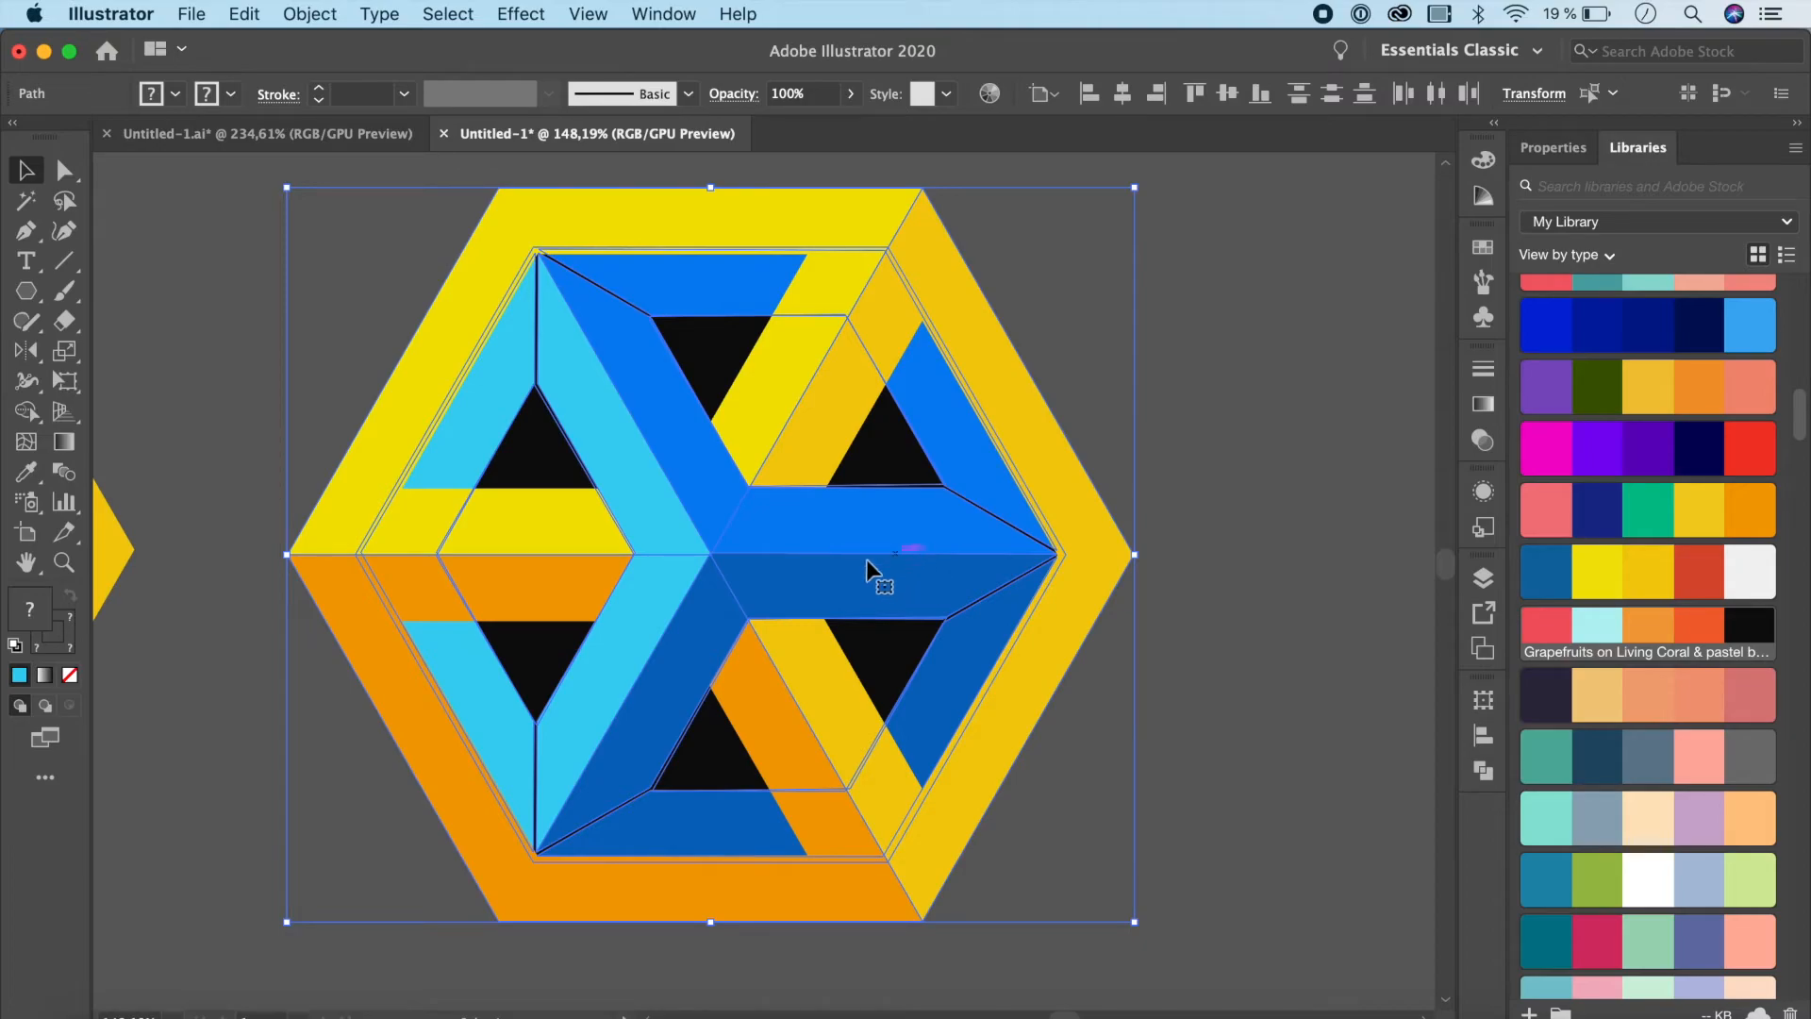
{"action": "left_click", "coordinate": [240, 375]}
{"action": "scroll", "coordinate": [240, 375], "scroll_direction": "right", "scroll_amount": 8}
{"action": "scroll", "coordinate": [231, 415], "scroll_direction": "left", "scroll_amount": 2}
{"action": "scroll", "coordinate": [231, 458], "scroll_direction": "left", "scroll_amount": 3}
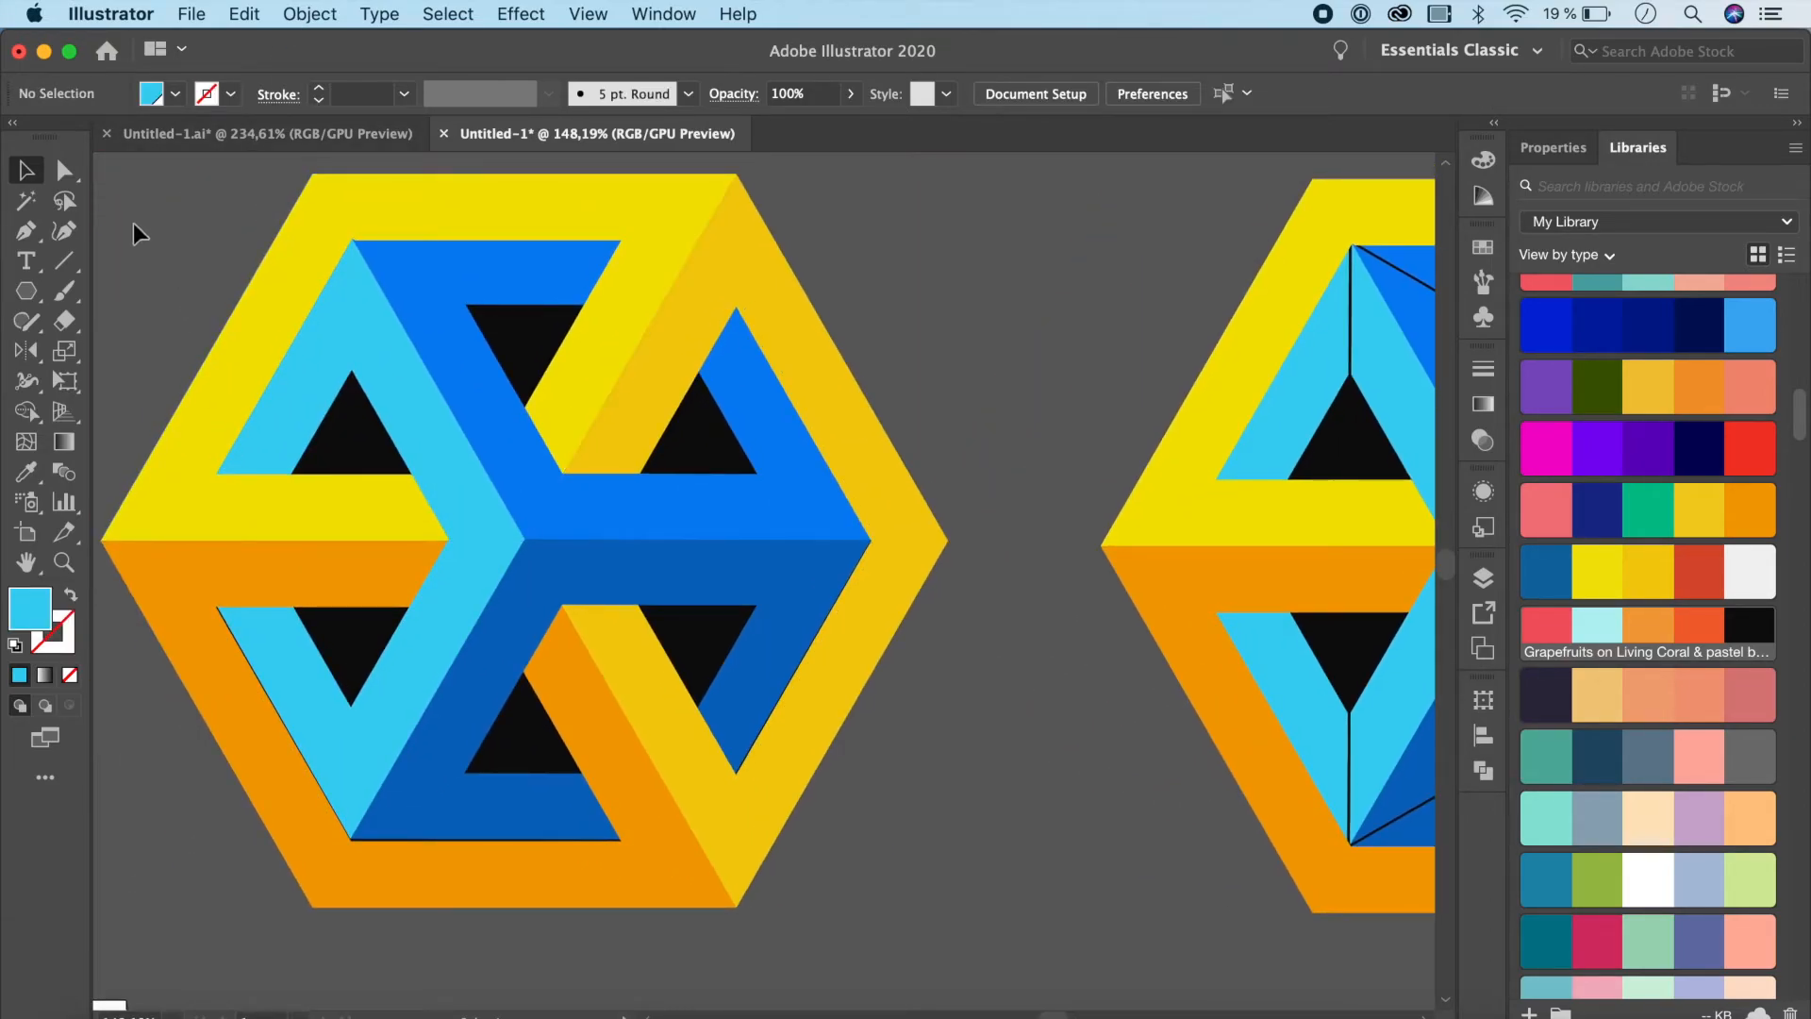
{"action": "left_click_drag", "start_coordinate": [873, 928], "coordinate": [505, 128]}
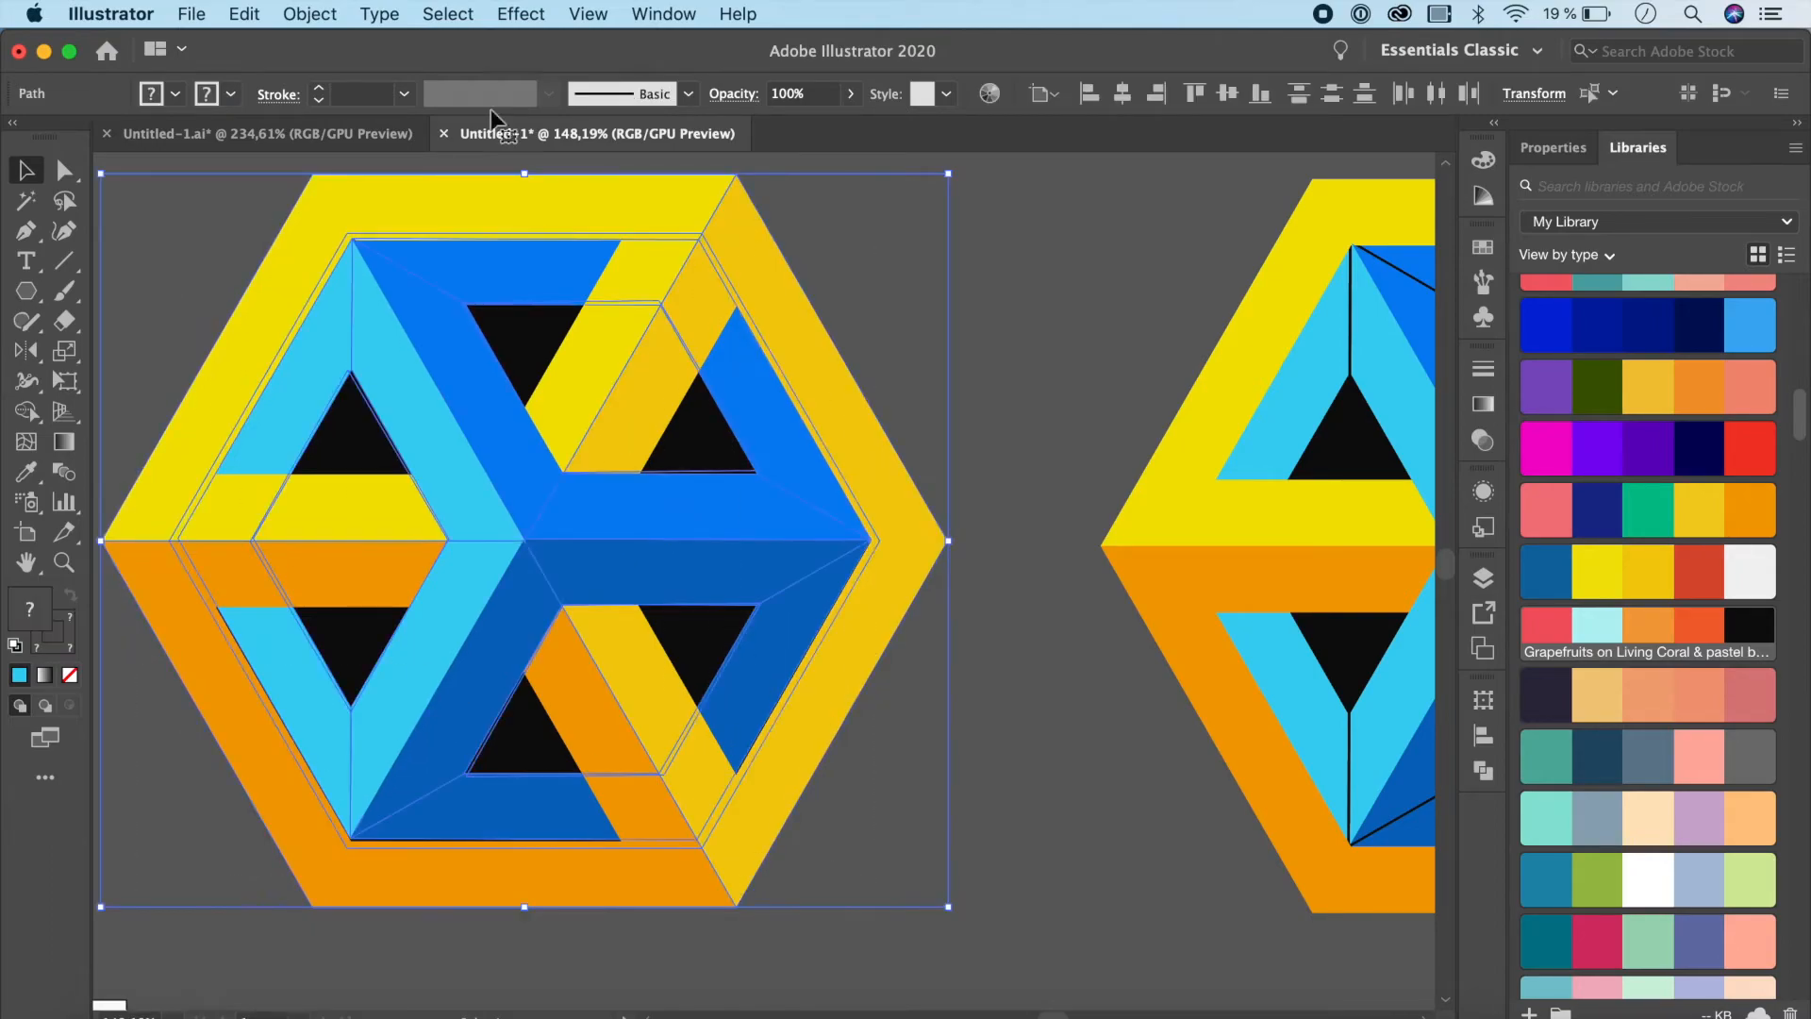
{"action": "left_click", "coordinate": [310, 14]}
{"action": "mouse_move", "coordinate": [342, 644]}
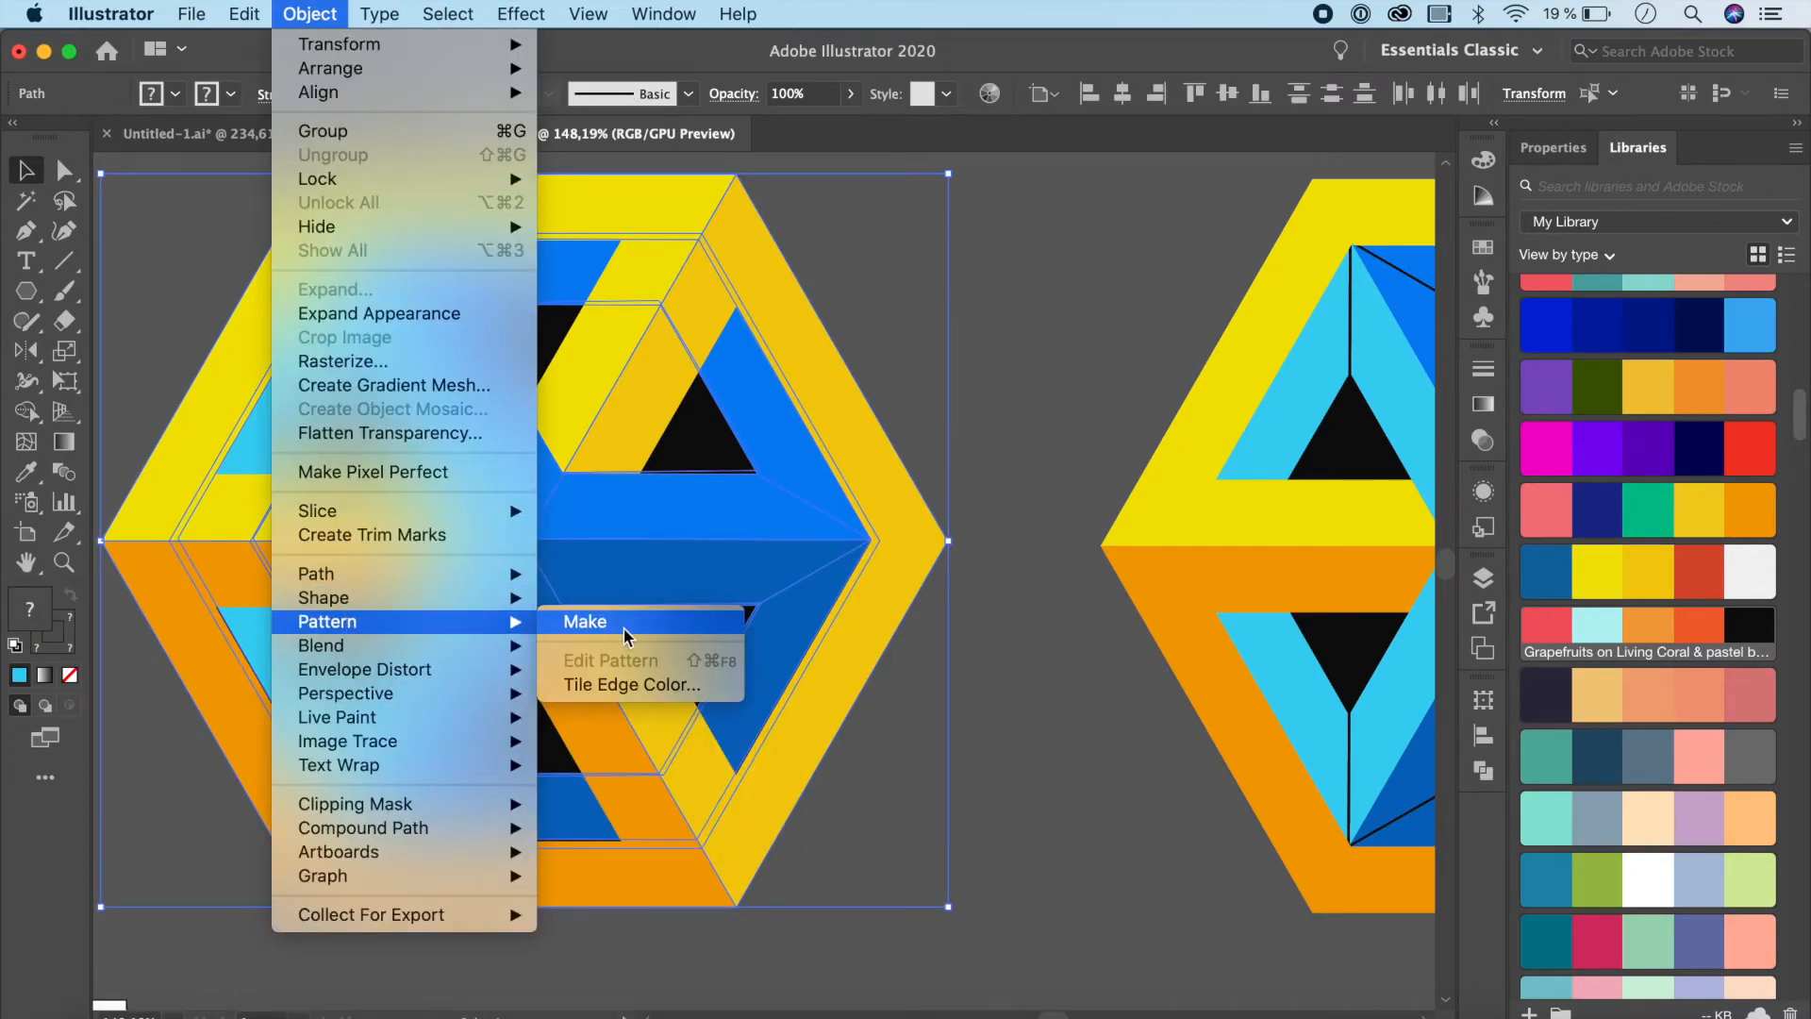
{"action": "left_click", "coordinate": [584, 621]}
{"action": "left_click", "coordinate": [1158, 595]}
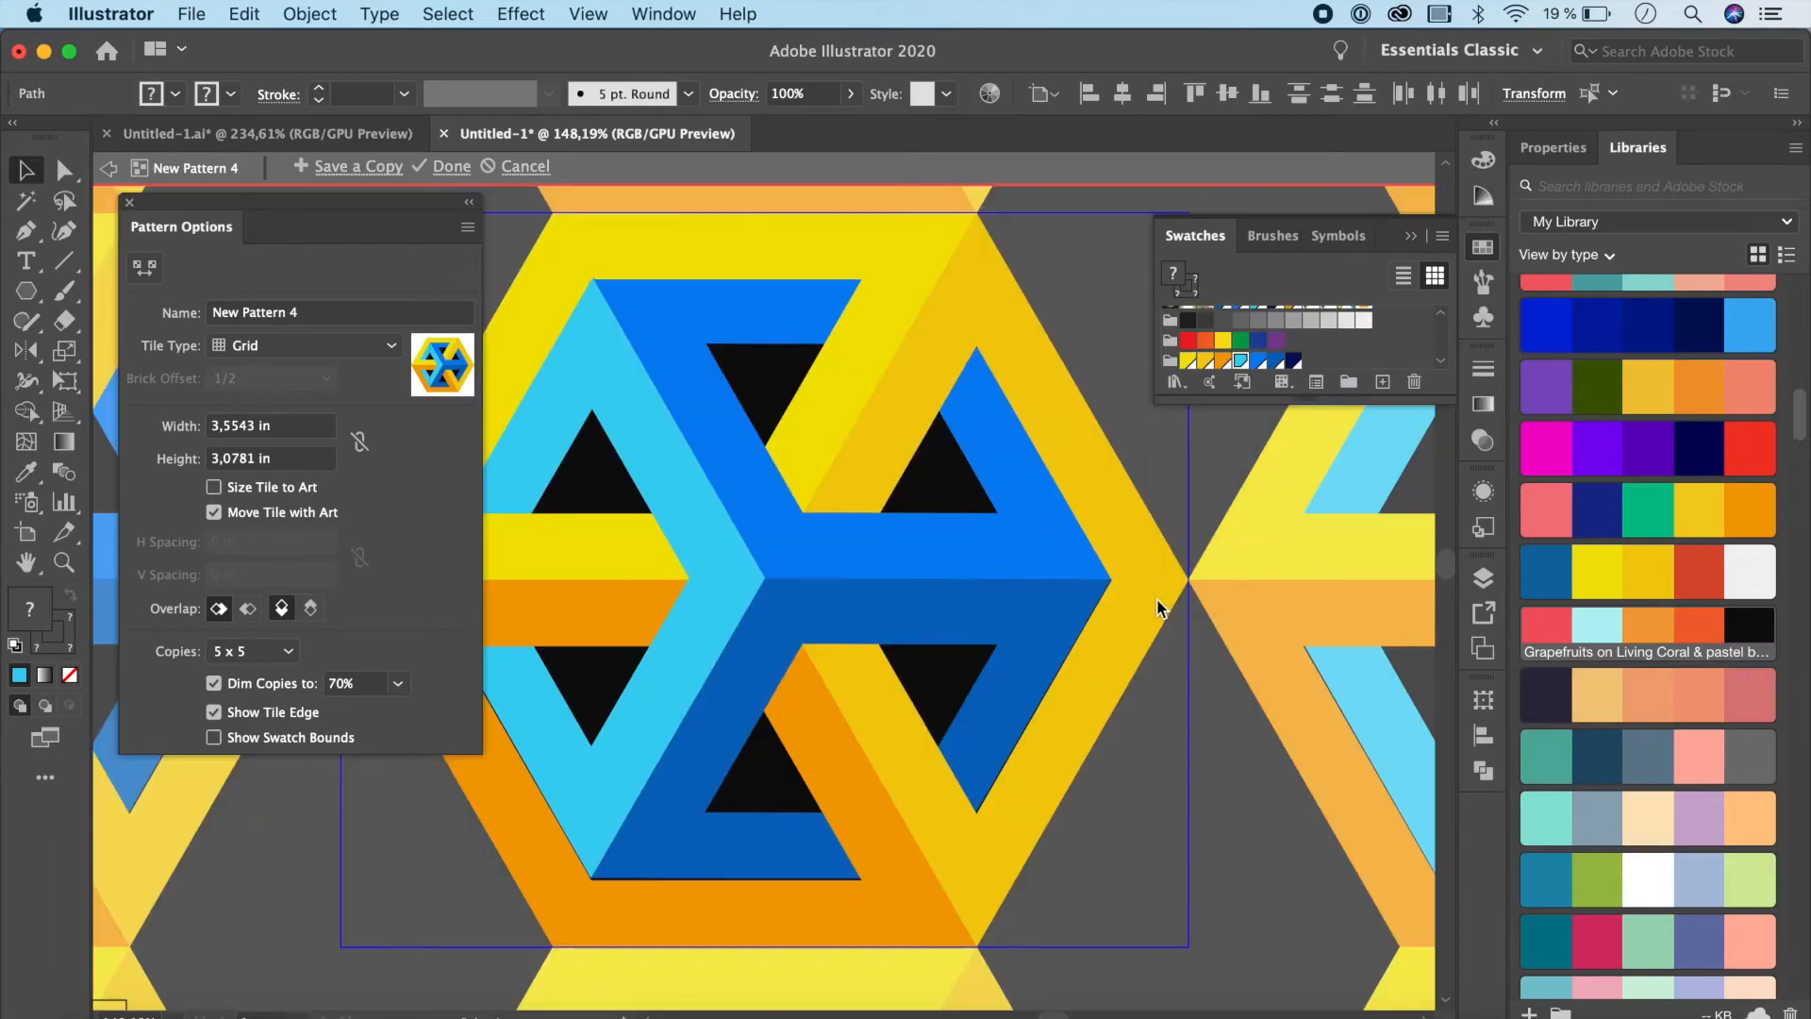
Set the seamless cube pattern's tile type to Hex by Column and finish editing the pattern
{"action": "left_click", "coordinate": [335, 349]}
{"action": "left_click", "coordinate": [317, 455]}
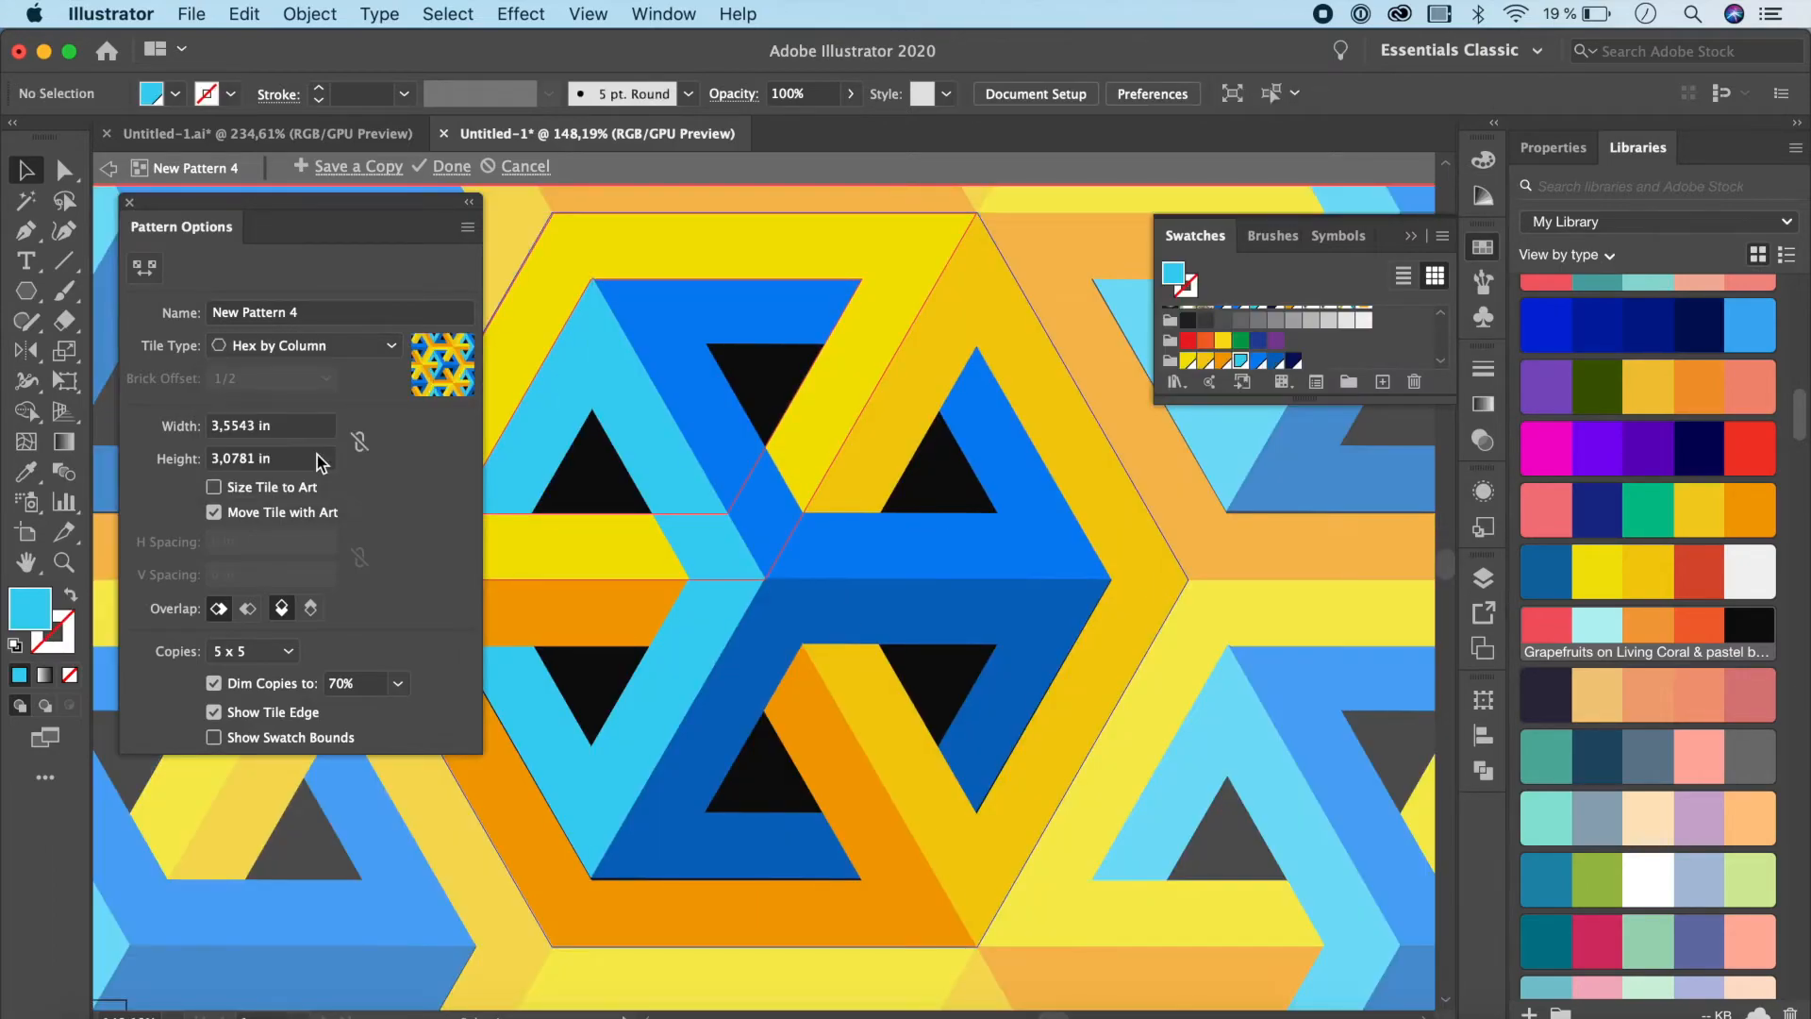
{"action": "left_click", "coordinate": [492, 200]}
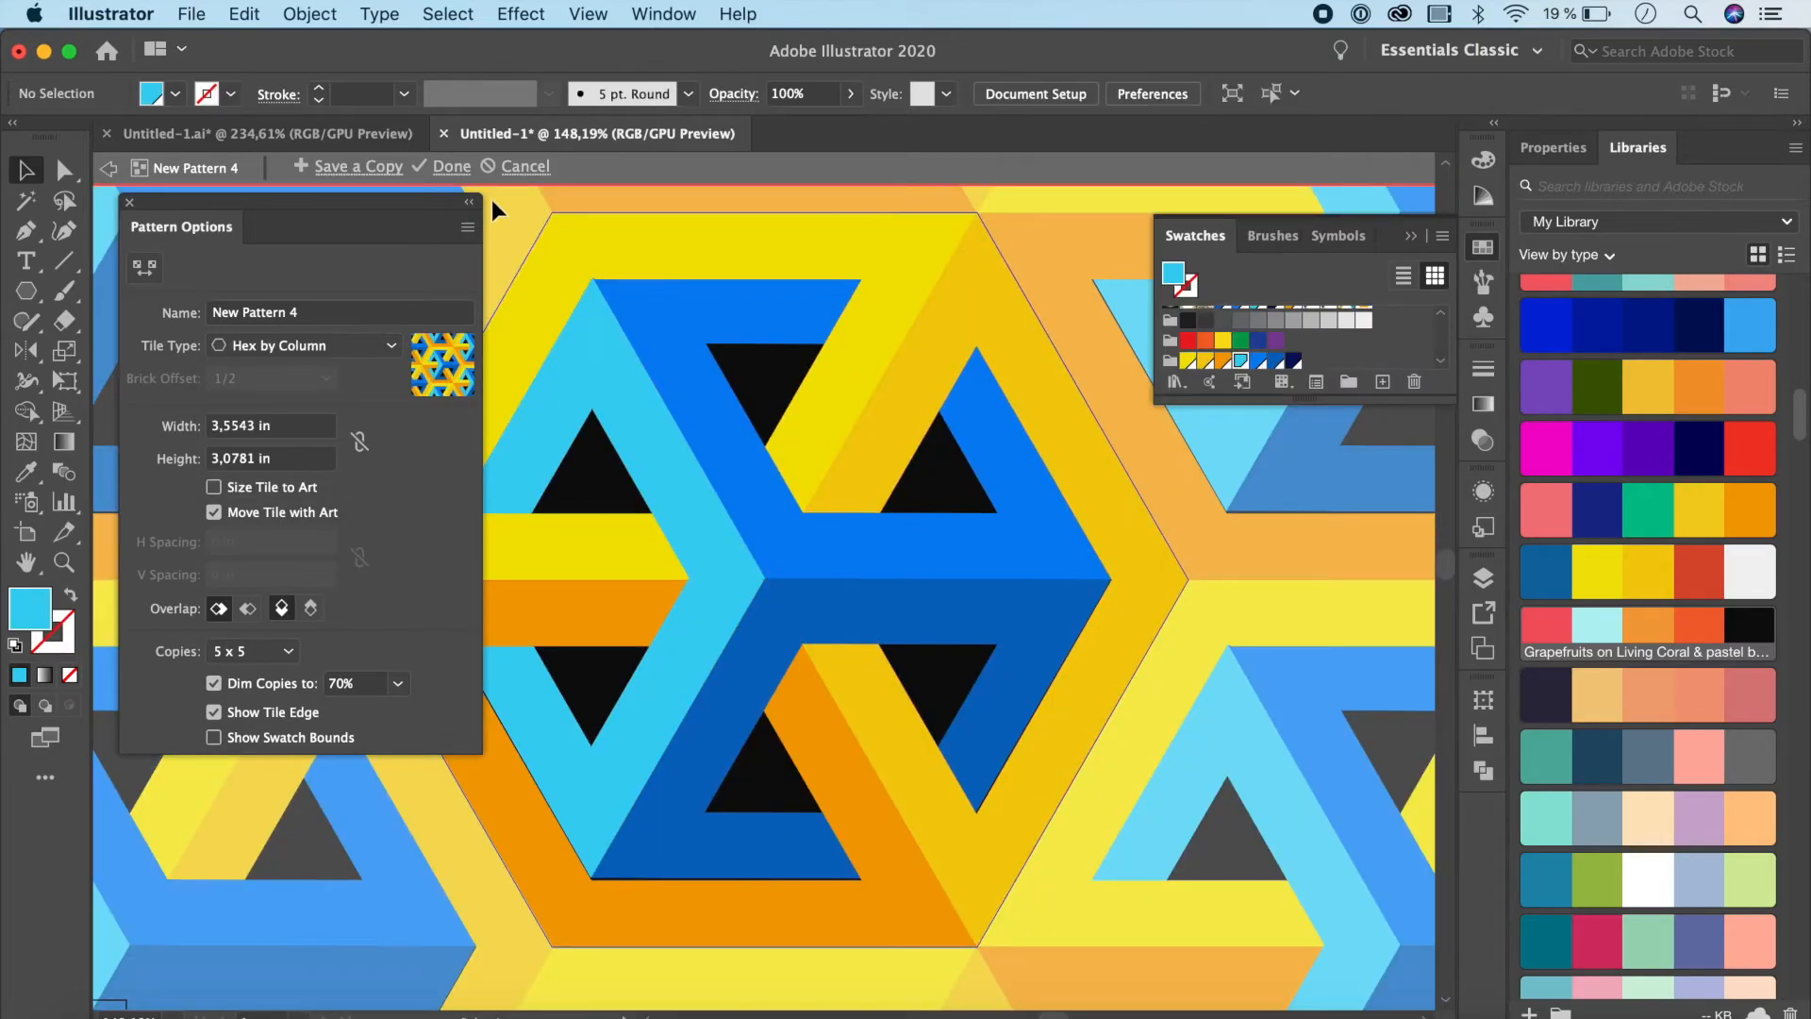
{"action": "left_click", "coordinate": [449, 171]}
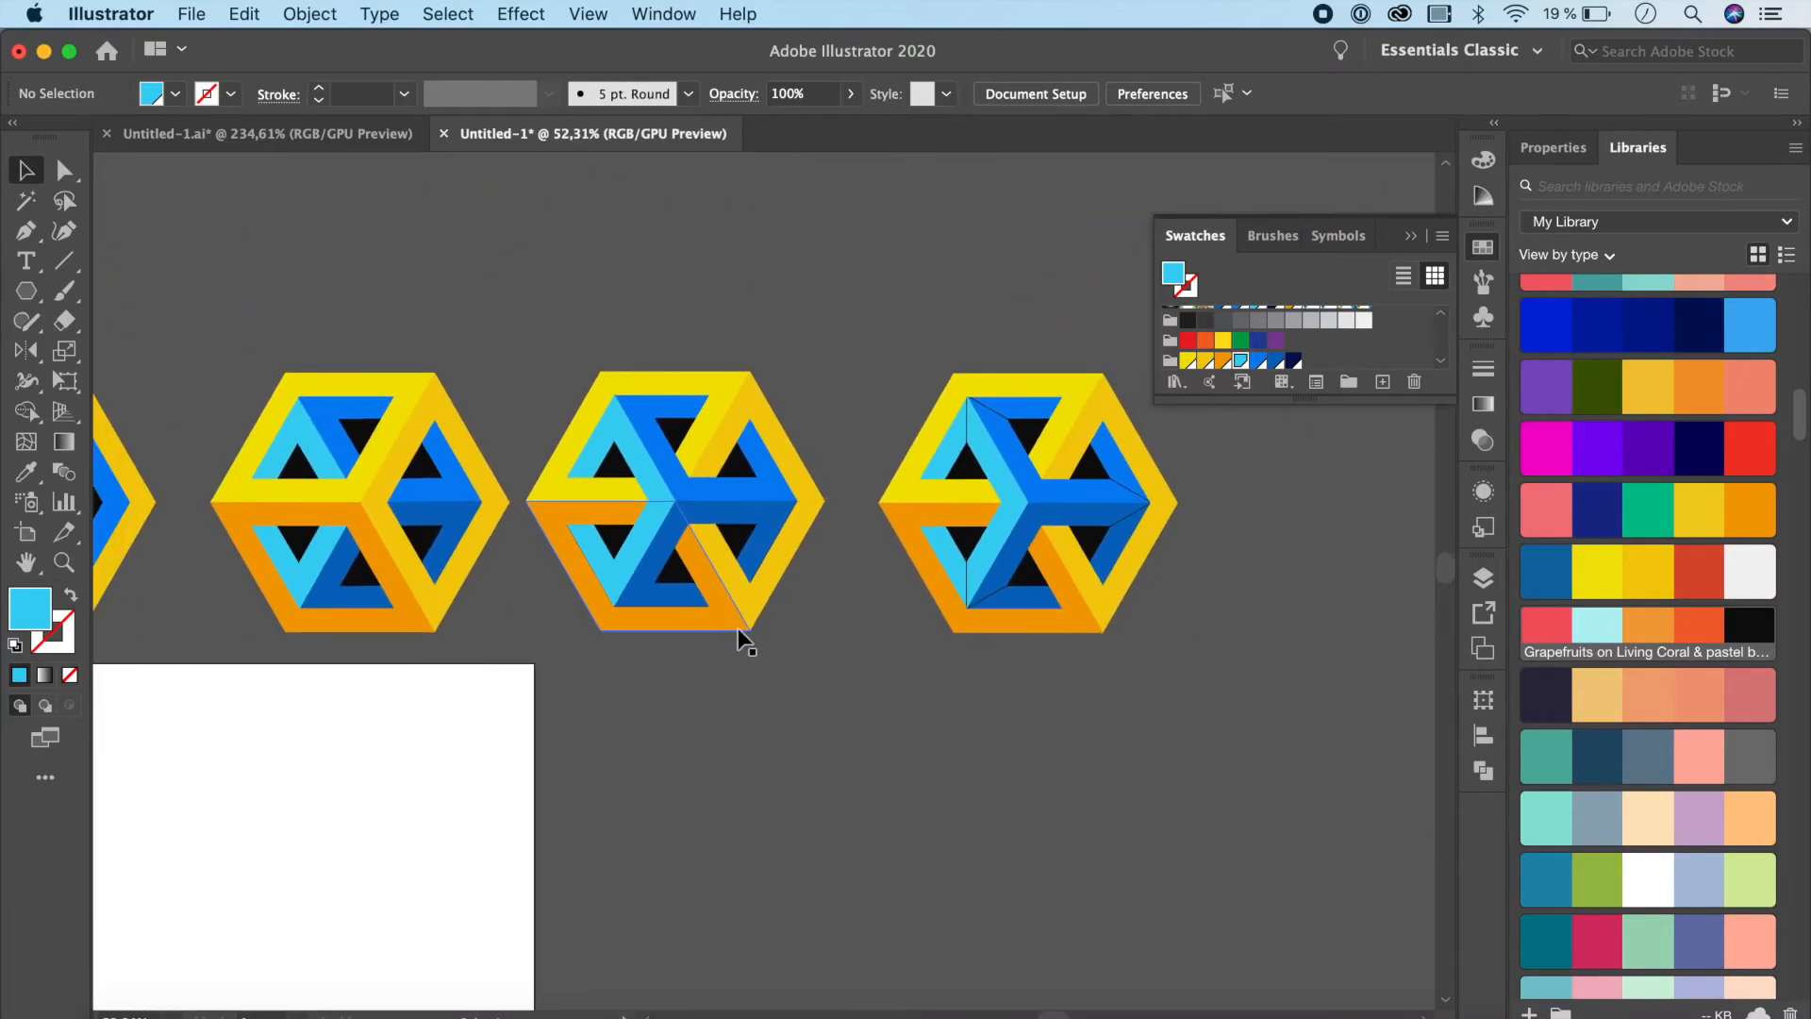
Position the second pattern-filled rectangle so it extends below the rectangle filled with the third cube's pattern
{"action": "scroll", "coordinate": [1273, 719], "scroll_direction": "down", "scroll_amount": 5}
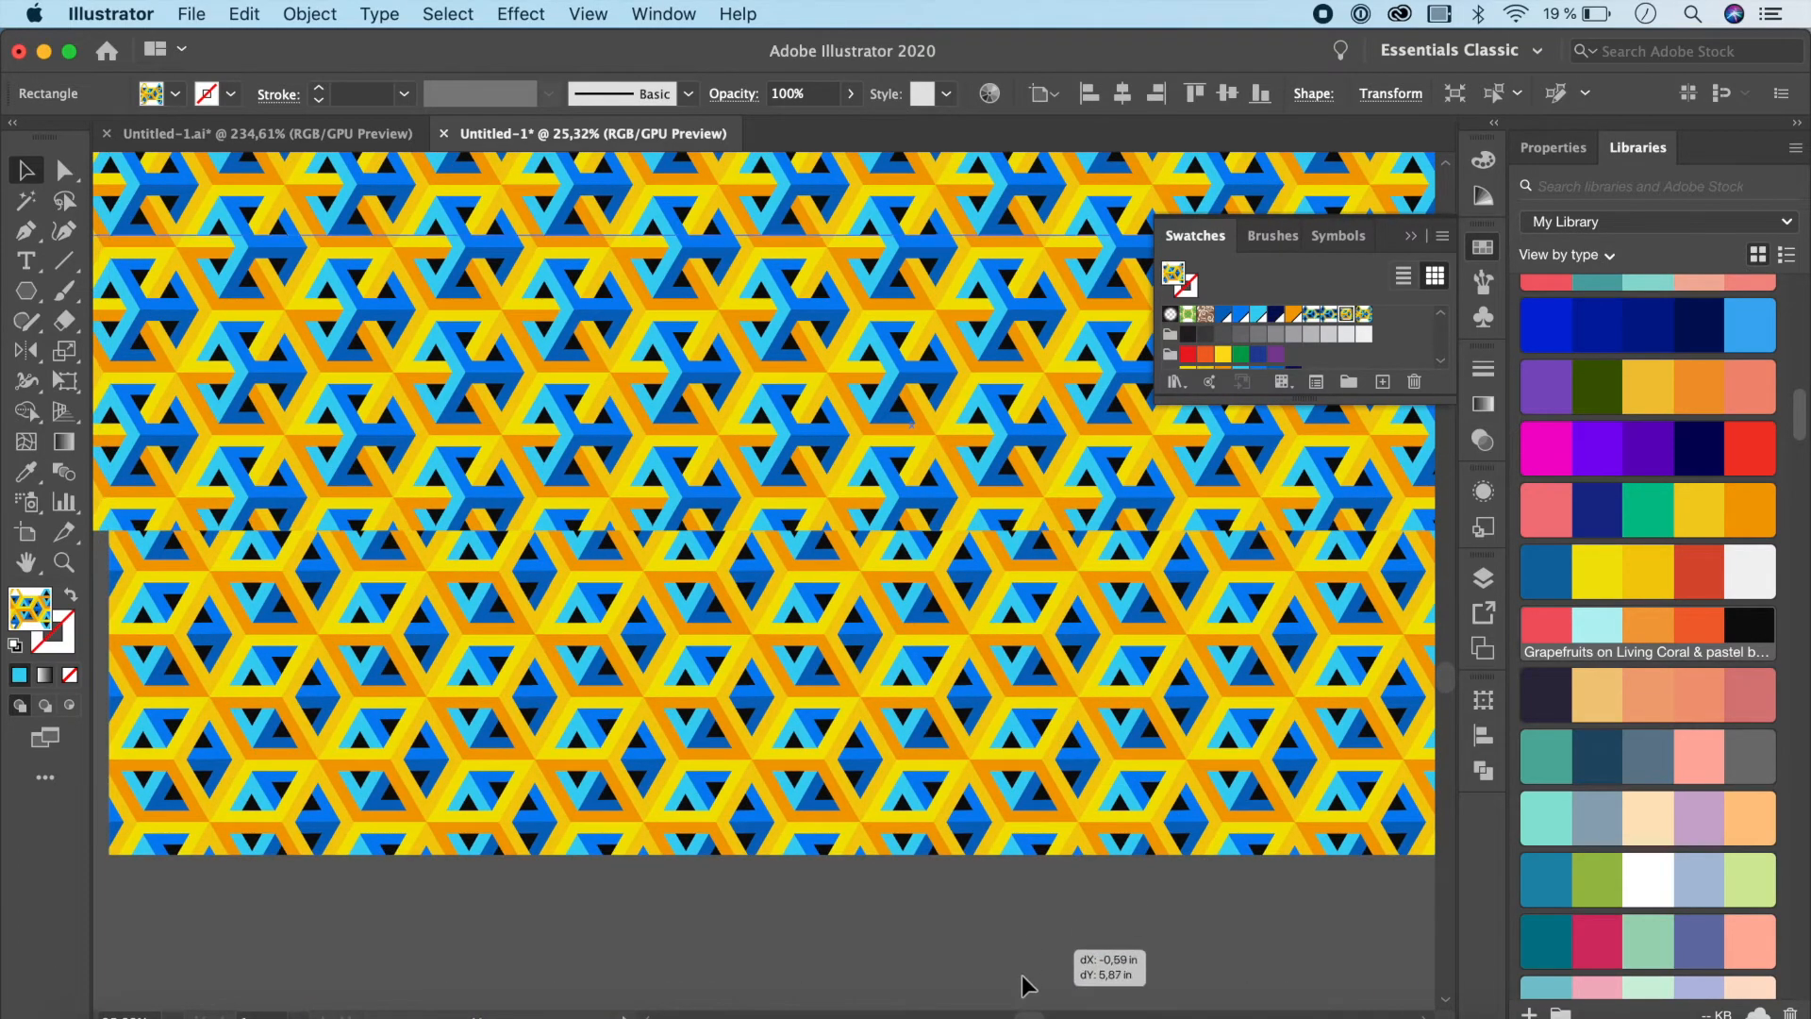
{"action": "scroll", "coordinate": [1028, 991], "scroll_direction": "down", "scroll_amount": 1}
{"action": "left_click_drag", "start_coordinate": [911, 665], "coordinate": [943, 801]}
{"action": "left_click_drag", "start_coordinate": [887, 731], "coordinate": [896, 794]}
{"action": "left_click_drag", "start_coordinate": [894, 446], "coordinate": [934, 403]}
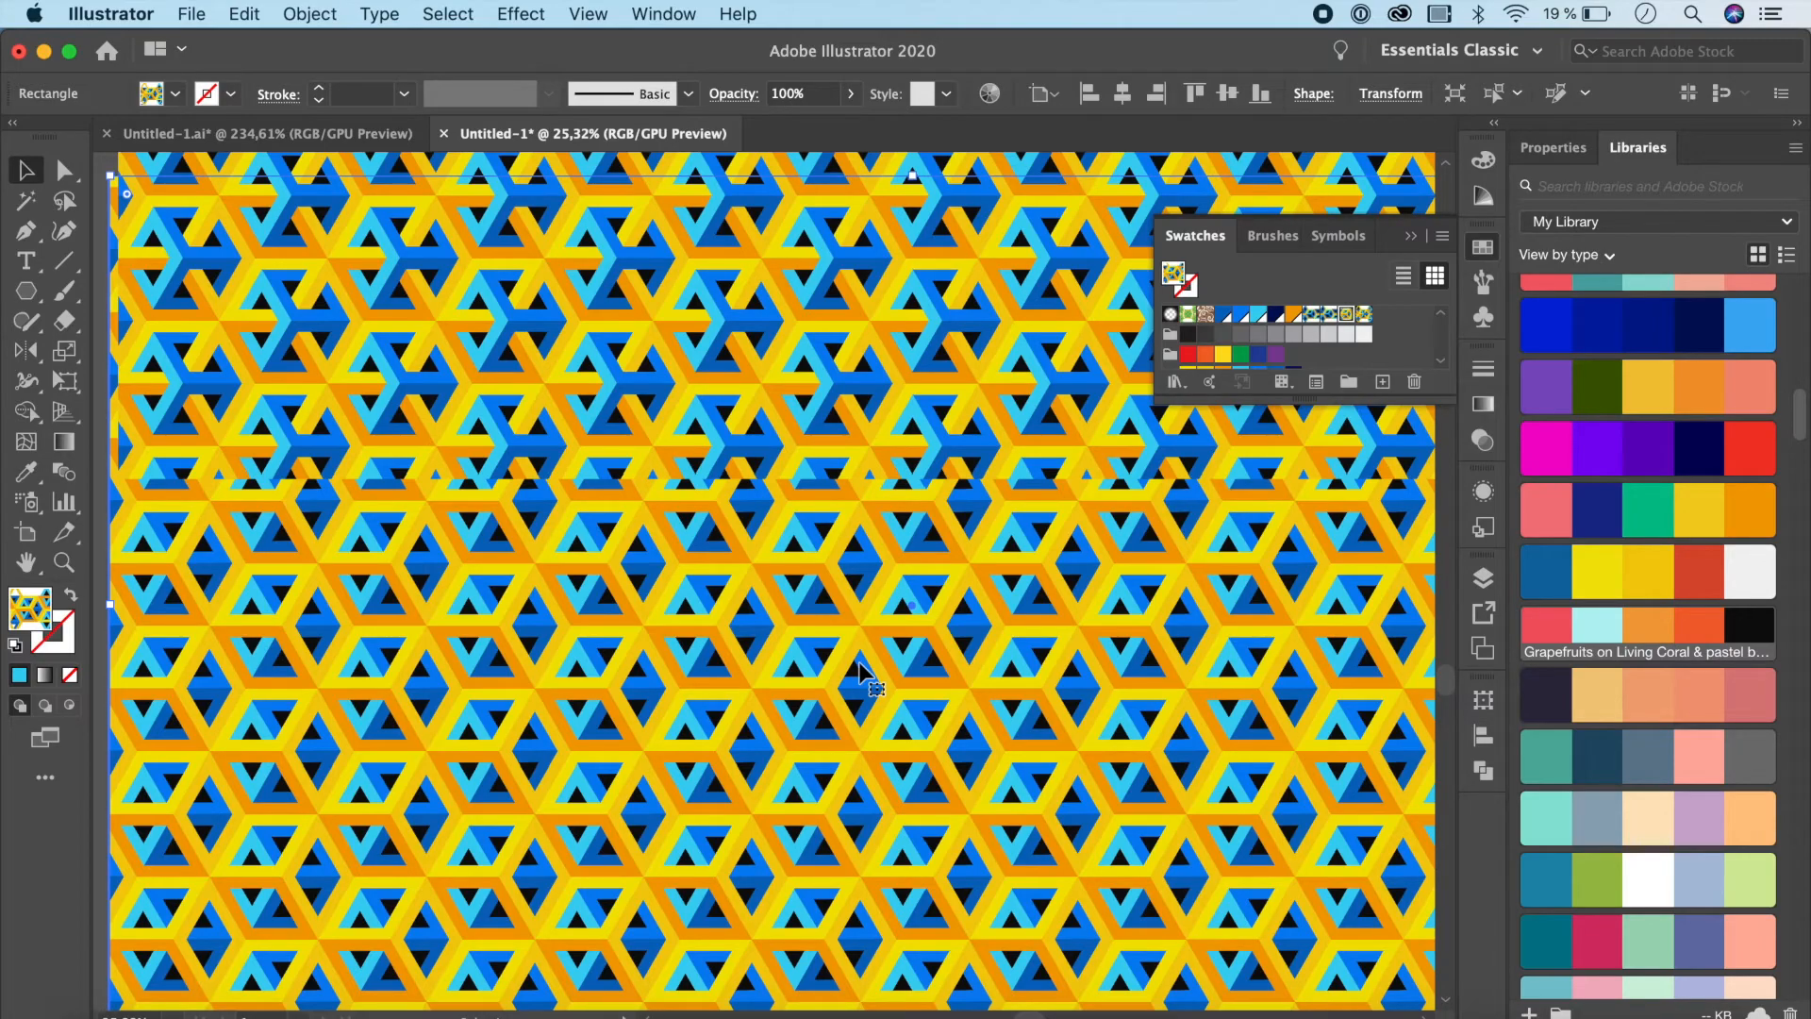
Select only the fourth cube, the one with black seams, and make a pattern from it
{"action": "scroll", "coordinate": [830, 356], "scroll_direction": "up", "scroll_amount": 5}
{"action": "scroll", "coordinate": [830, 356], "scroll_direction": "up", "scroll_amount": 10}
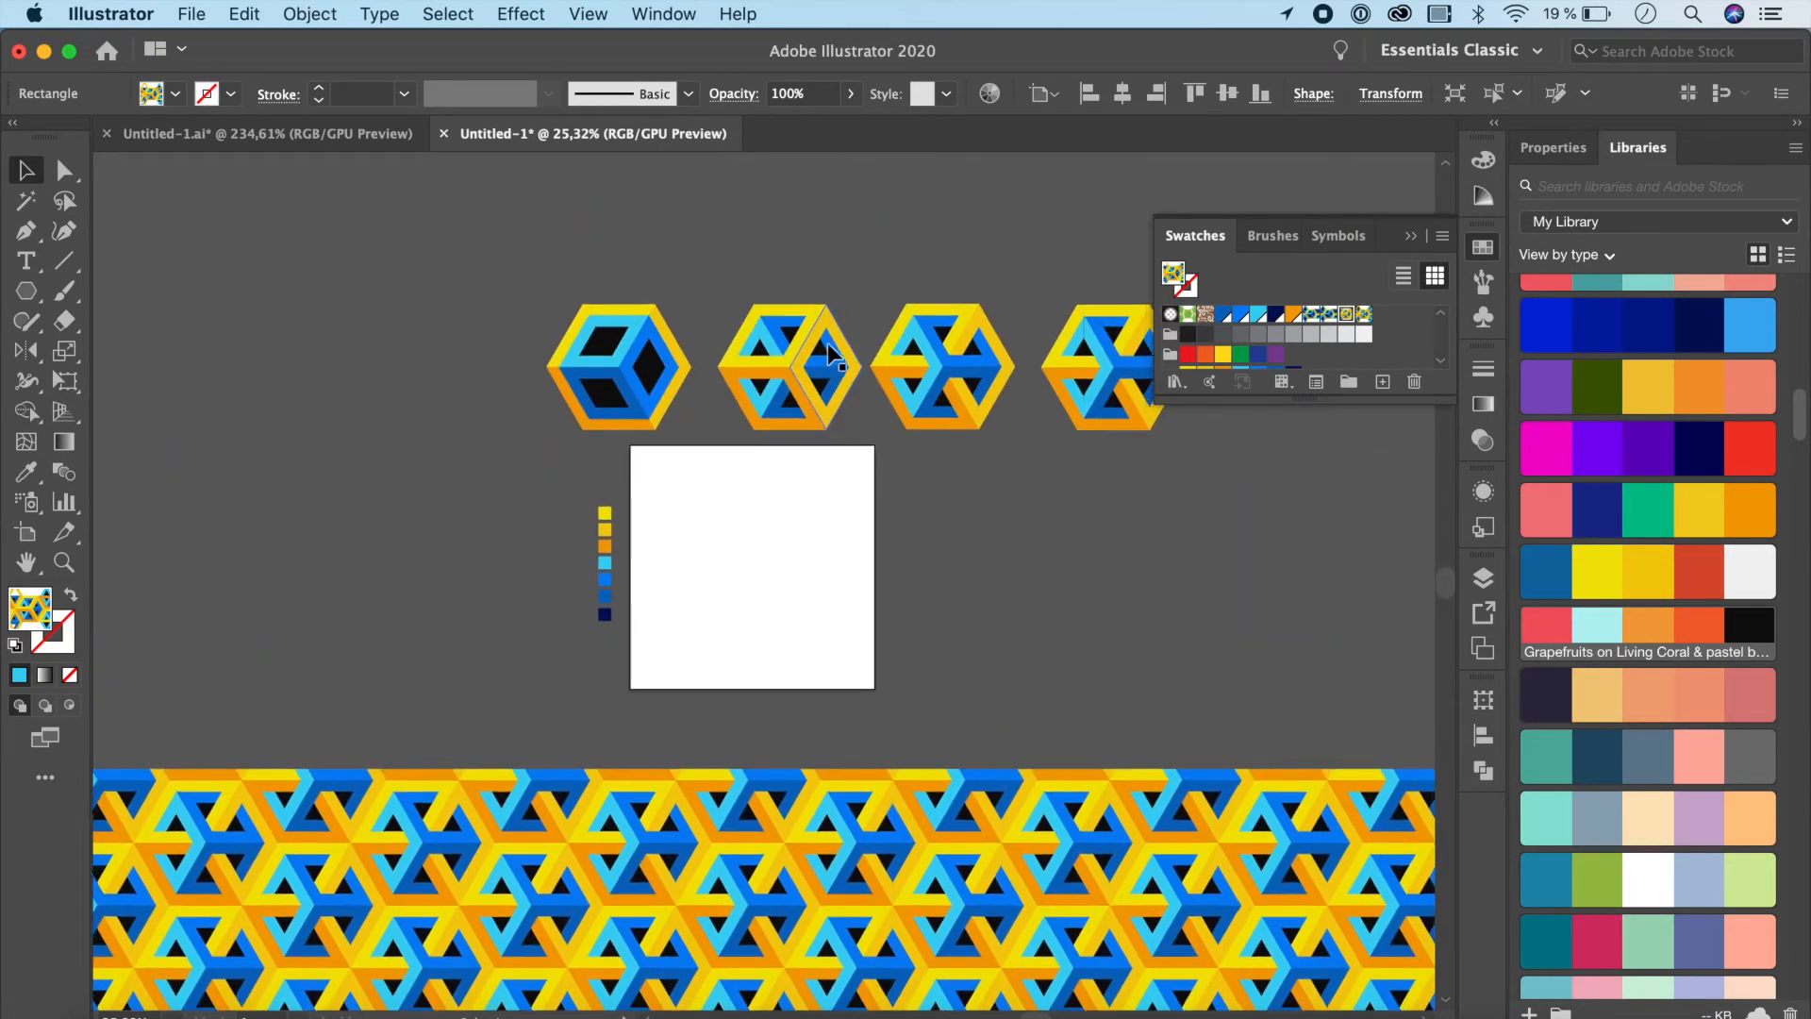
{"action": "scroll", "coordinate": [829, 342], "scroll_direction": "right", "scroll_amount": 3}
{"action": "left_click_drag", "start_coordinate": [1018, 450], "coordinate": [1066, 460]}
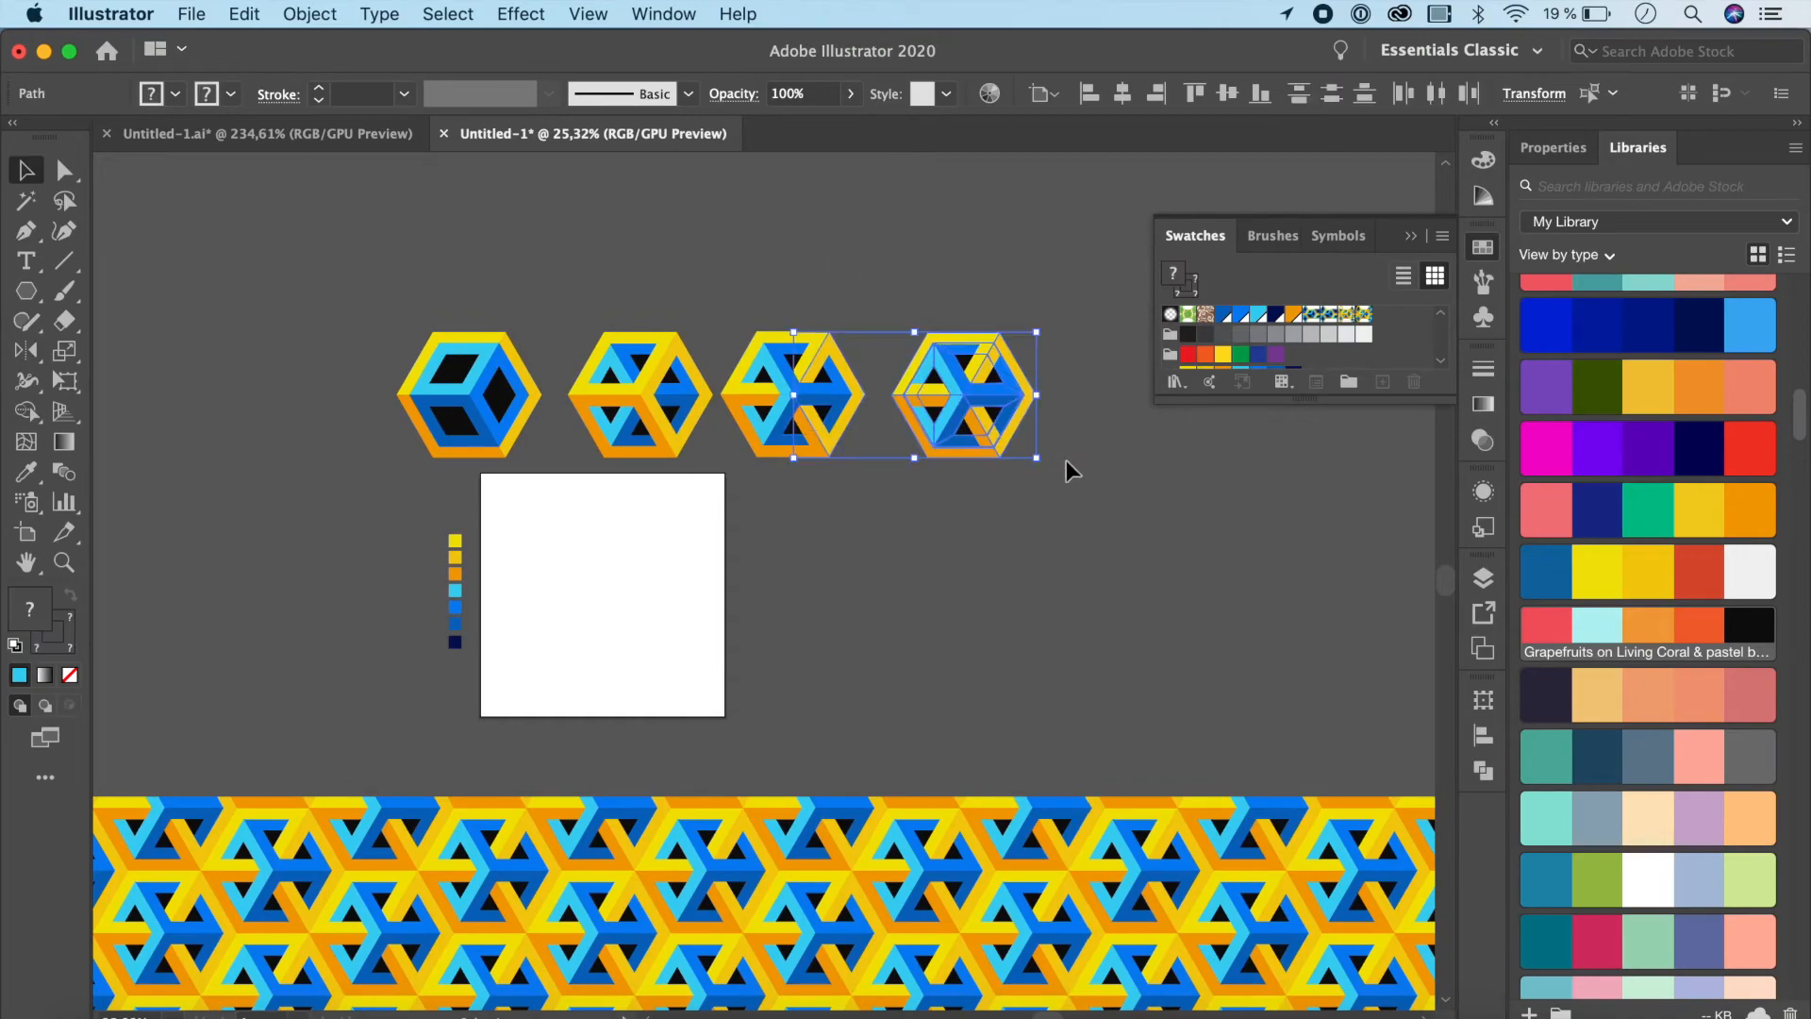
{"action": "left_click", "coordinate": [1011, 586]}
{"action": "left_click_drag", "start_coordinate": [1045, 291], "coordinate": [897, 464]}
{"action": "left_click", "coordinate": [309, 13]}
{"action": "mouse_move", "coordinate": [355, 630]}
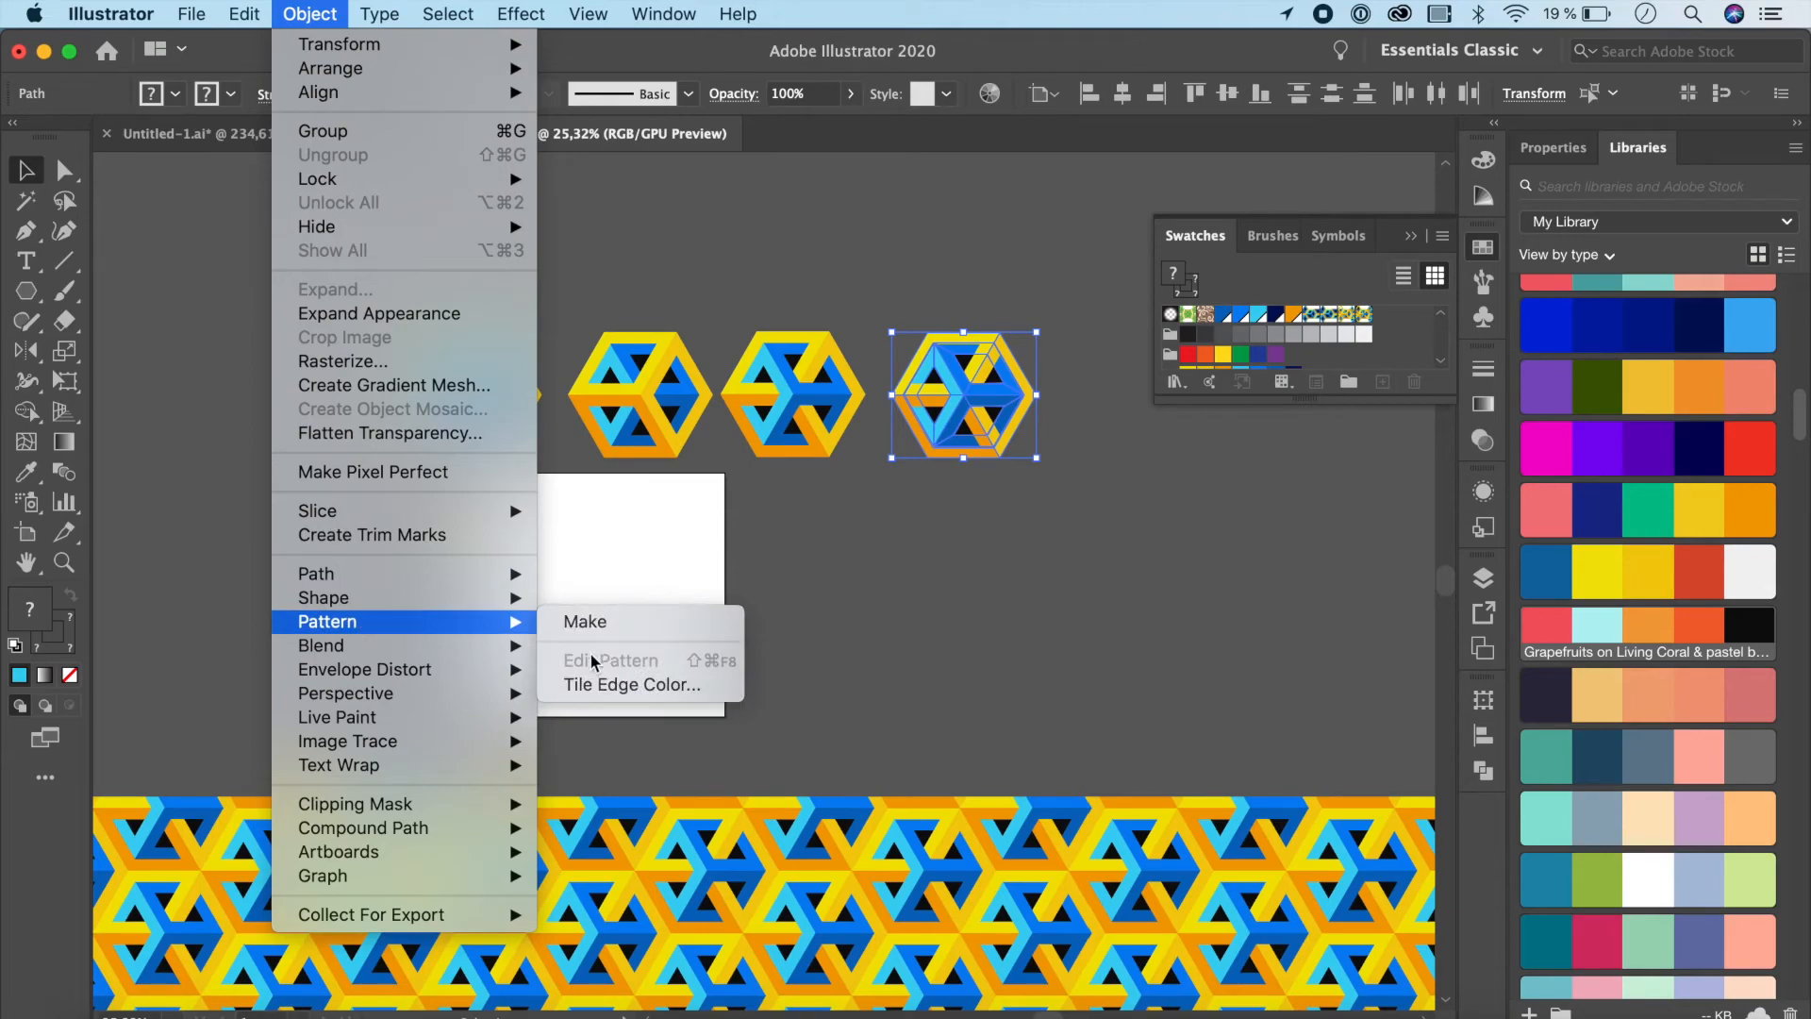
{"action": "left_click", "coordinate": [580, 621]}
{"action": "left_click", "coordinate": [1145, 592]}
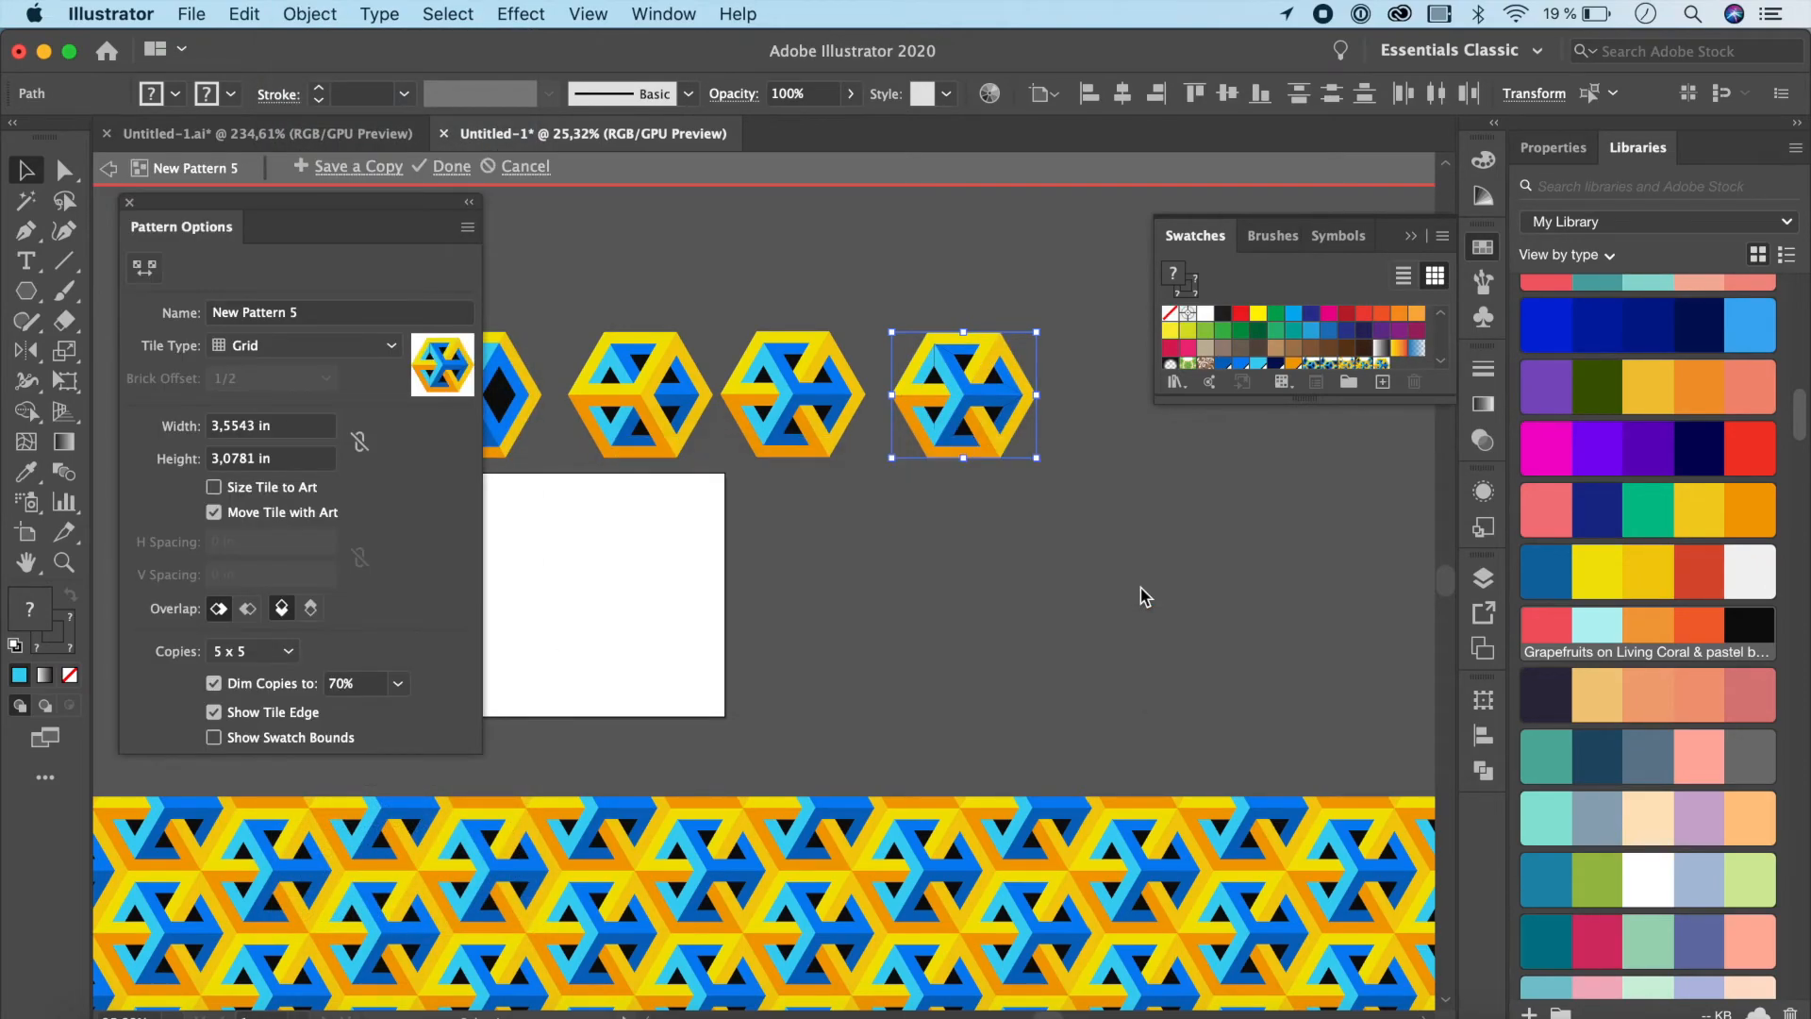
Change the seamed cube pattern's tile type to Hex by Column and save it as a swatch
{"action": "left_click", "coordinate": [308, 344]}
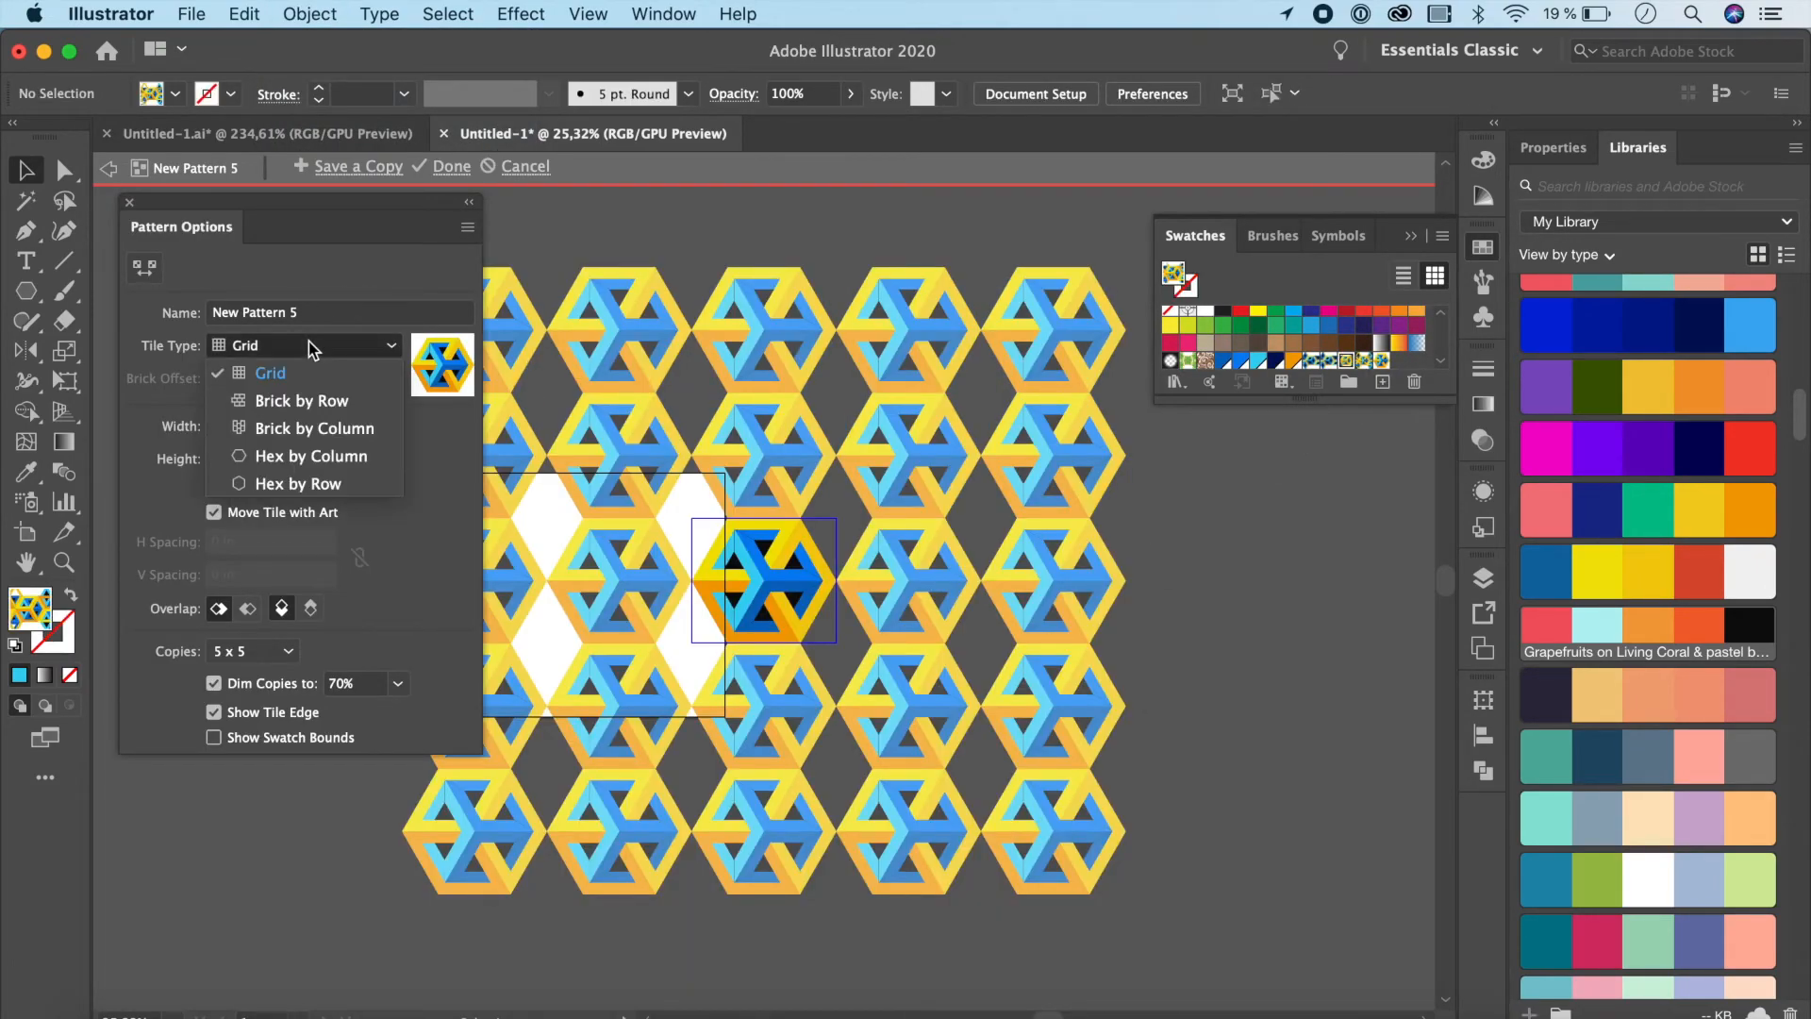
{"action": "left_click", "coordinate": [288, 457]}
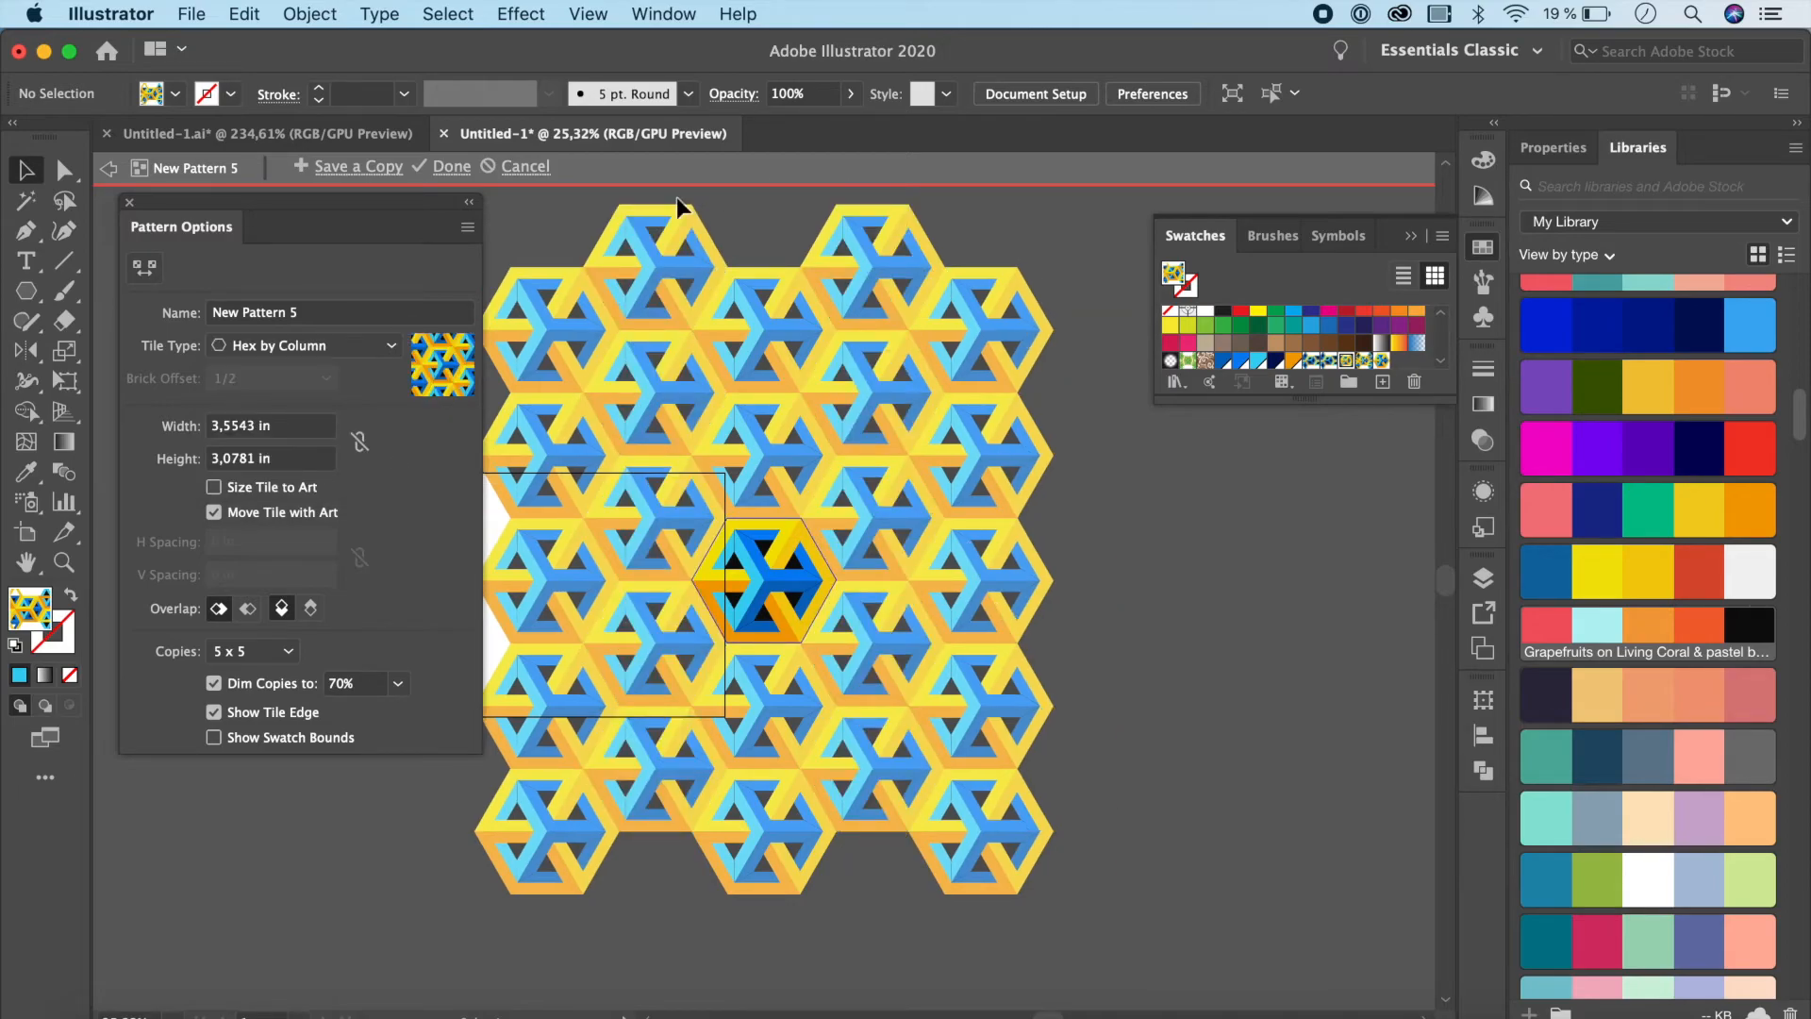
{"action": "left_click", "coordinate": [447, 166]}
Fill the lower rectangle with the new seamed cube pattern, inspect it up close and collapse the swatches
{"action": "scroll", "coordinate": [975, 785], "scroll_direction": "down", "scroll_amount": 5}
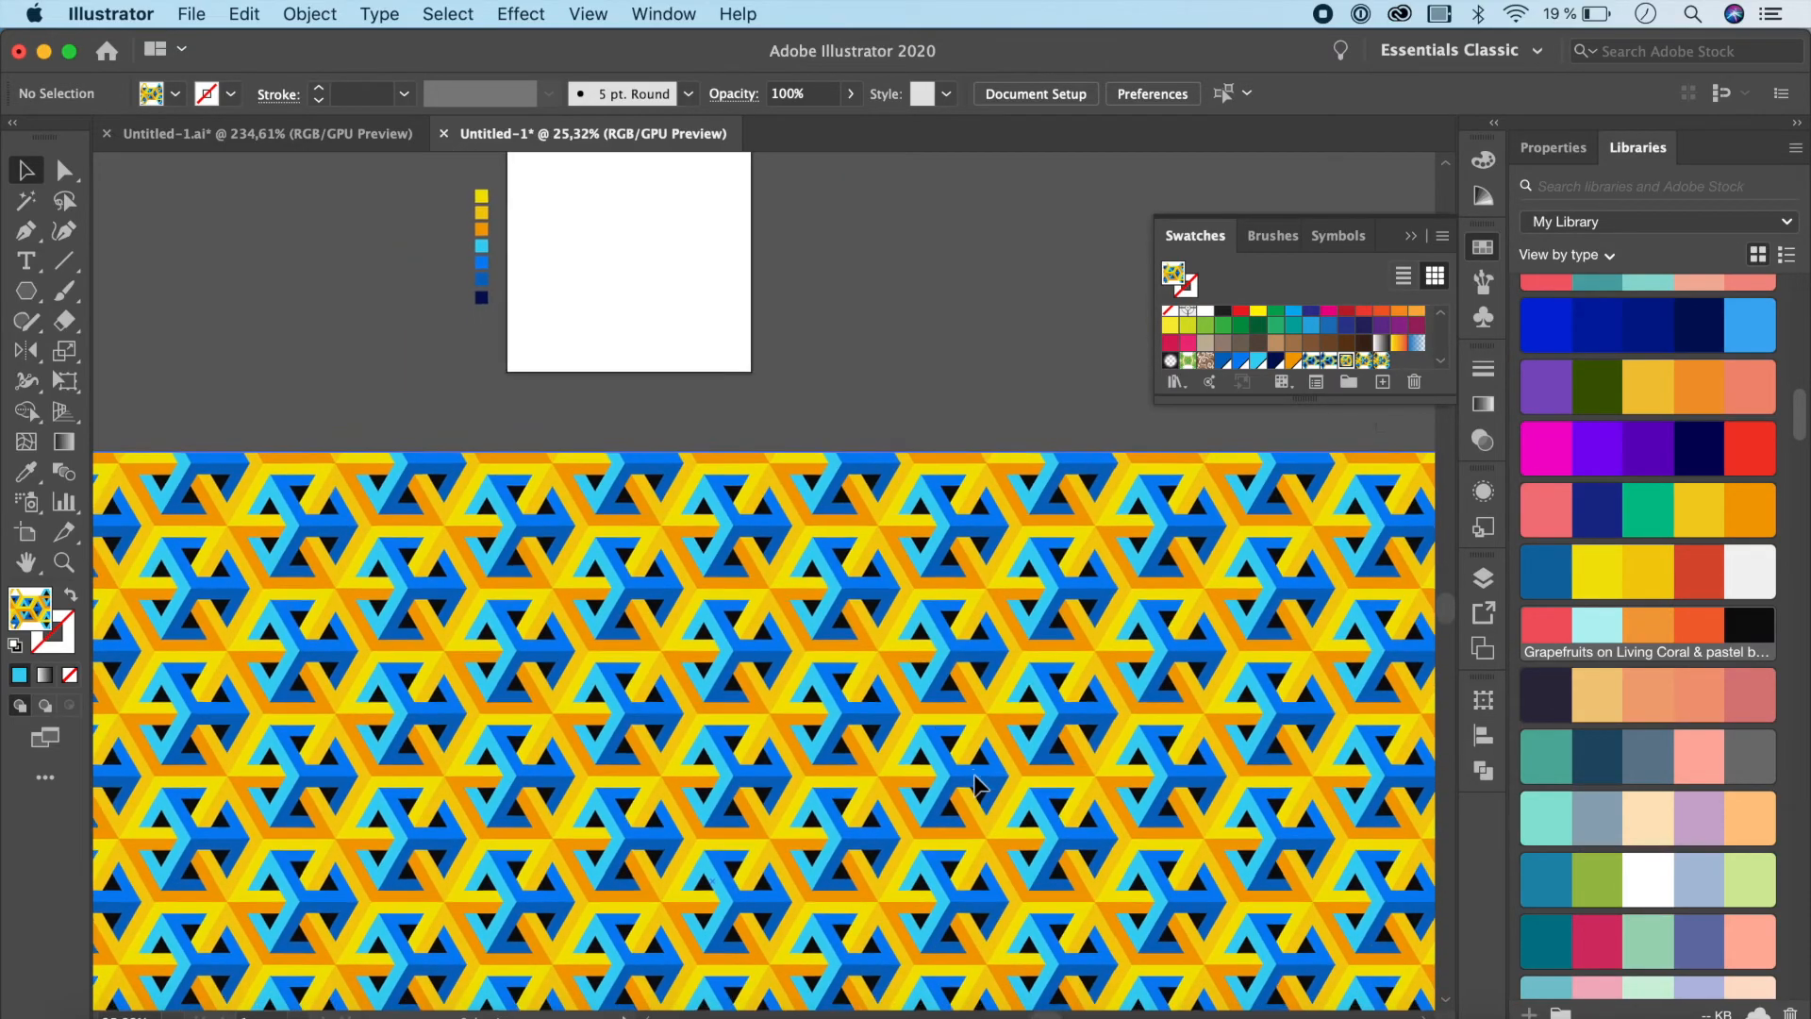
{"action": "scroll", "coordinate": [975, 782], "scroll_direction": "down", "scroll_amount": 8}
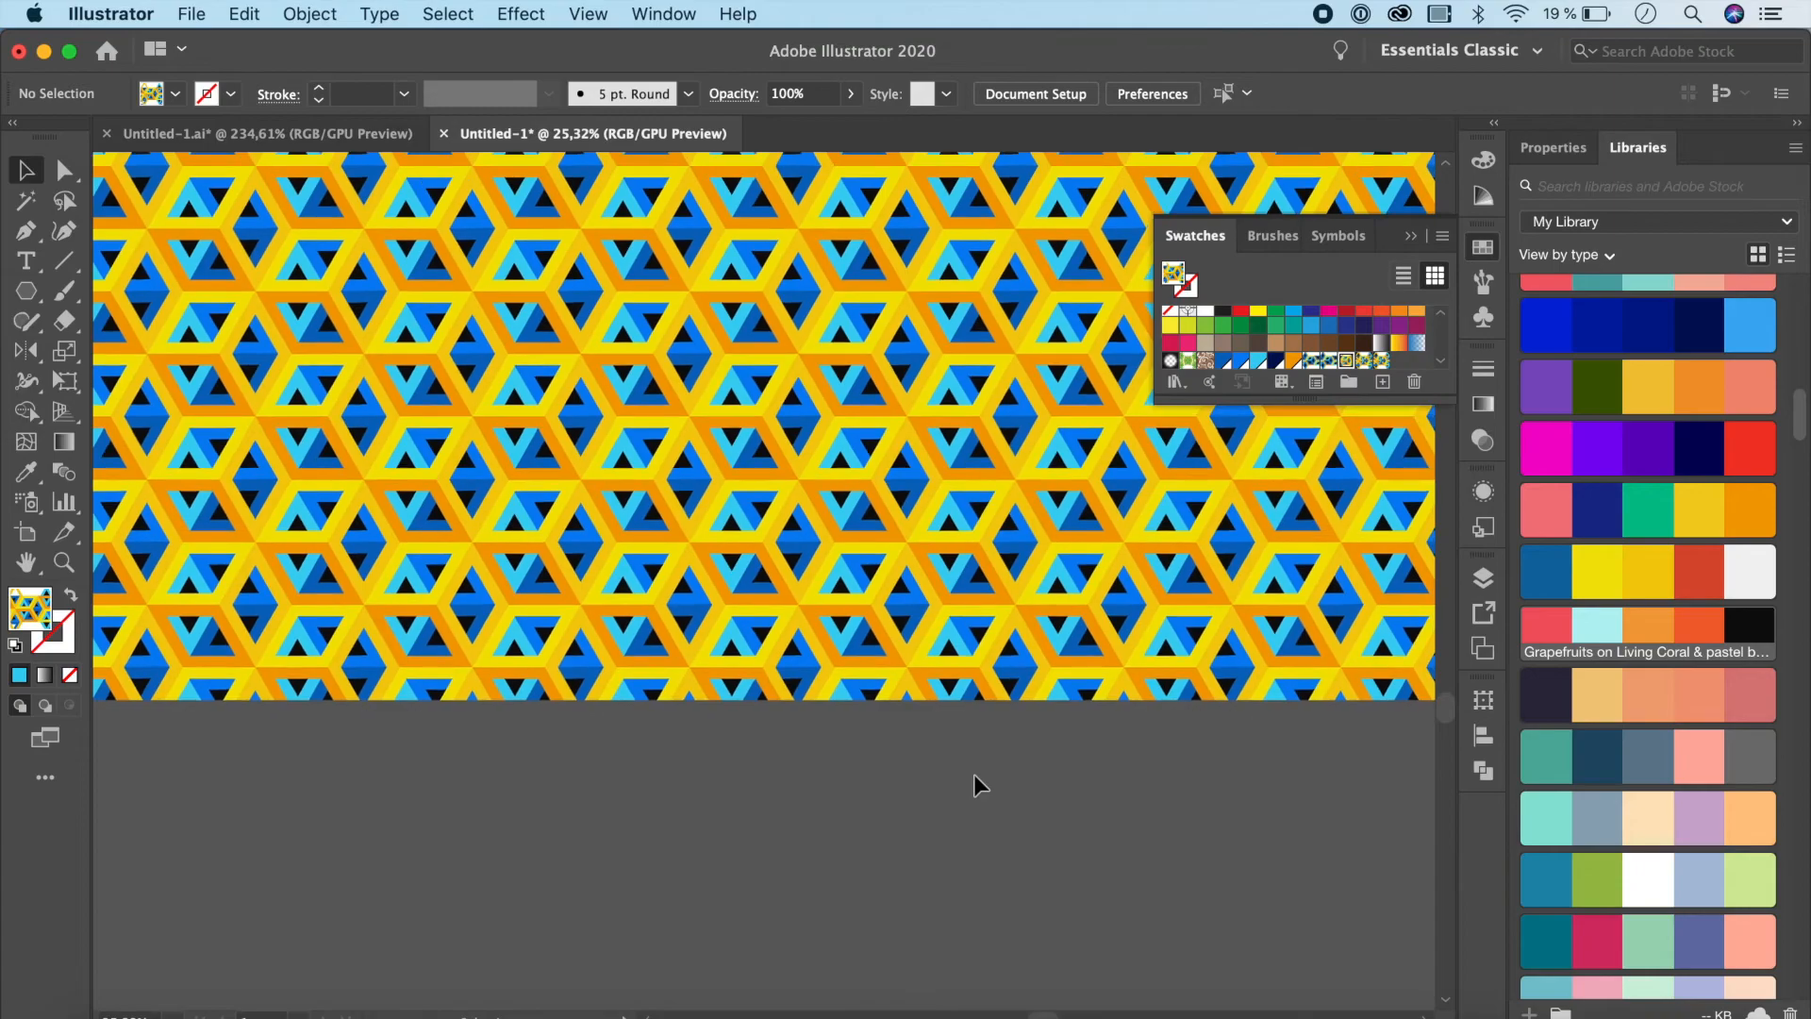
{"action": "left_click", "coordinate": [944, 631]}
{"action": "left_click", "coordinate": [1382, 360]}
{"action": "scroll", "coordinate": [1111, 615], "scroll_direction": "up", "scroll_amount": 5}
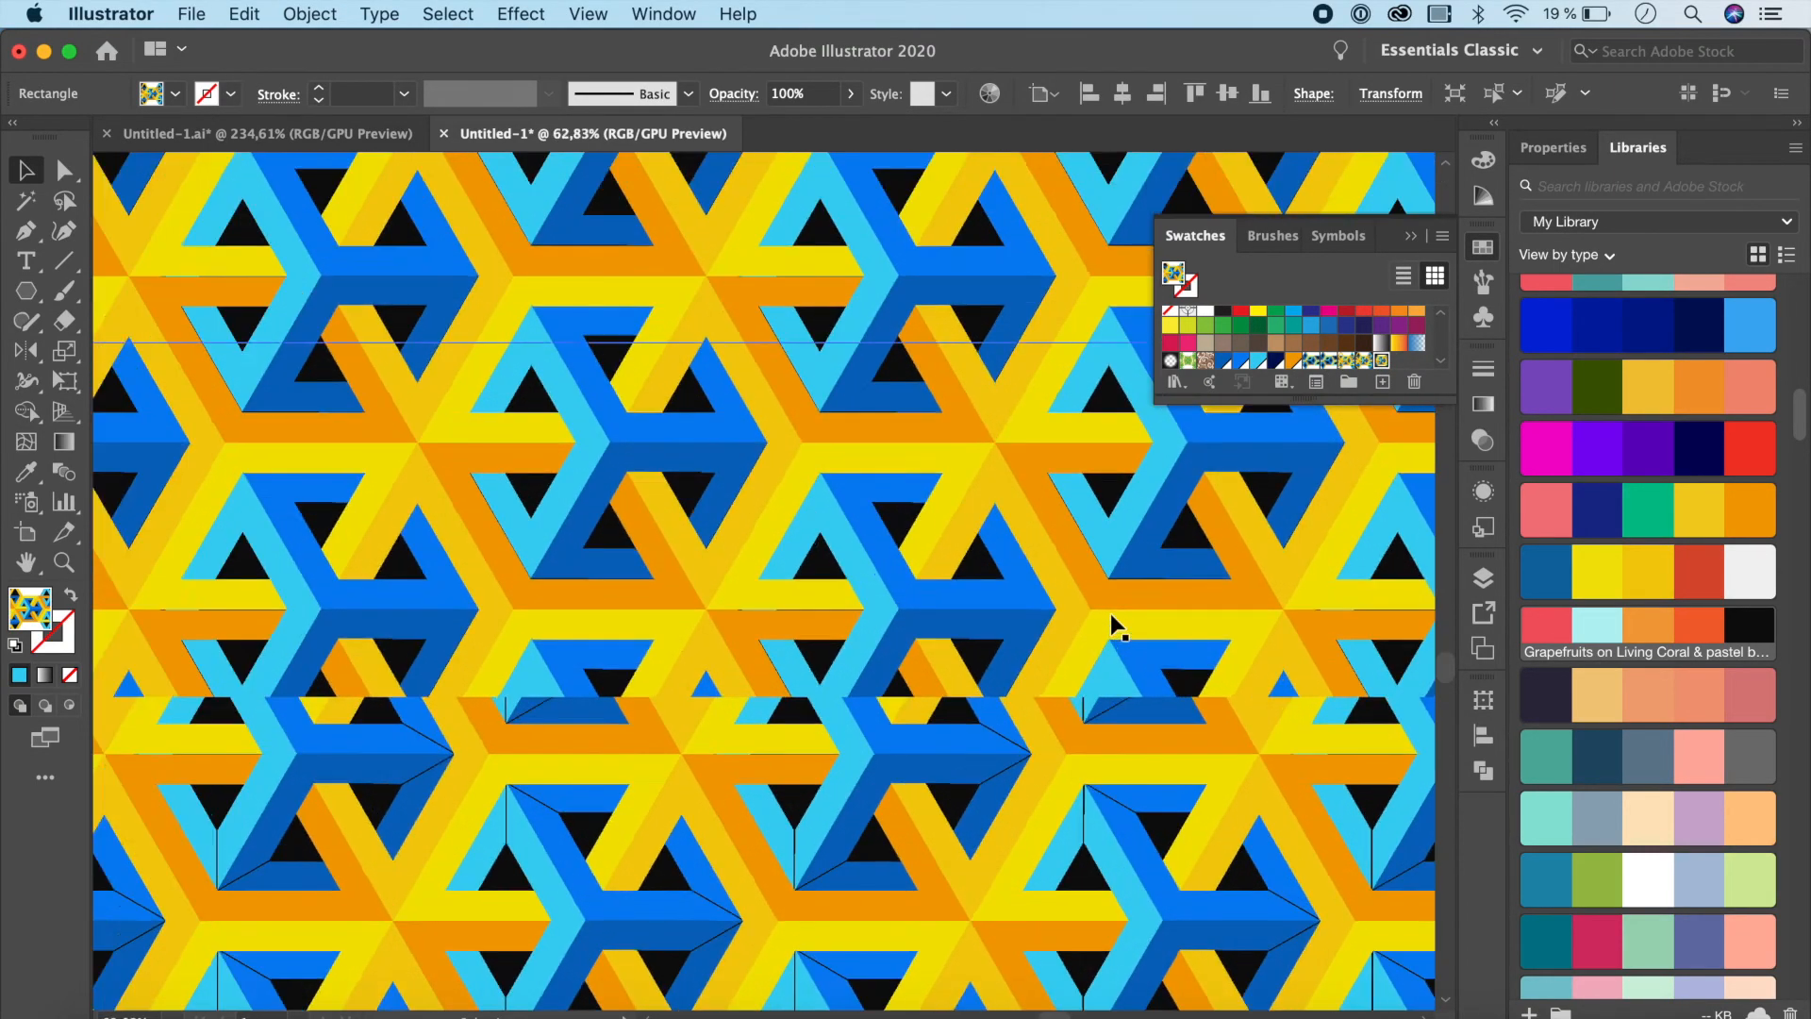
{"action": "scroll", "coordinate": [1111, 613], "scroll_direction": "up", "scroll_amount": 1}
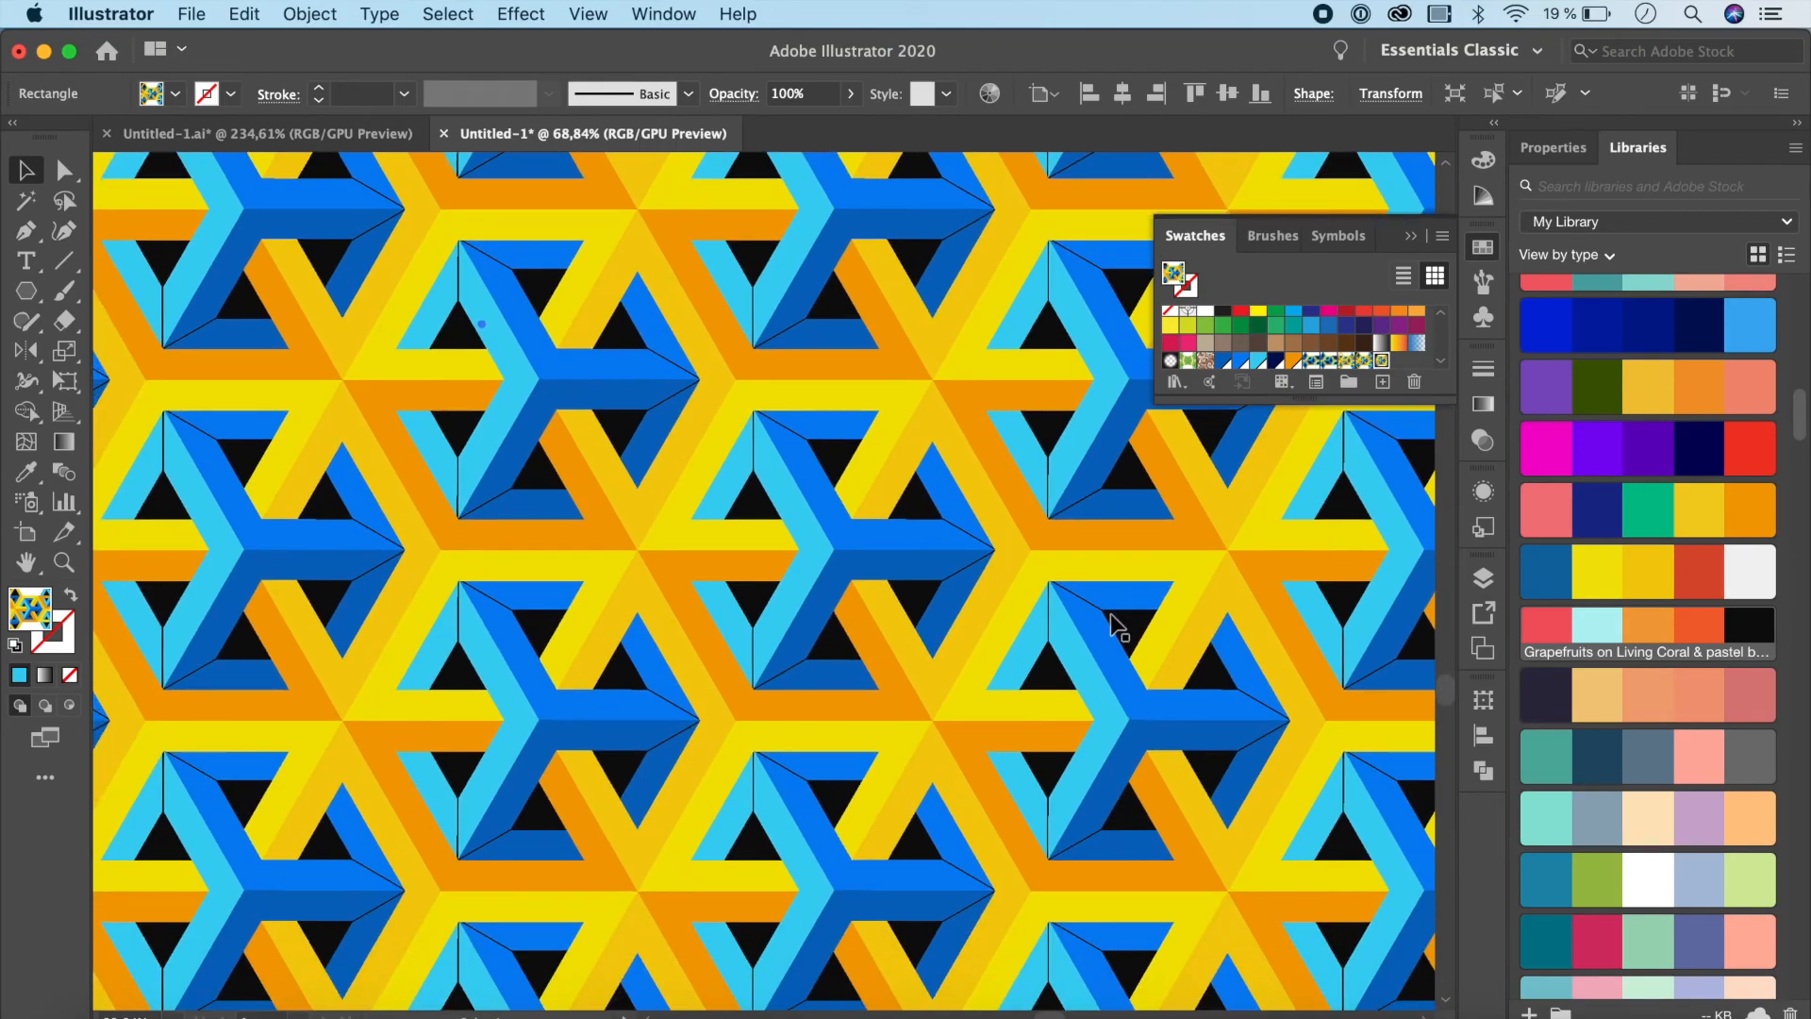
{"action": "scroll", "coordinate": [1111, 613], "scroll_direction": "down", "scroll_amount": 3}
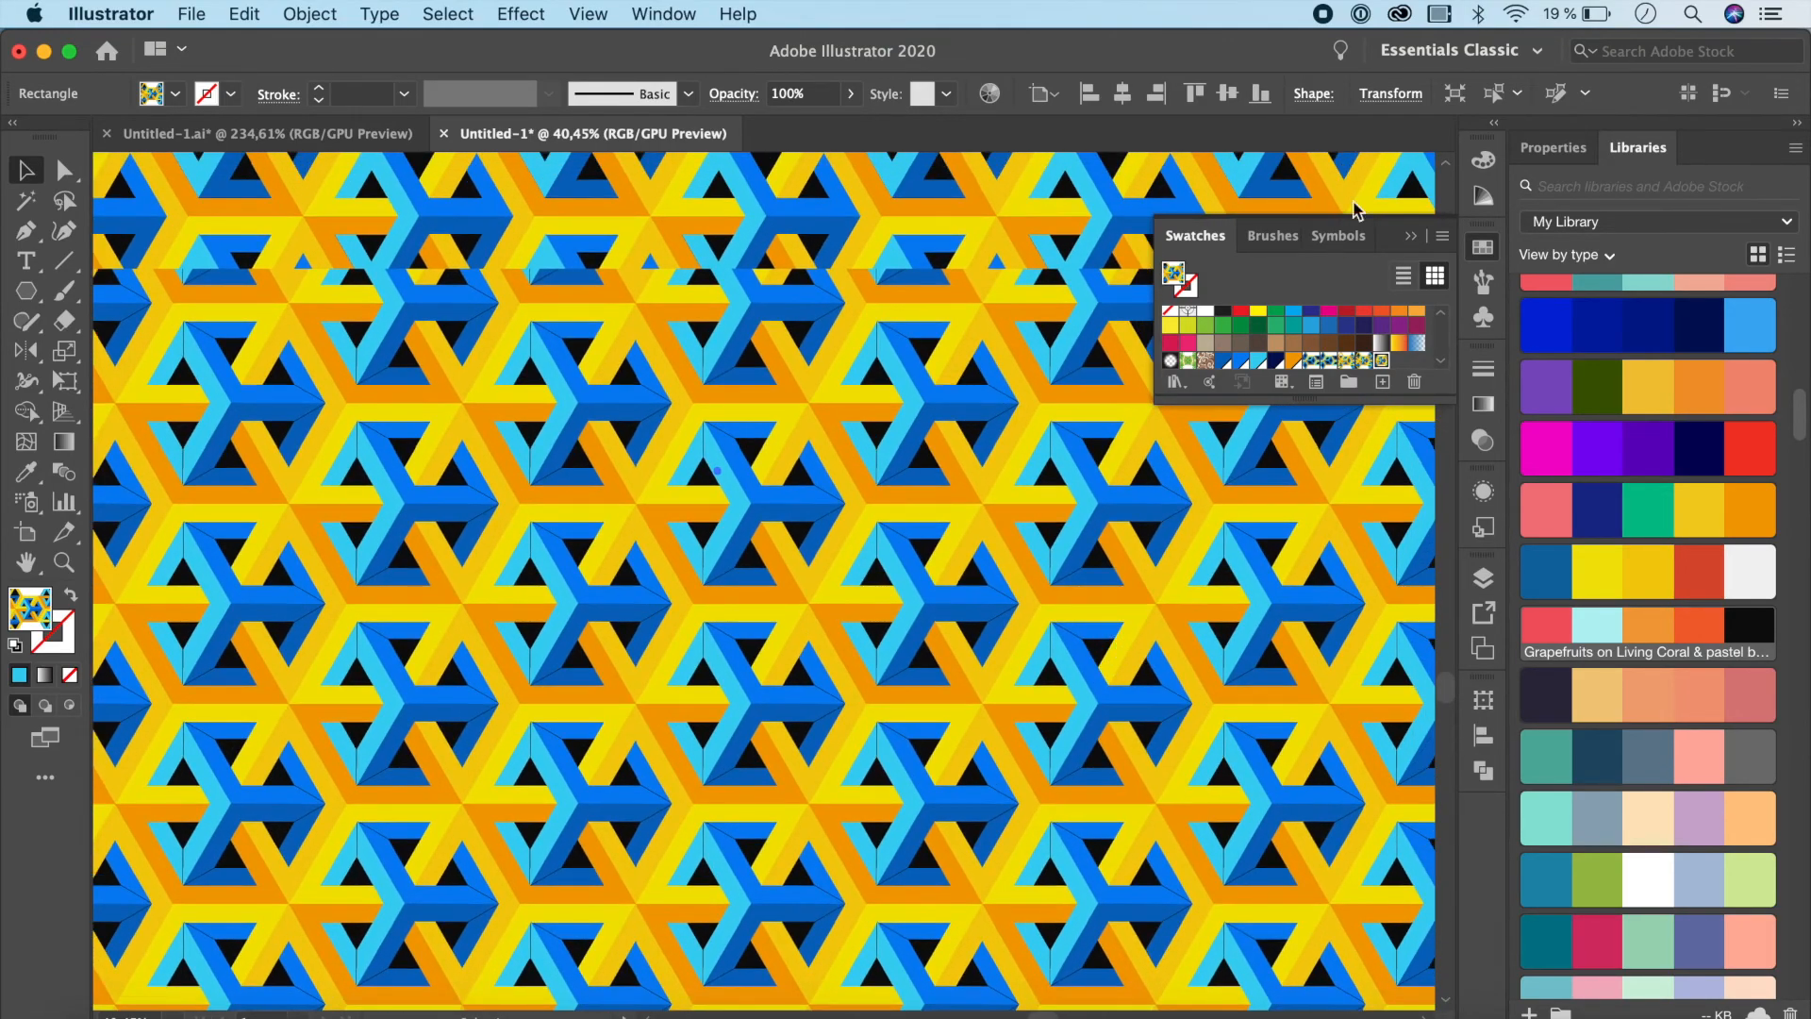
{"action": "left_click", "coordinate": [1411, 237]}
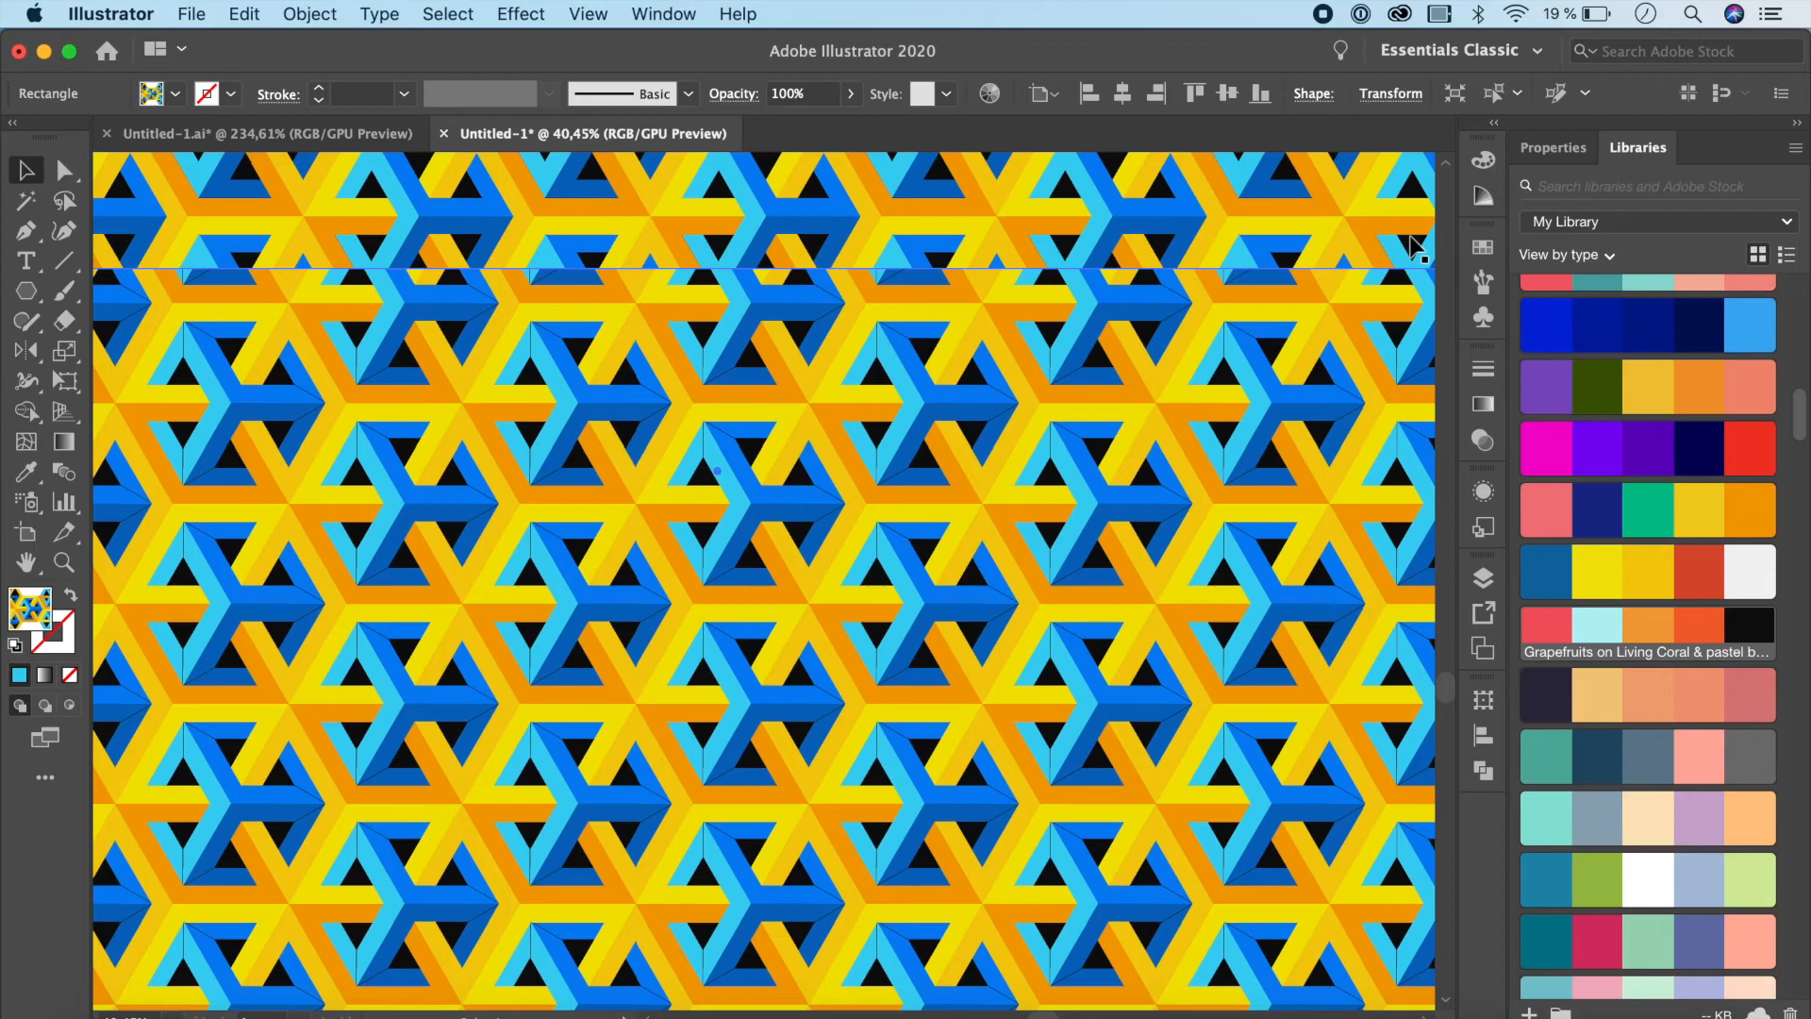